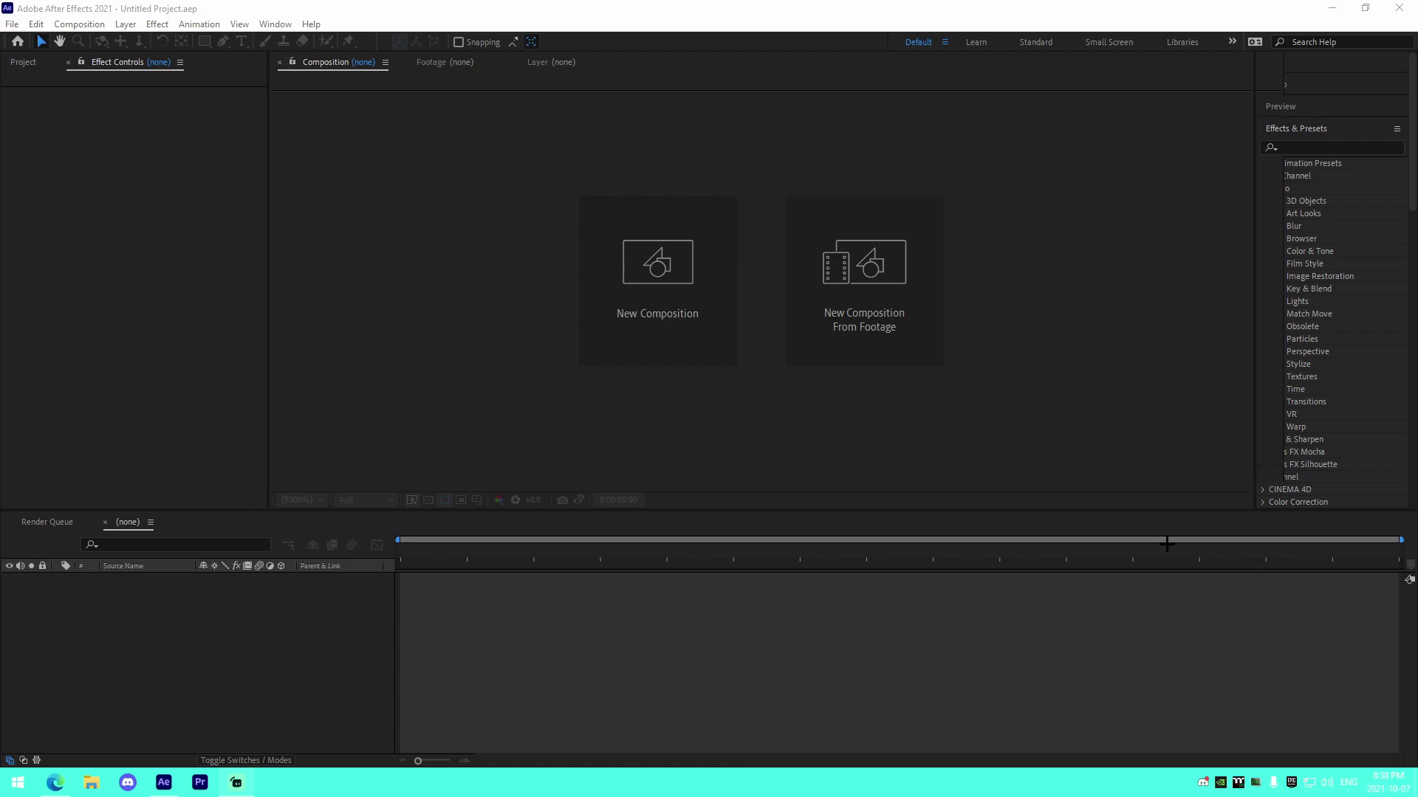
Step: Create a 2560 × 1440 px, 60 fps composition with a duration of 0:00:30:02
left_click(627, 325)
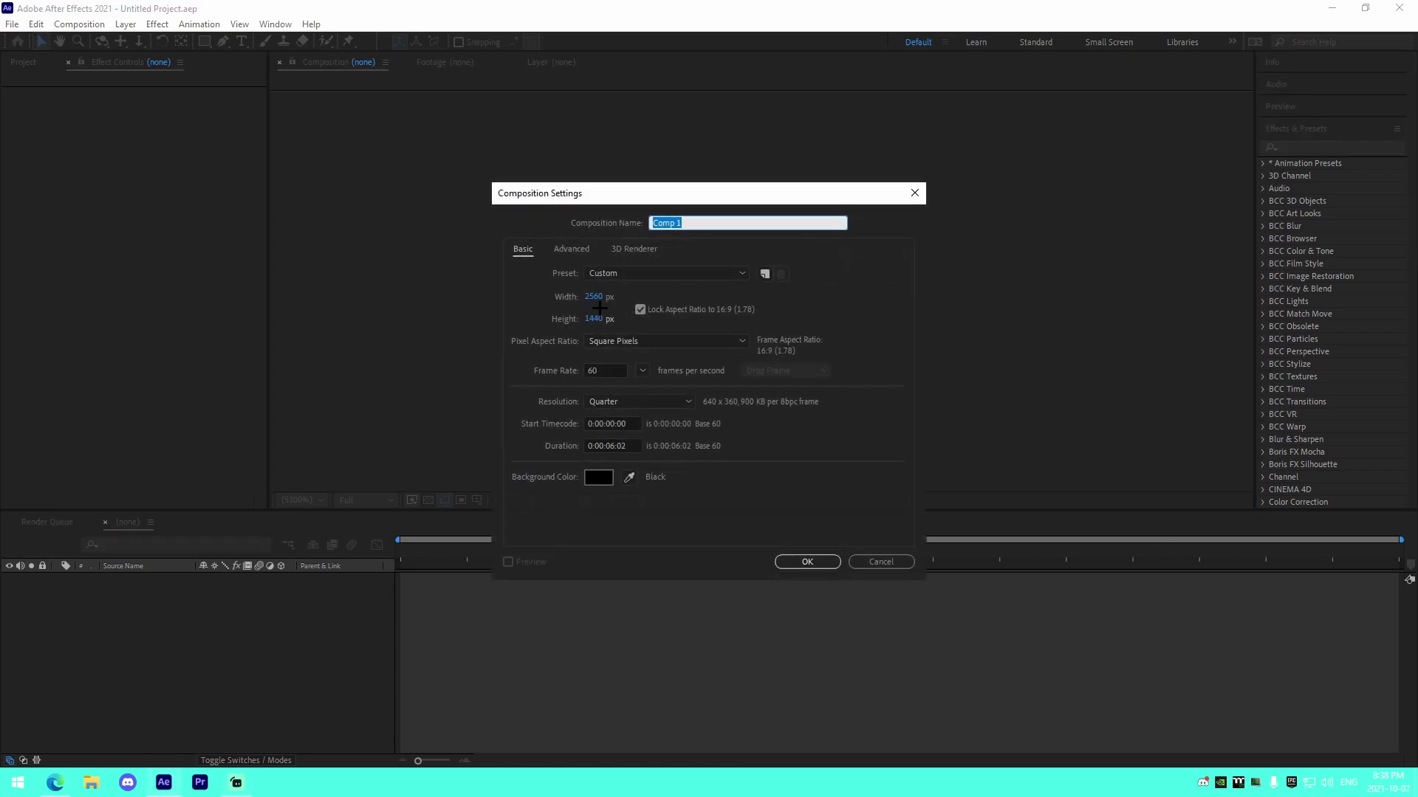
left_click(598, 297)
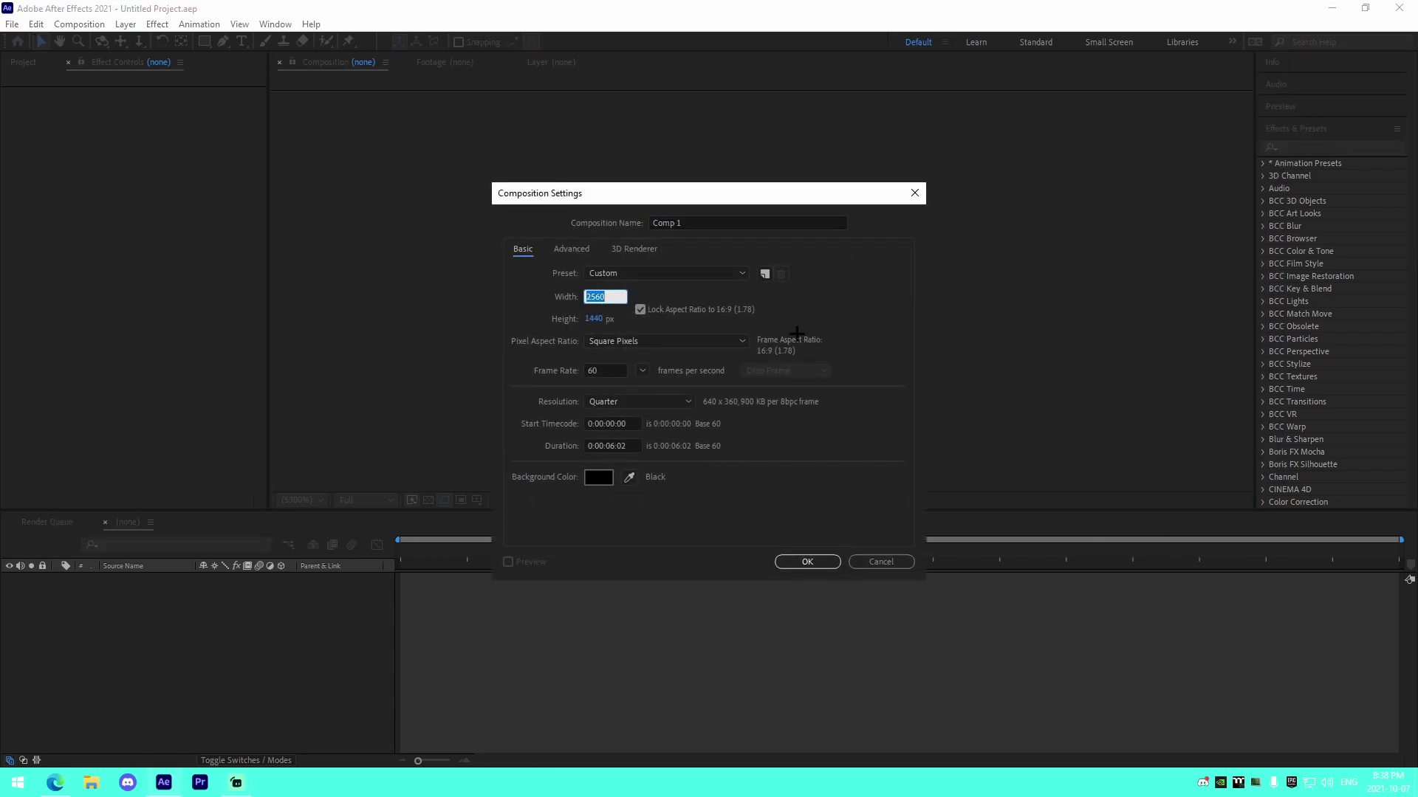
left_click(805, 335)
left_click(616, 446)
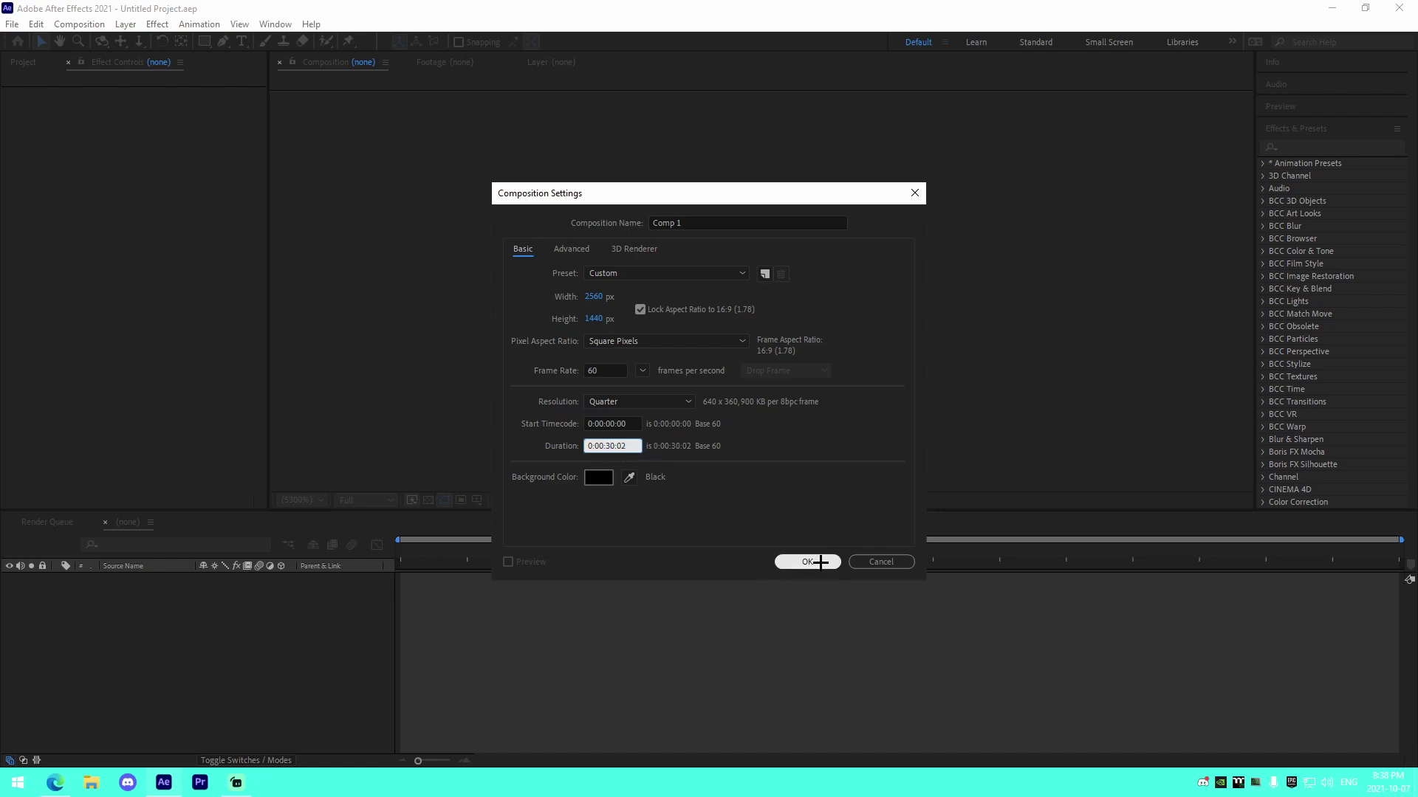
left_click(807, 561)
Step: Switch to File Explorer and open the 4TB hard drive (E:)
left_click(104, 793)
scroll(587, 459, "down", 5)
scroll(595, 517, "down", 10)
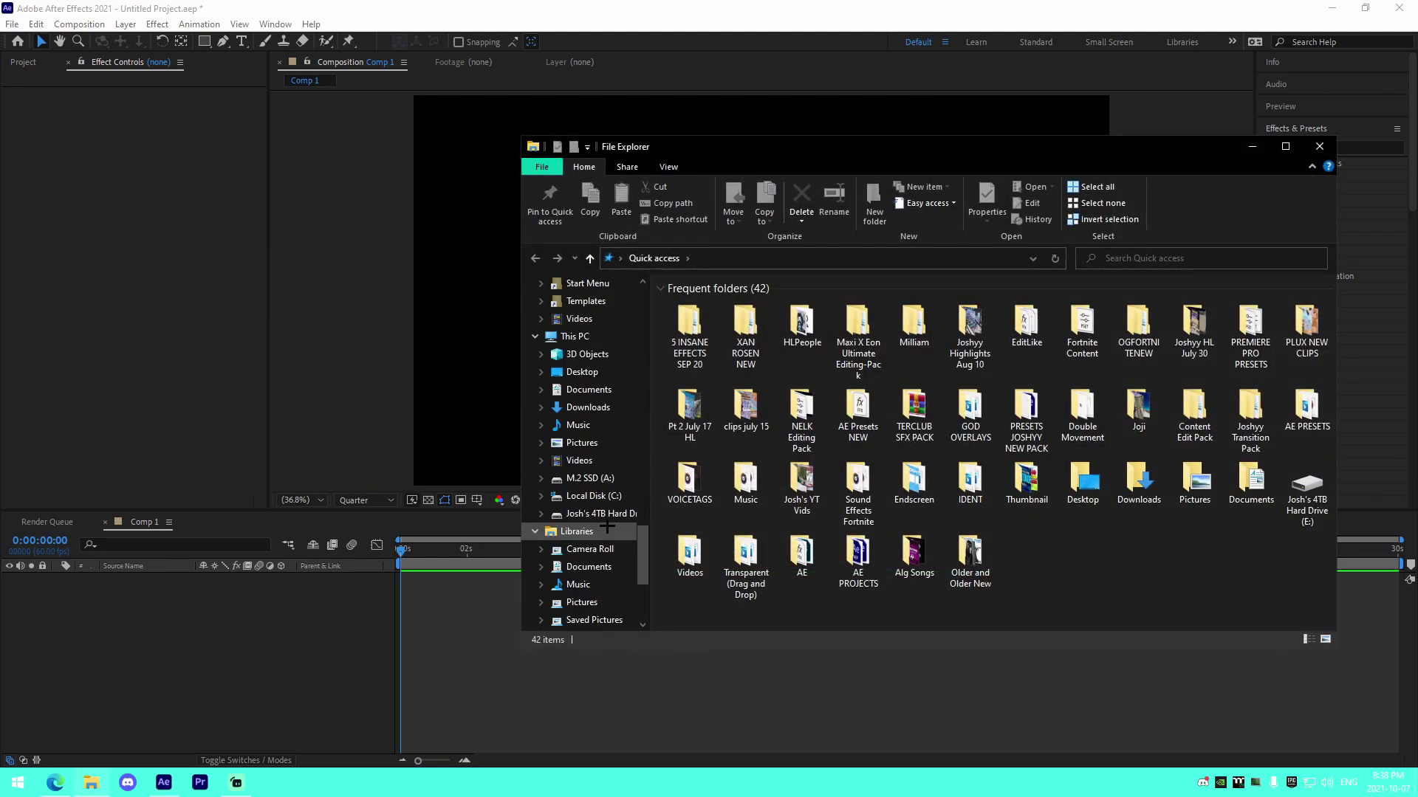
scroll(602, 532, "down", 6)
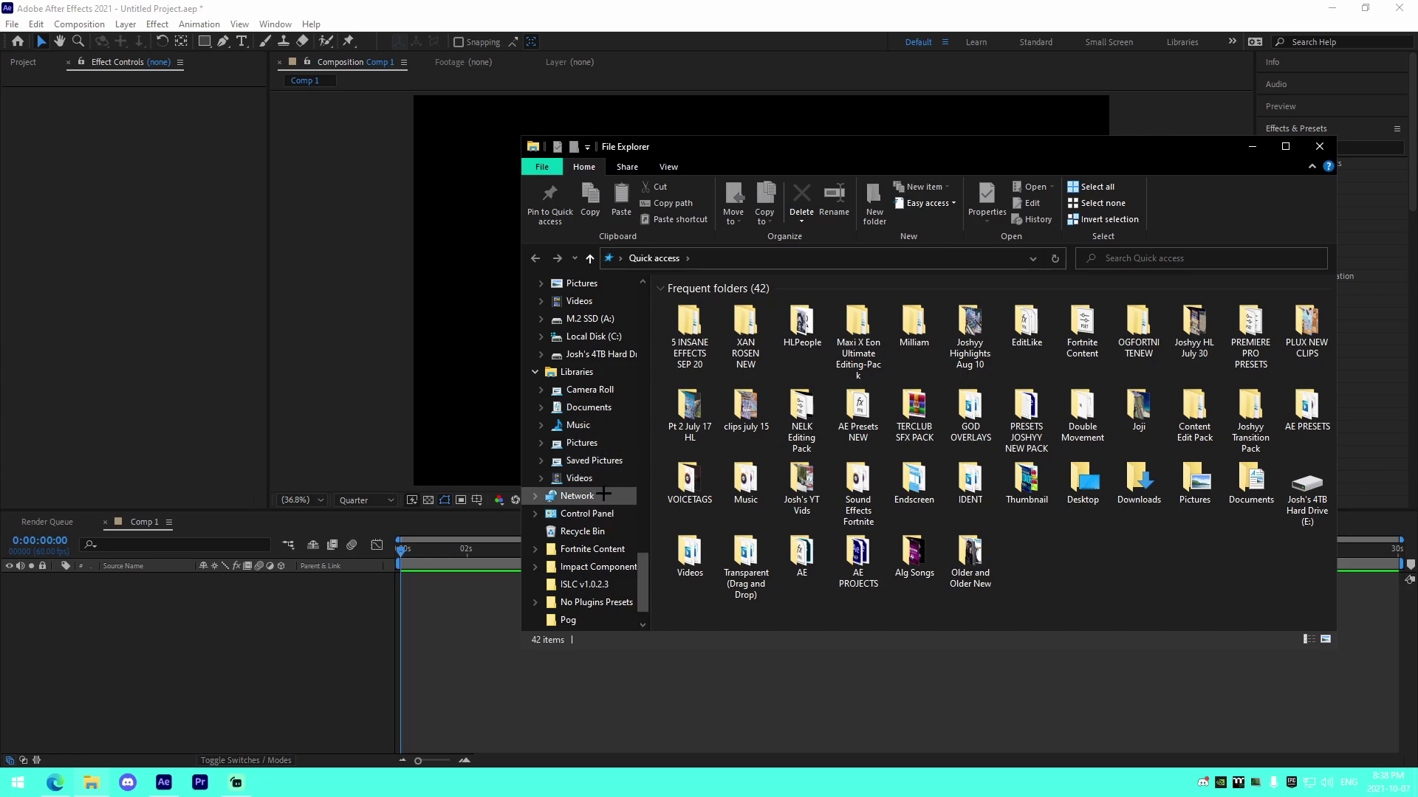
left_click(590, 354)
Step: Add "reverse mongraal classic one pump.mp4" from Plux GOD Cips, Season 7 (Recent Clips), to the After Effects composition's timeline
scroll(790, 476, "down", 20)
scroll(775, 463, "down", 13)
scroll(761, 514, "up", 13)
scroll(762, 520, "up", 3)
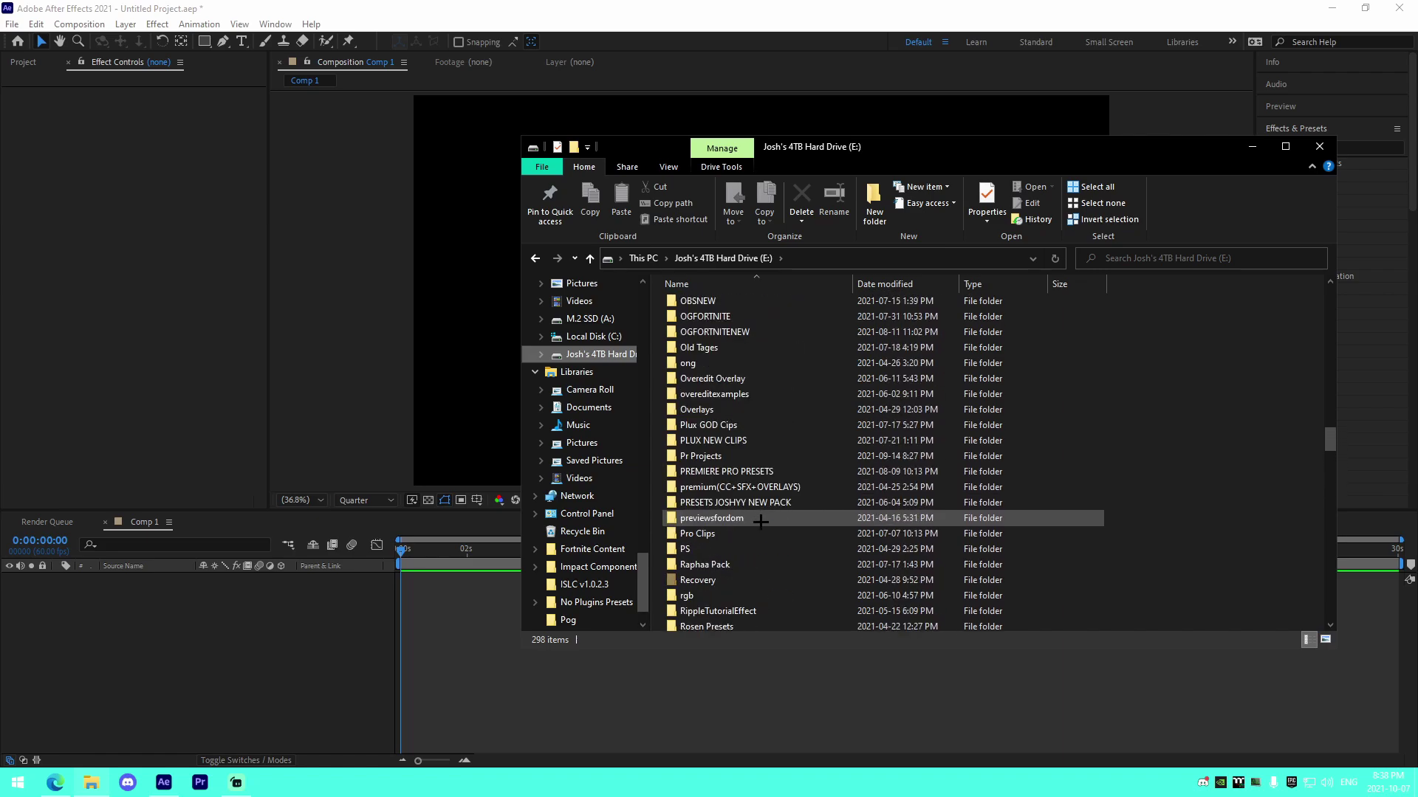
double_click(720, 437)
double_click(720, 306)
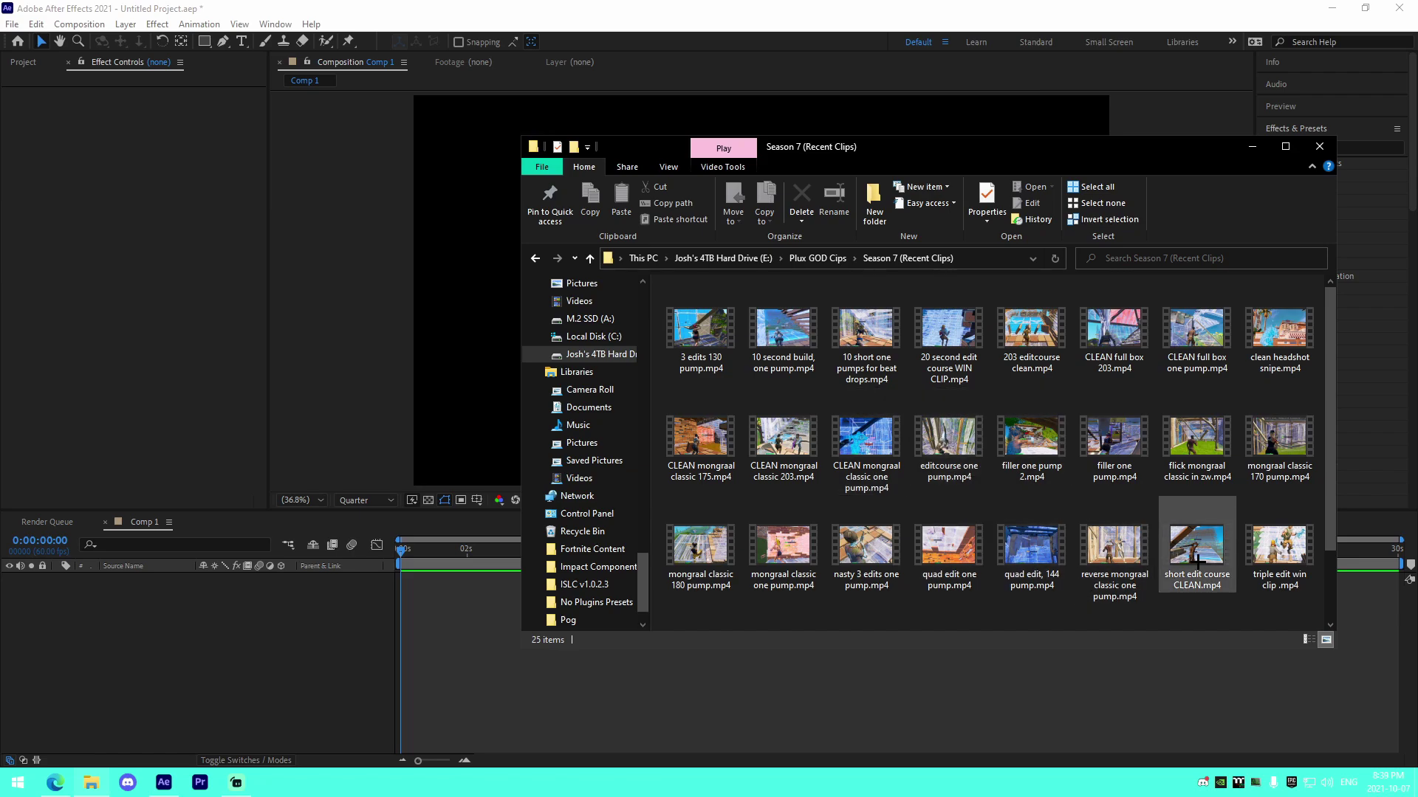
left_click_drag(1121, 562, 520, 696)
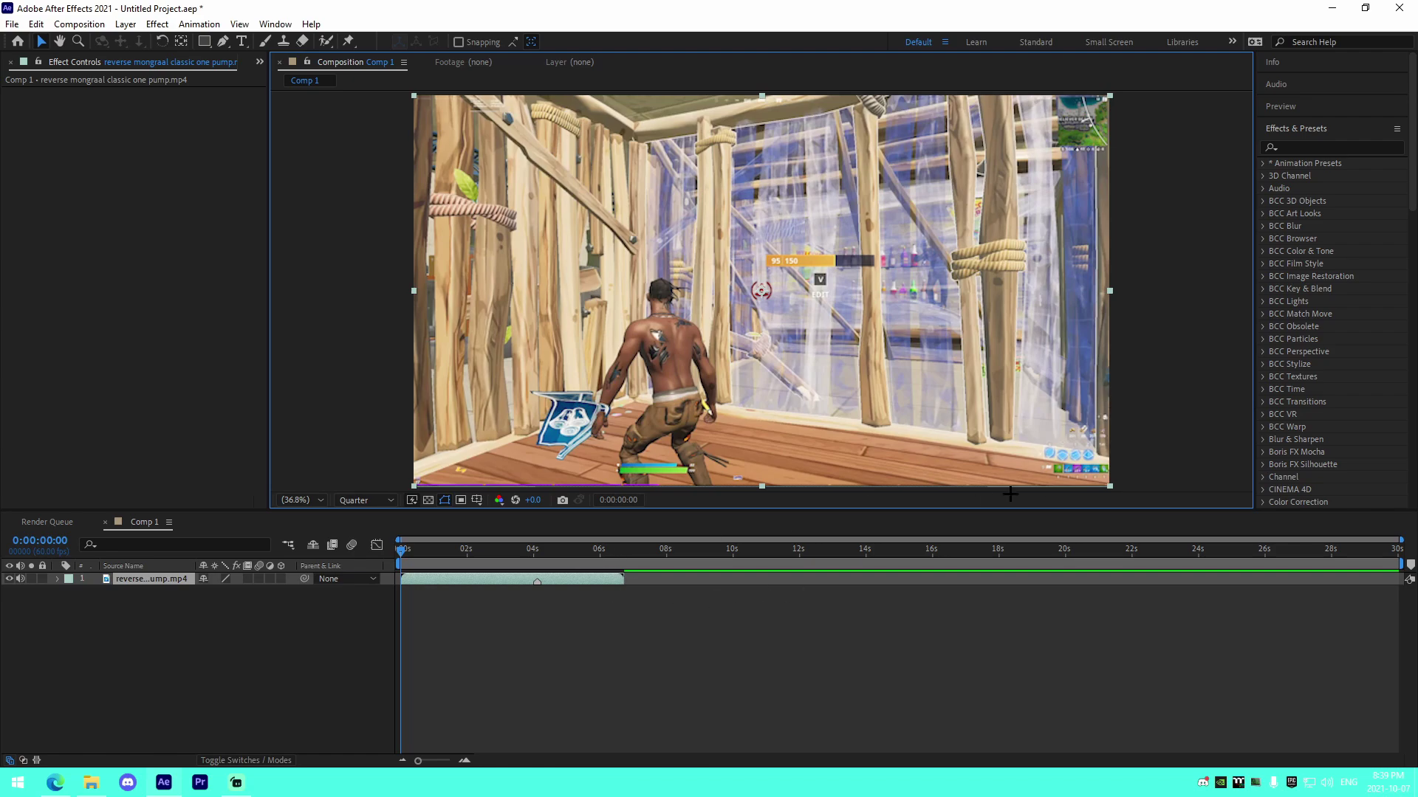
Step: Add "2gaudy (637godwin) - Satisfaction.mp3" from the E: drive's Music folder to the composition's timeline
left_click(90, 783)
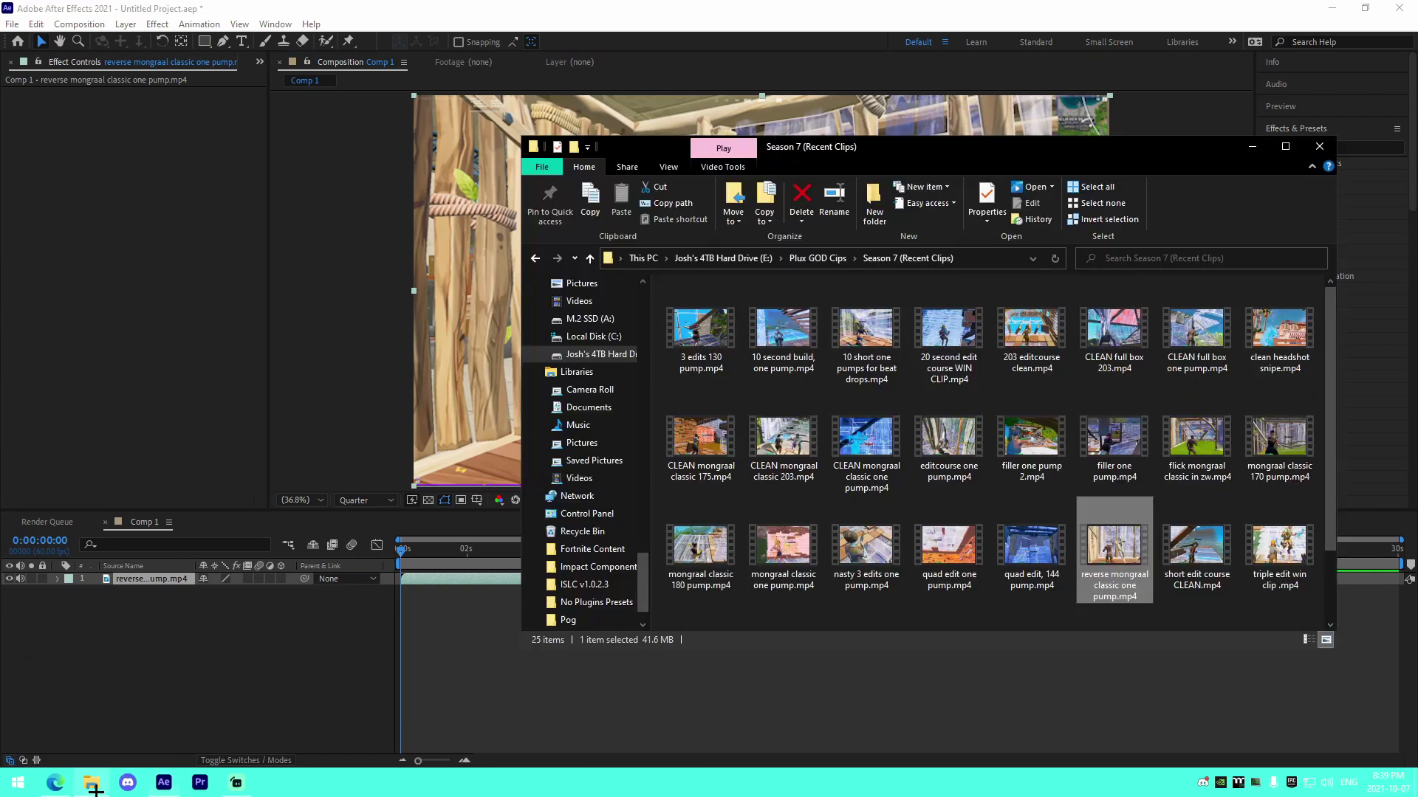
scroll(608, 581, "up", 1)
left_click(599, 496)
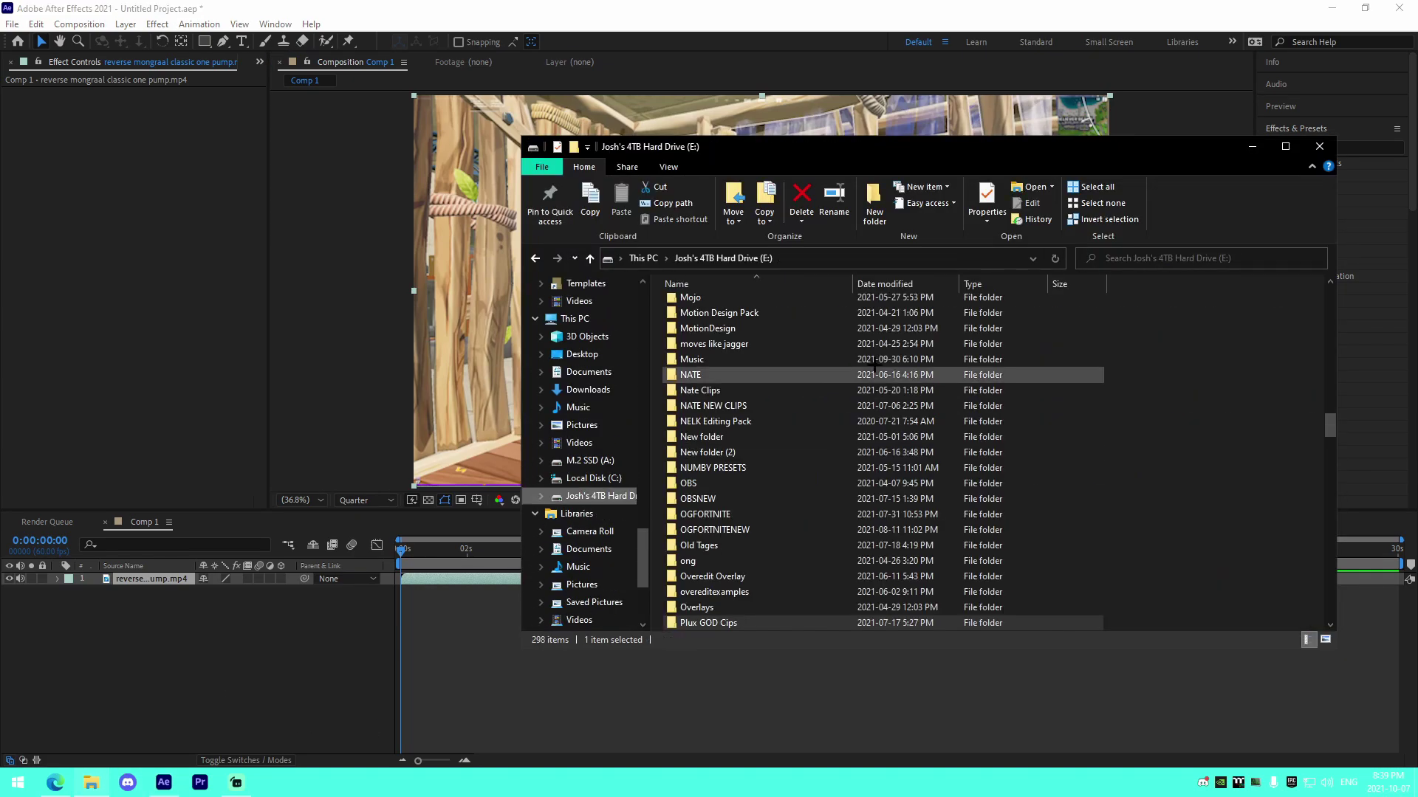
double_click(687, 359)
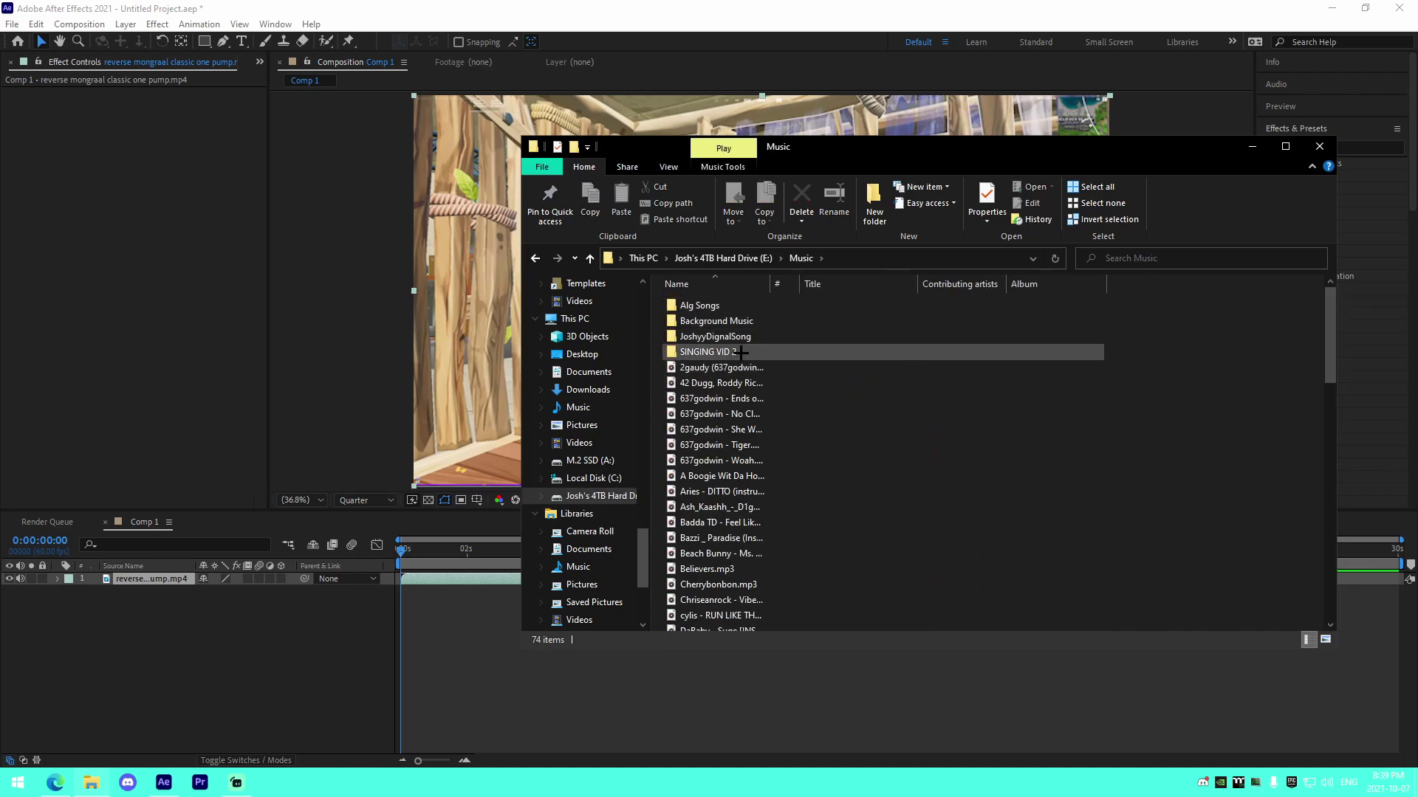
scroll(759, 470, "down", 3)
scroll(759, 469, "down", 1)
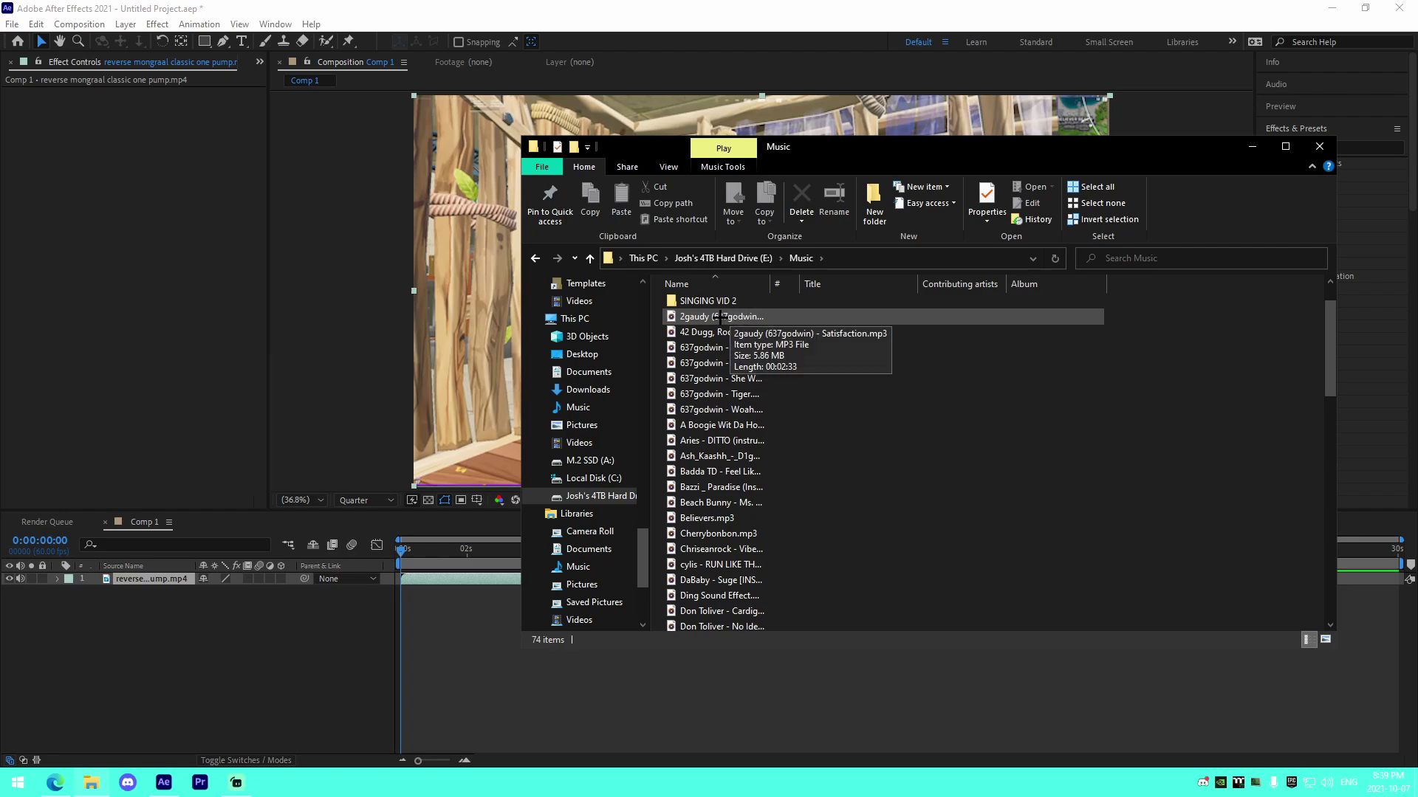
left_click_drag(748, 316, 497, 696)
Step: Show the music layer's audio waveform and place a layer marker at the beat drop
key("l")
key("l")
left_click_drag(1092, 560, 1141, 560)
key("KP_Multiply")
Step: Align the music's beat drop with the gameplay clip's marker at 0:00:04:06 and extend the music's start to the composition's beginning
mouse_move(424, 581)
left_mouse_down()
mouse_move(1059, 580)
mouse_move(572, 584)
left_mouse_up()
left_click(536, 562)
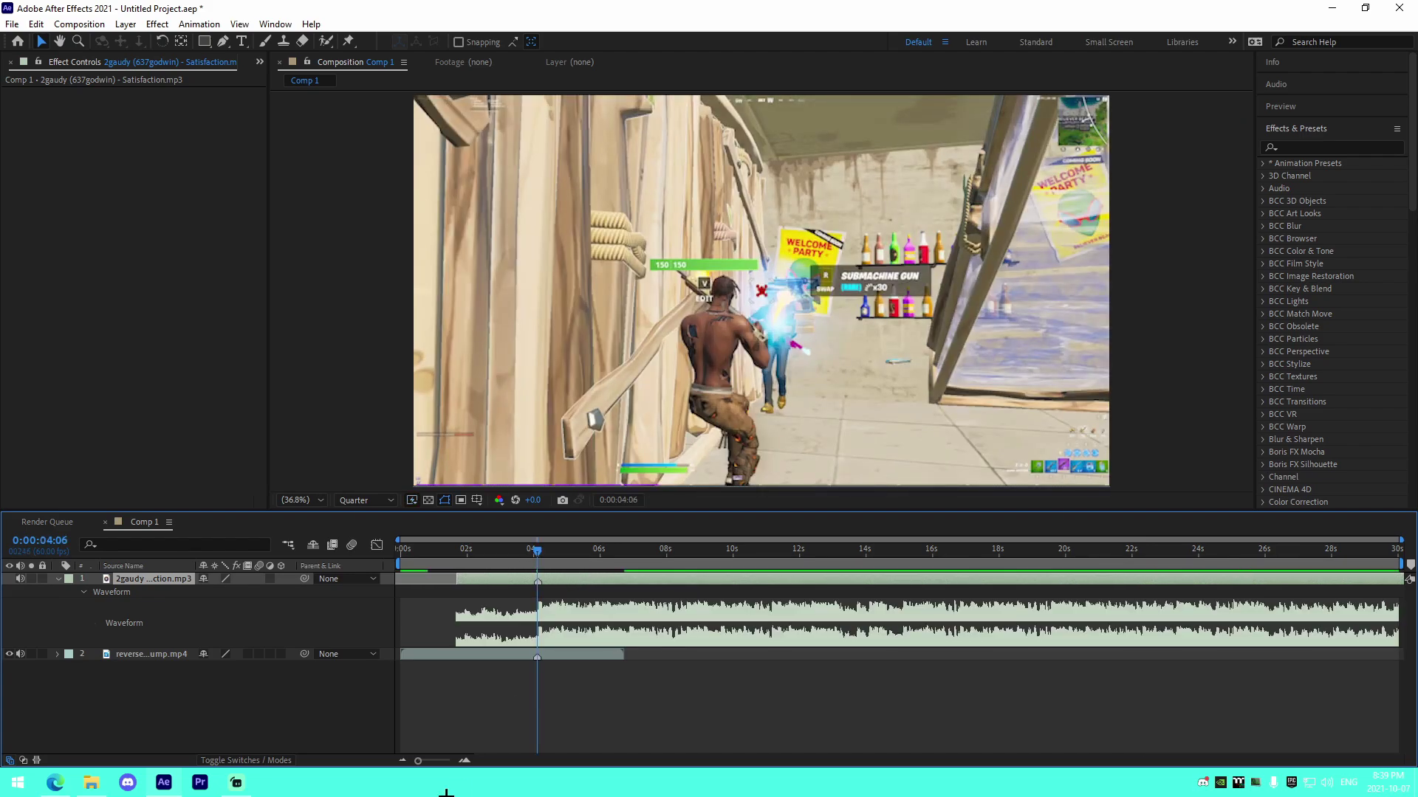
left_click(464, 759)
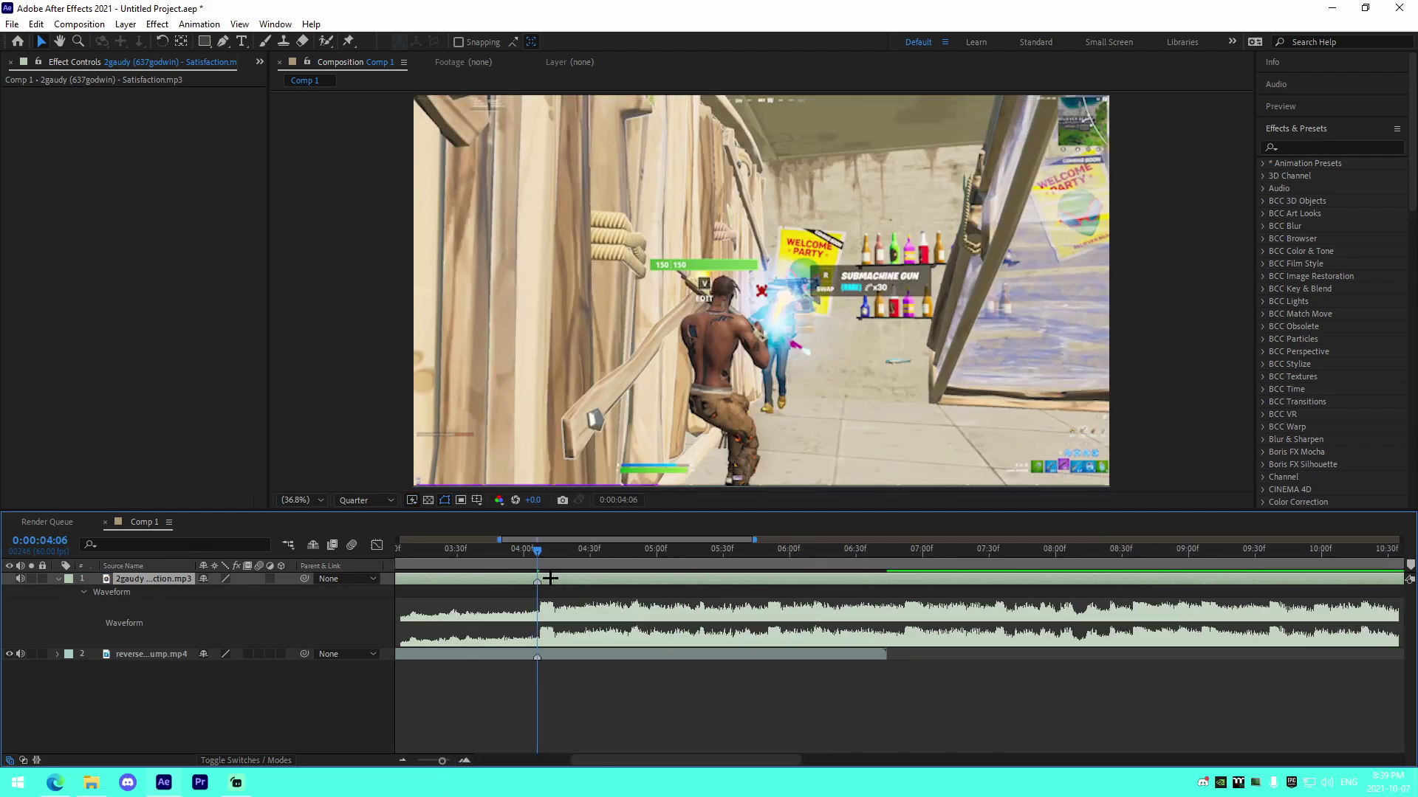
left_click_drag(552, 578, 538, 578)
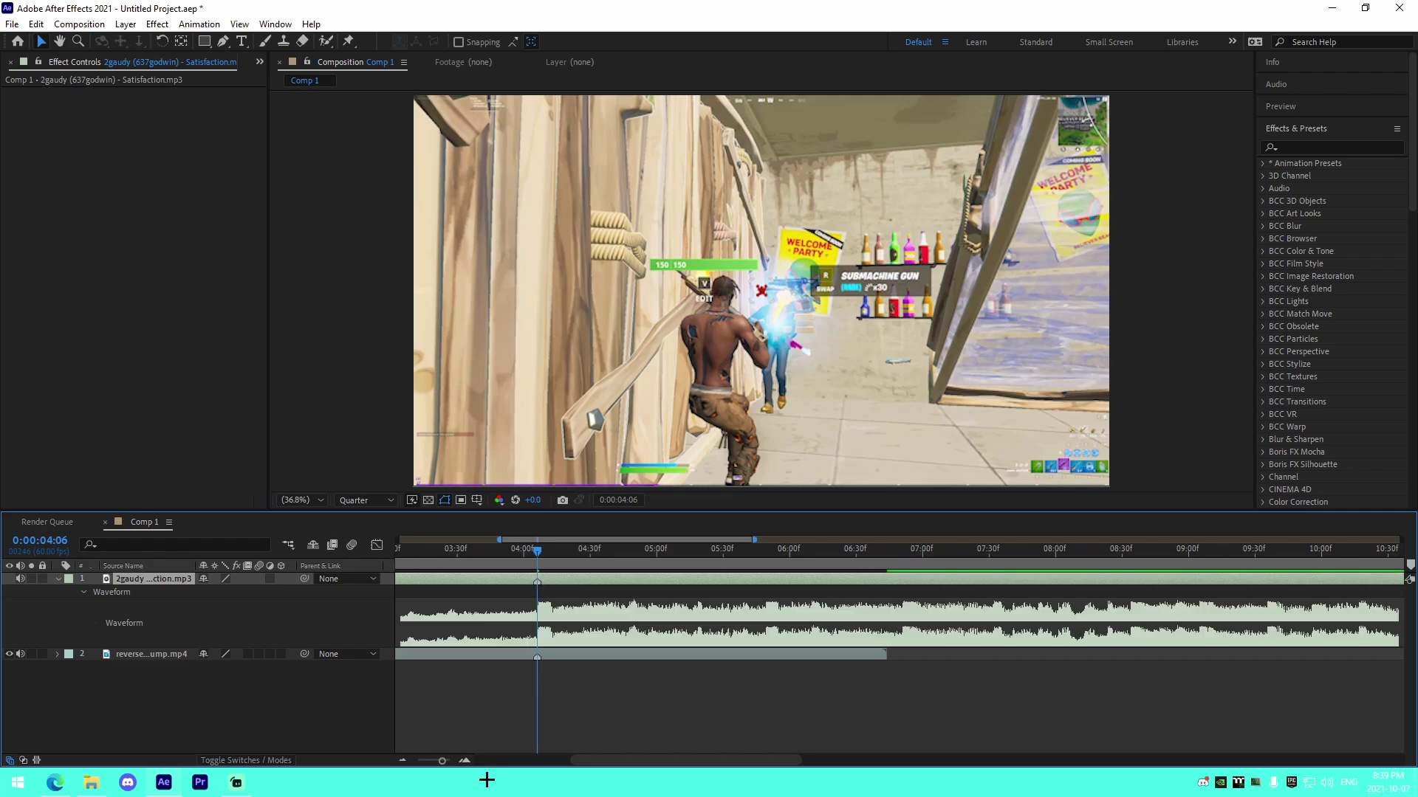
left_click(403, 760)
left_click_drag(454, 579, 399, 579)
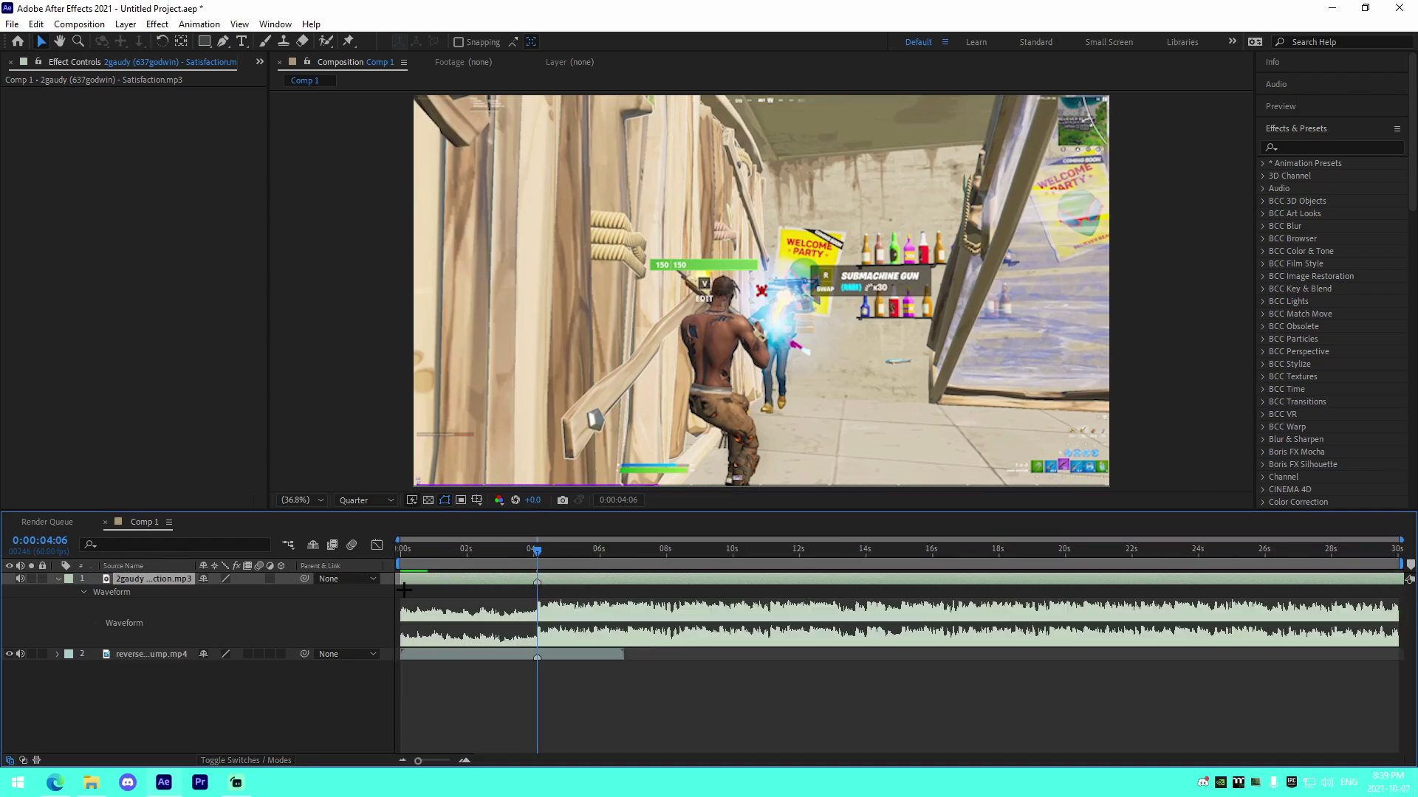
Step: Split the music at the end of the gameplay clip and delete the remaining part
left_click_drag(591, 554, 430, 561)
key("ctrl+shift+d")
key("Delete")
Step: Preview the synced clip and shorten the end of the music to 0:00:05:44
key("space")
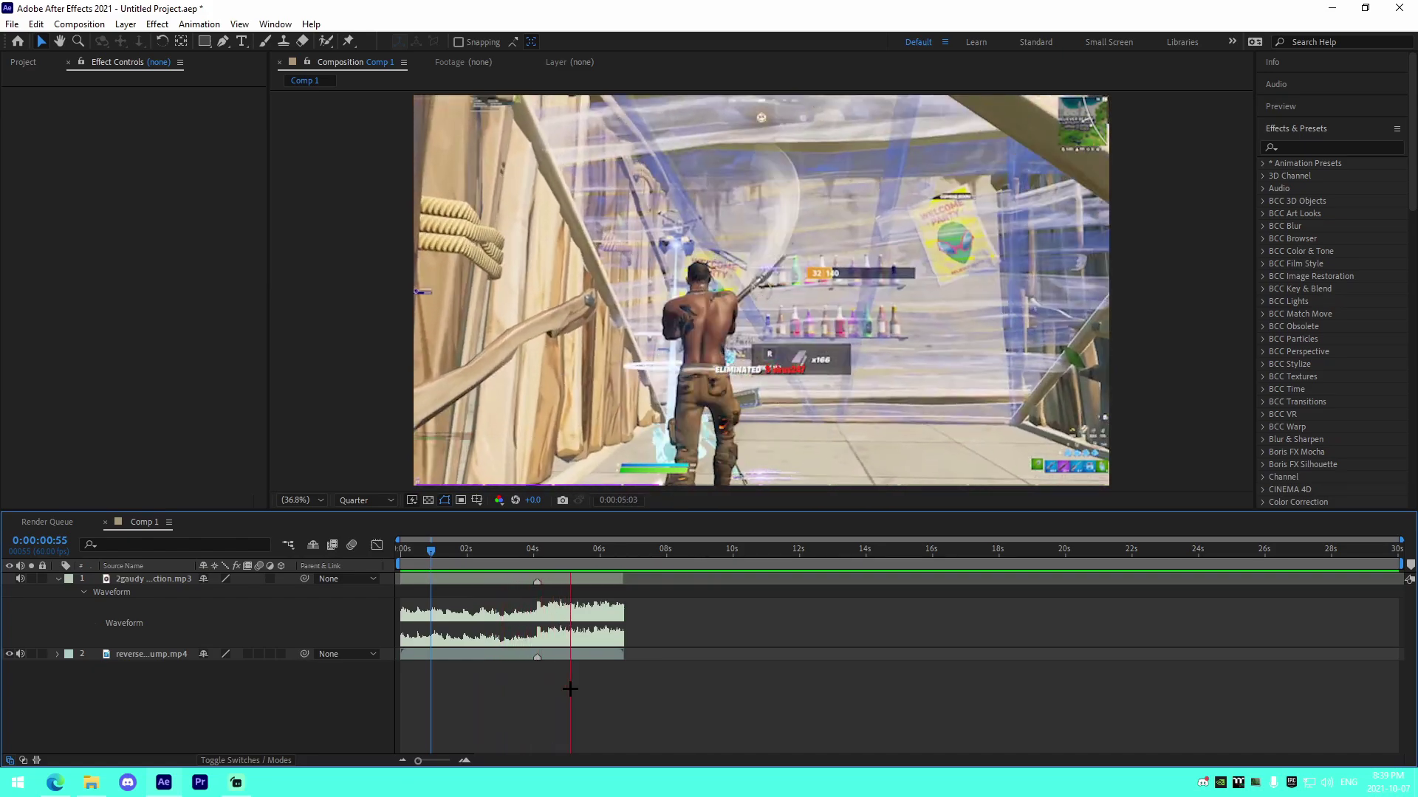
key("space")
left_click_drag(624, 579, 587, 585)
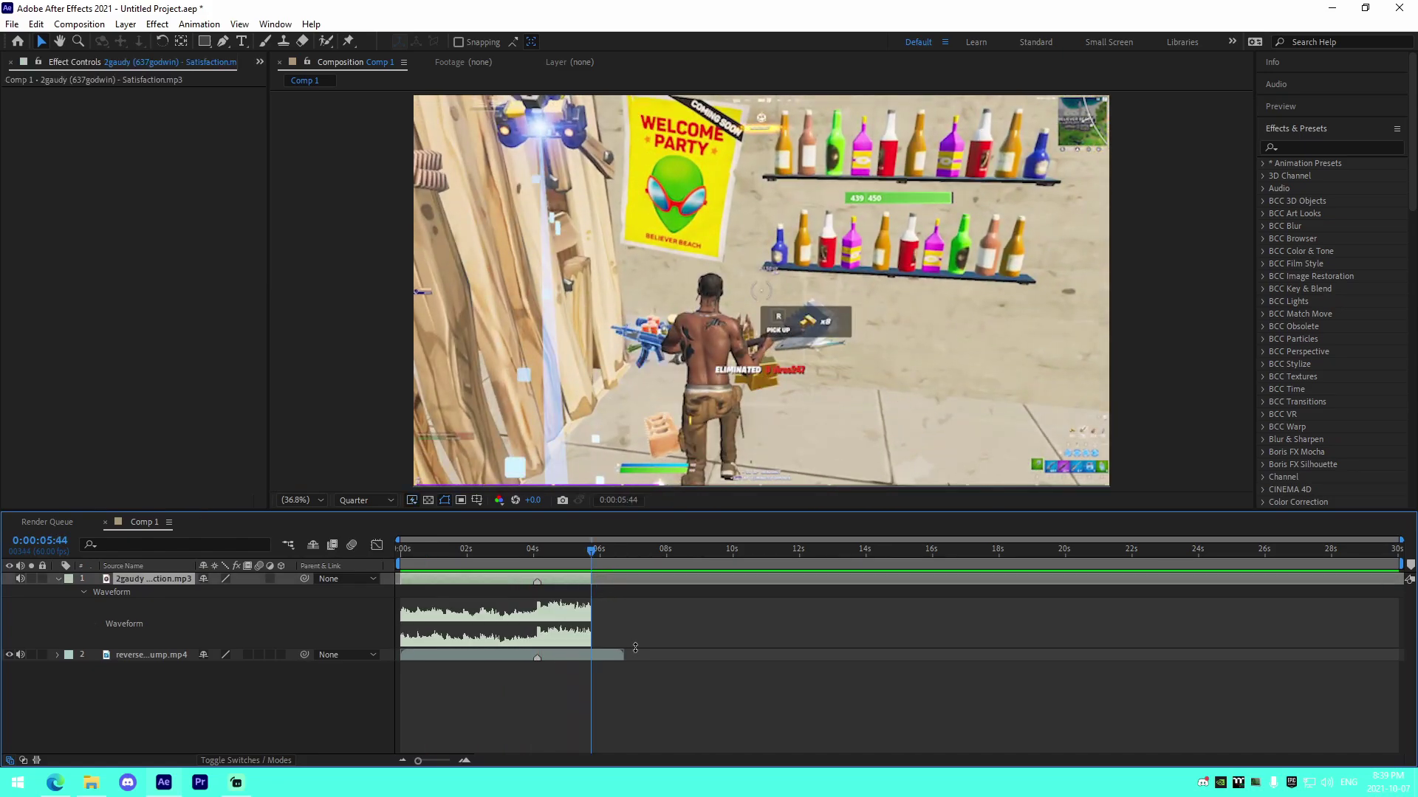
left_click(602, 655)
left_click(617, 687)
Step: Split the gameplay clip shortly before its marker, at 0:00:03:42
left_click(538, 549)
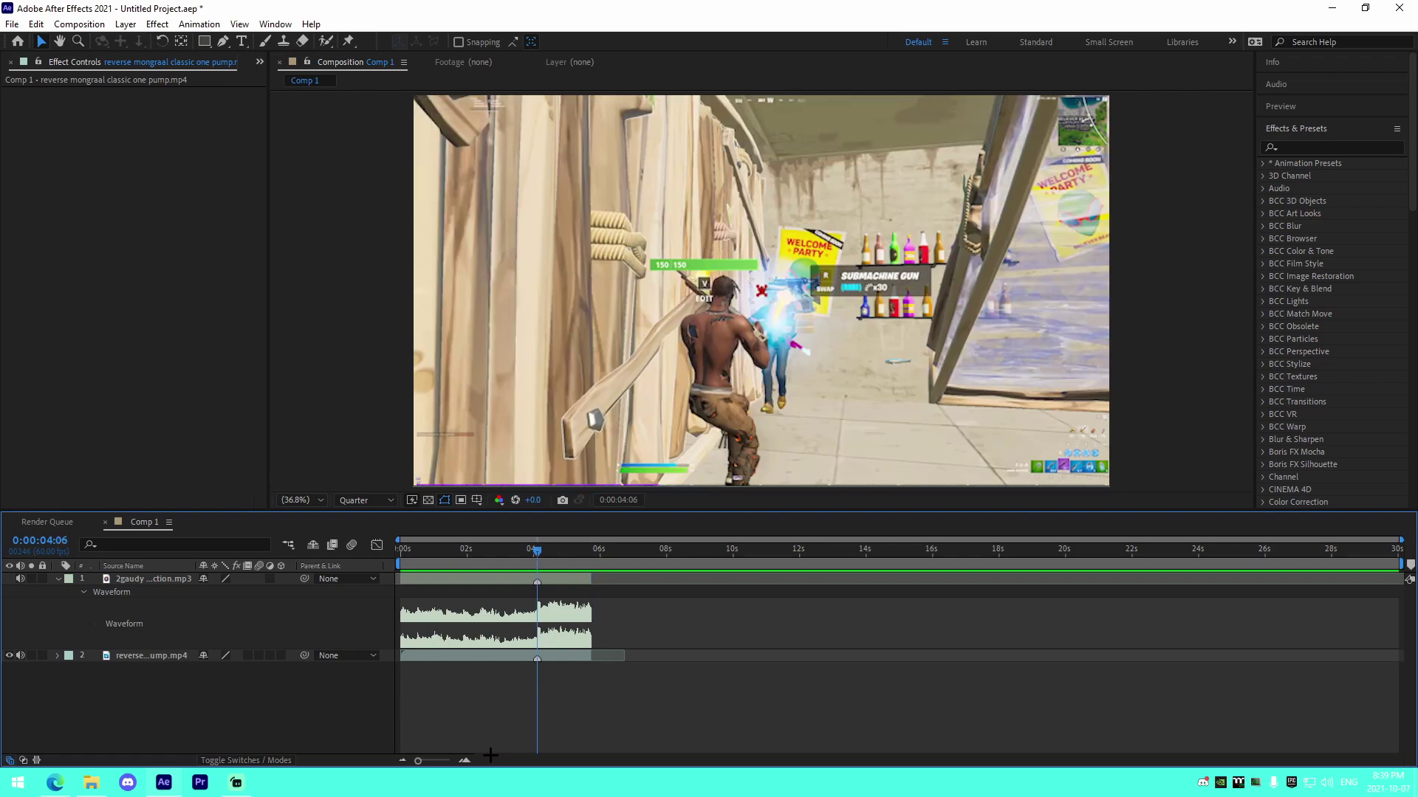
left_click(463, 760)
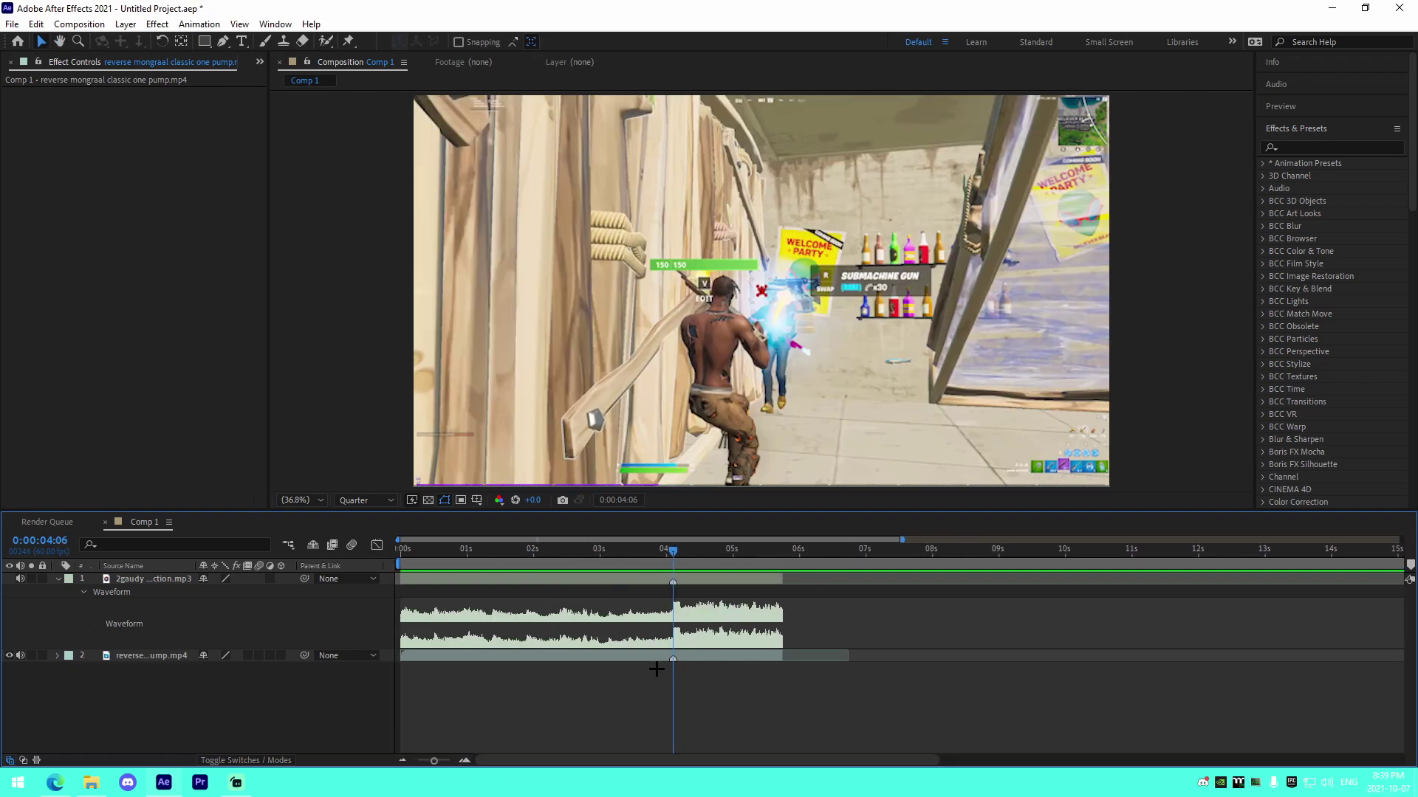
left_click(691, 656)
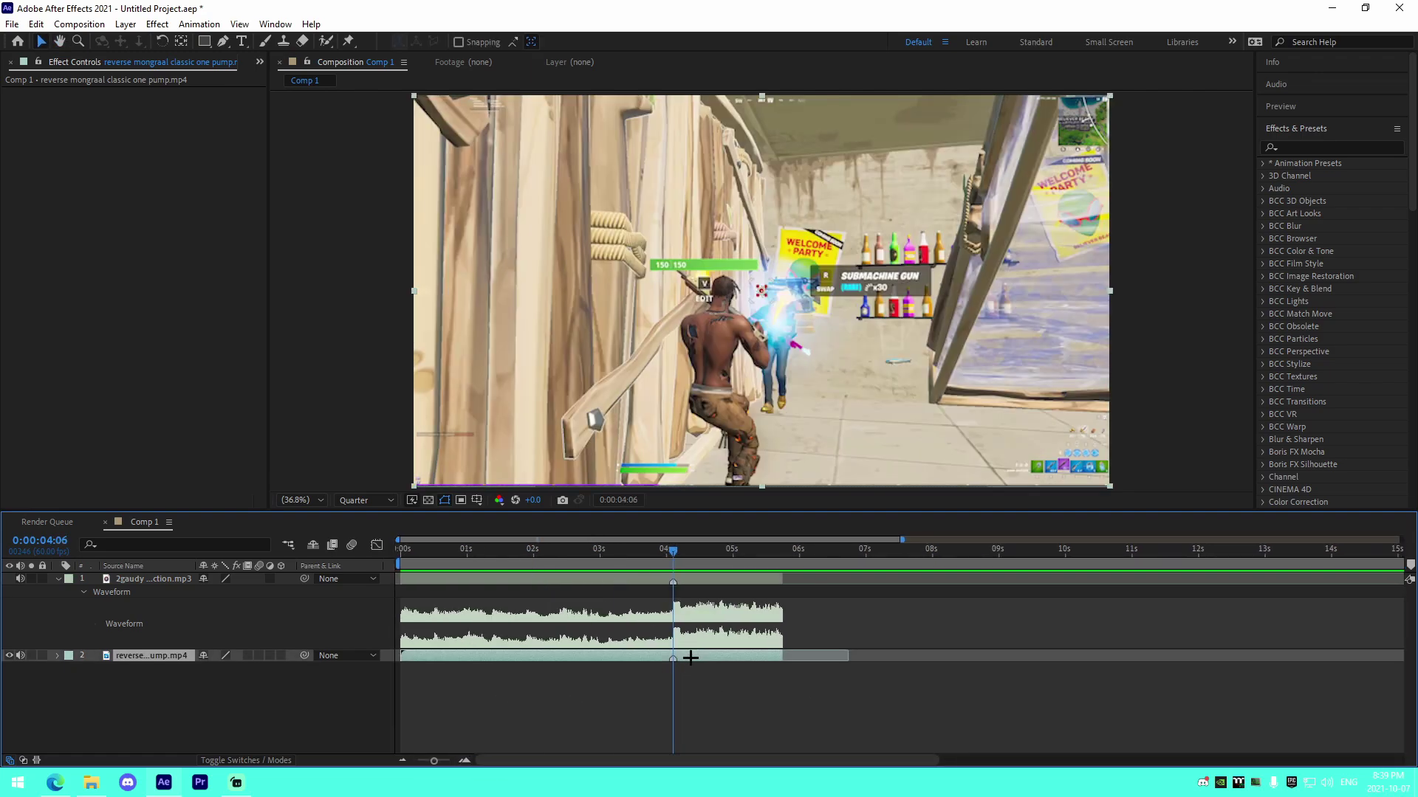
left_click_drag(559, 555, 647, 588)
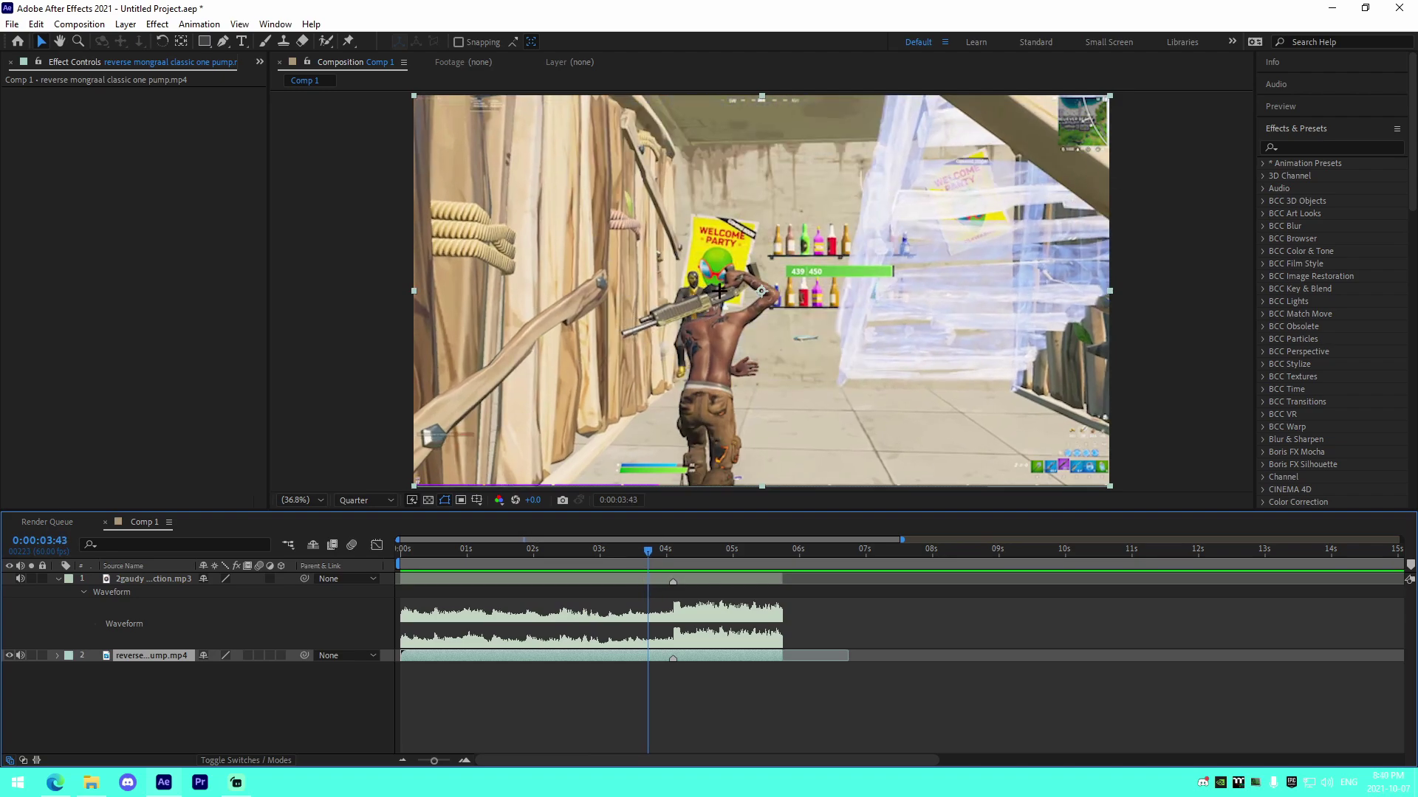
key("ctrl+shift+d")
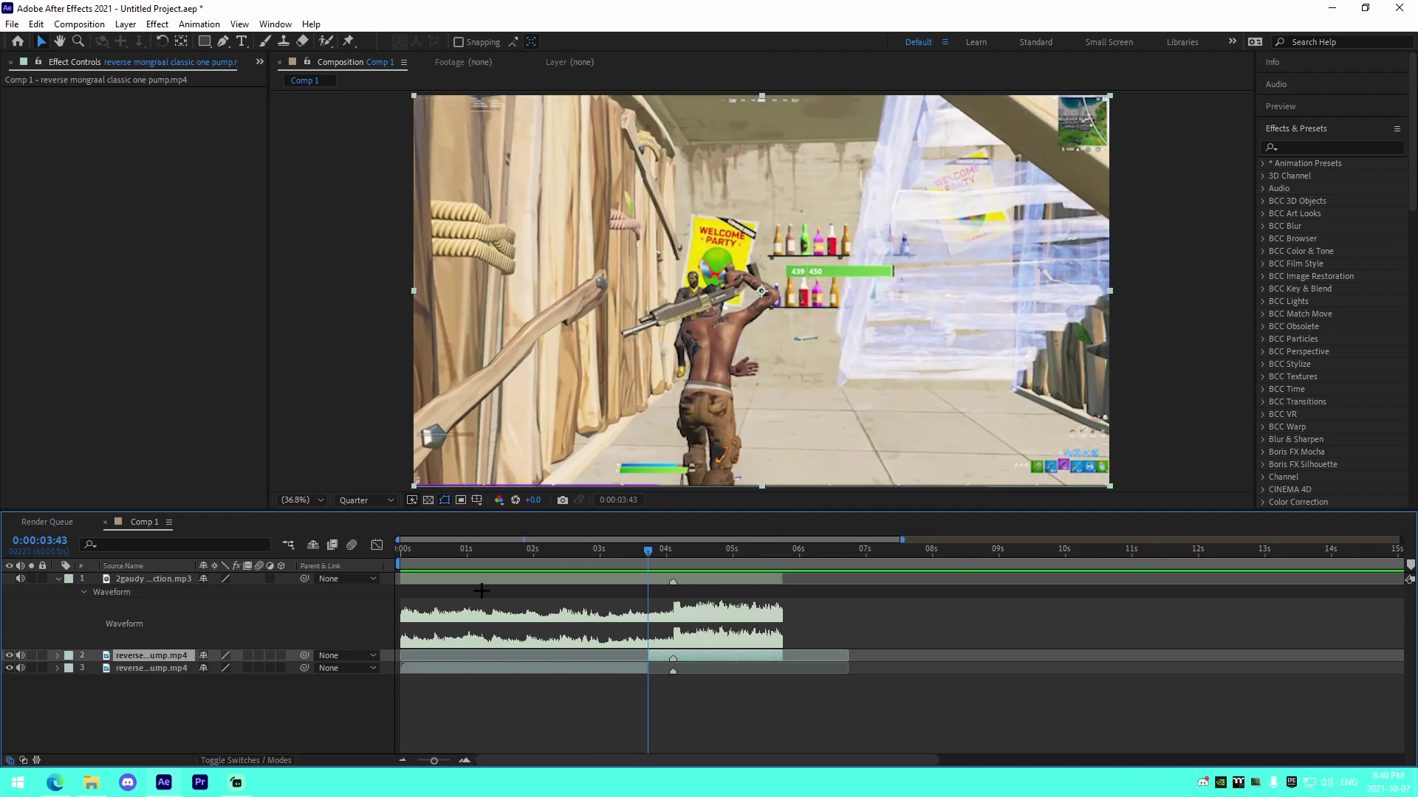
key("ctrl+z")
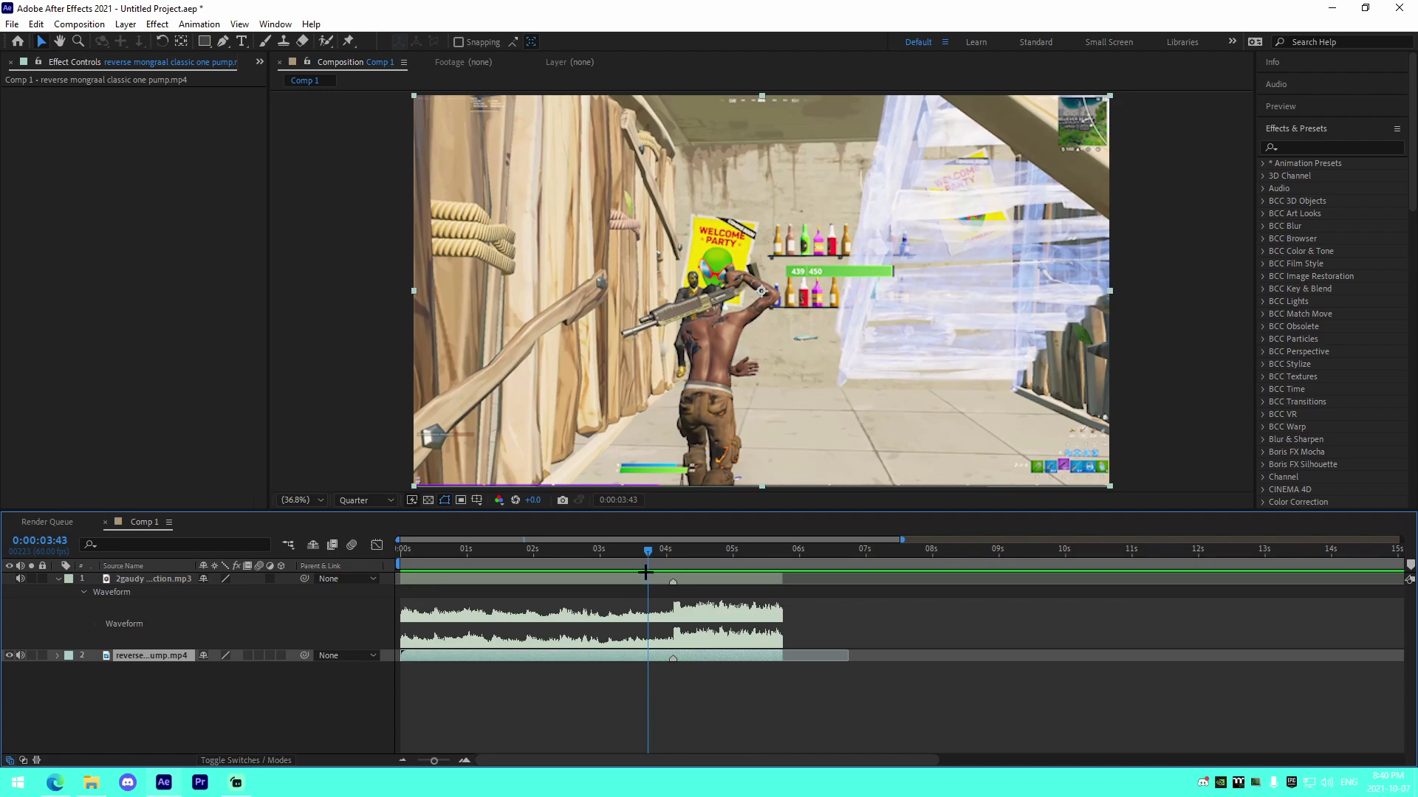
key("Page_Up")
key("Page_Up")
key("Page_Up")
key("Page_Down")
key("Page_Down")
key("Page_Up")
left_click_drag(646, 560, 646, 560)
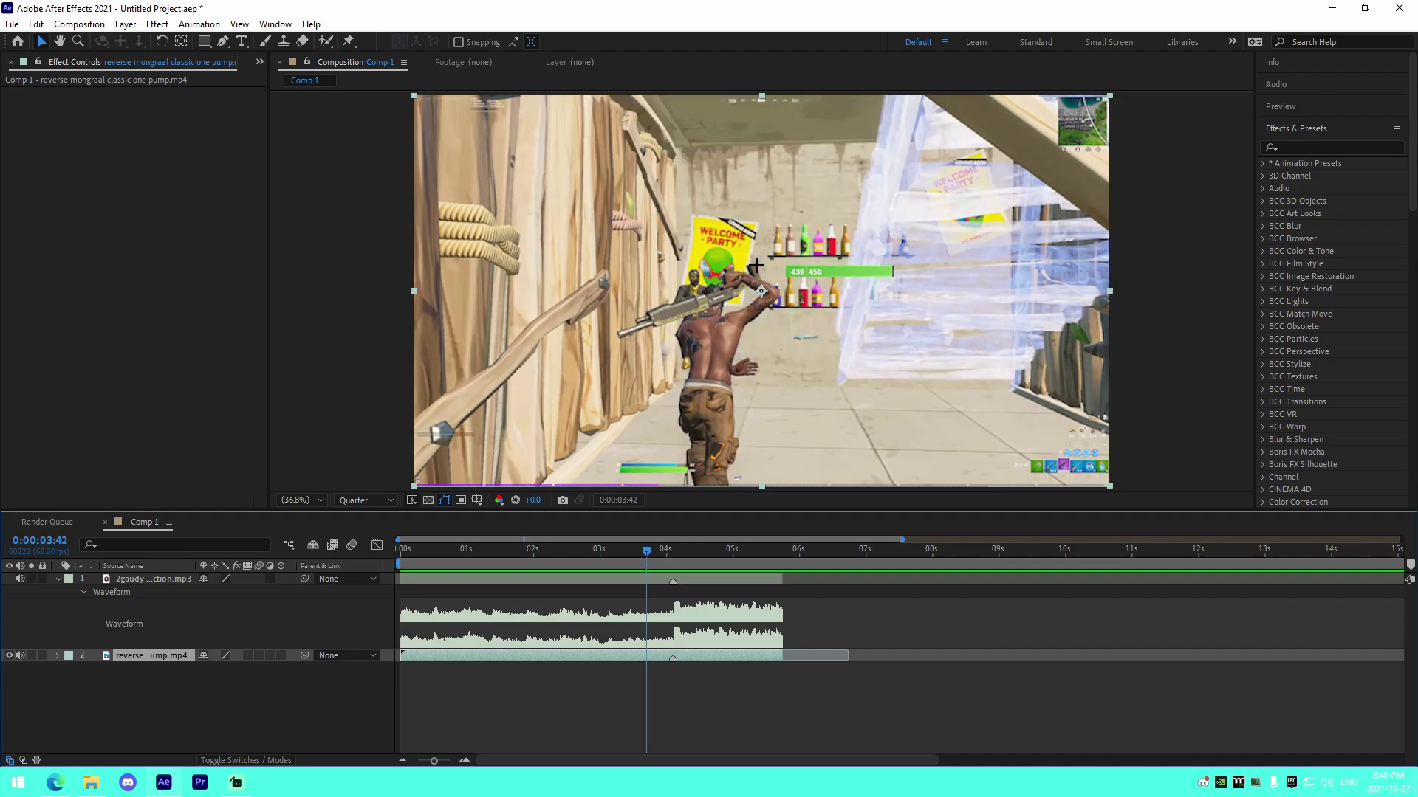
key("ctrl+shift+d")
Step: Enable time remapping on the clip's second part and add keyframes at 0:00:03:42, 0:00:04:06 and 0:00:04:55
key("ctrl+alt+t")
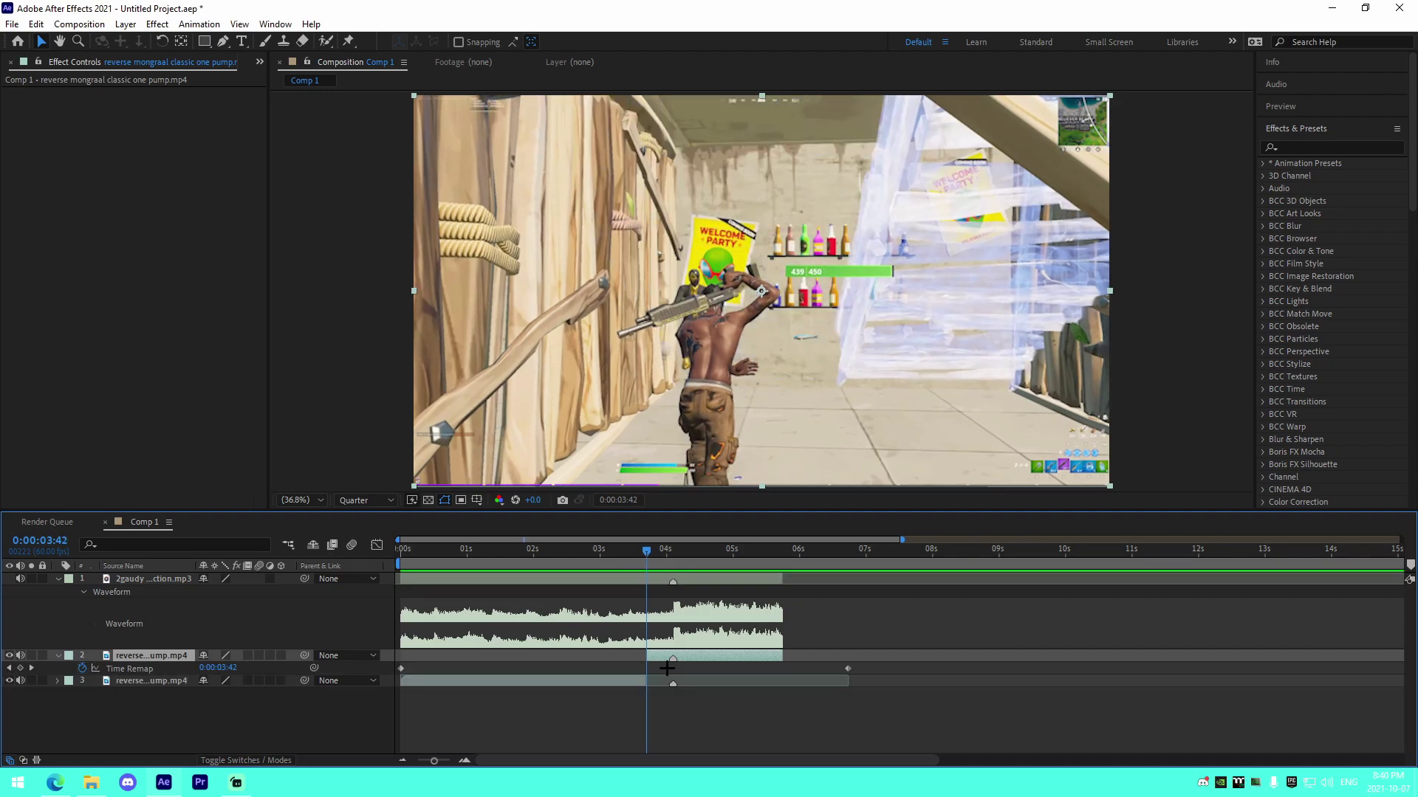
left_click(18, 668)
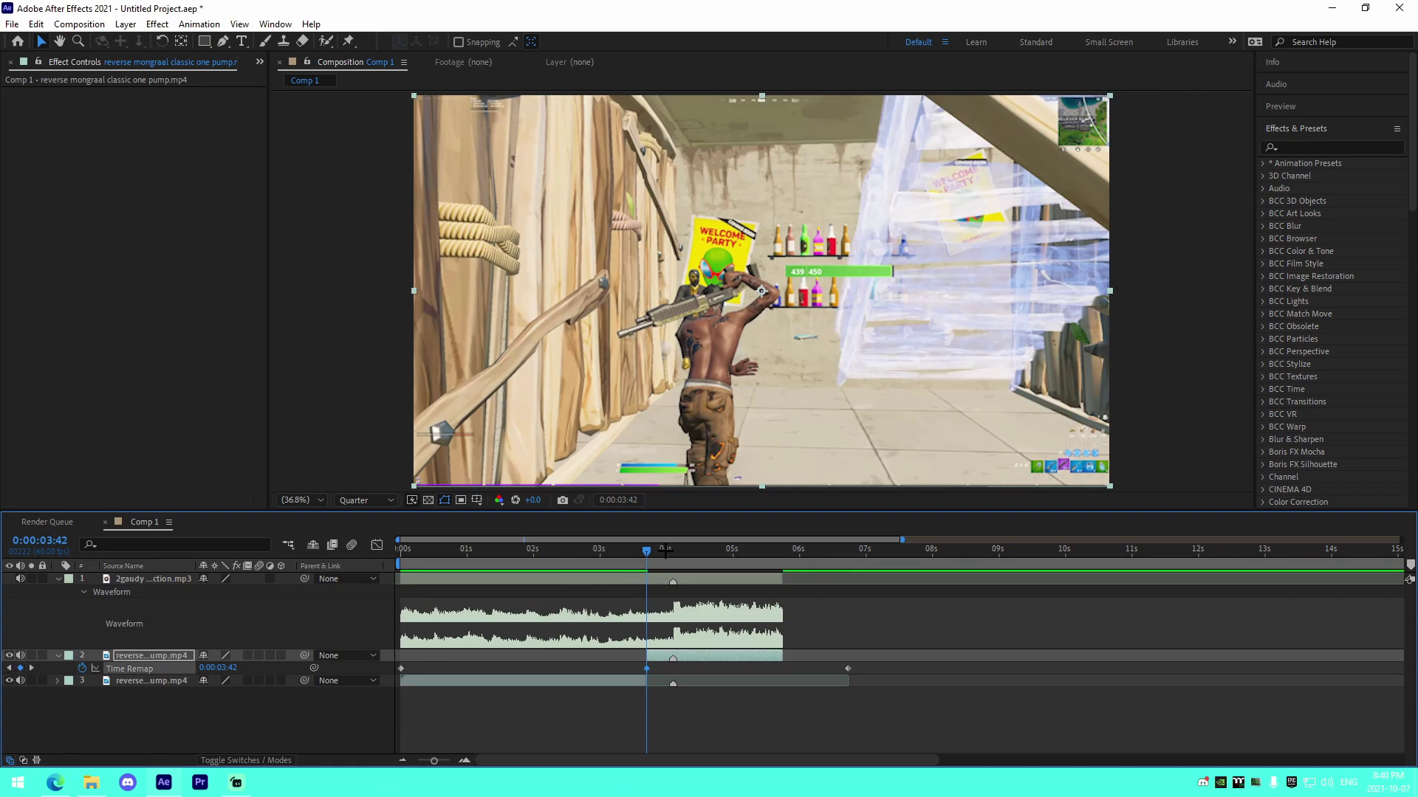
left_click_drag(651, 559, 673, 554)
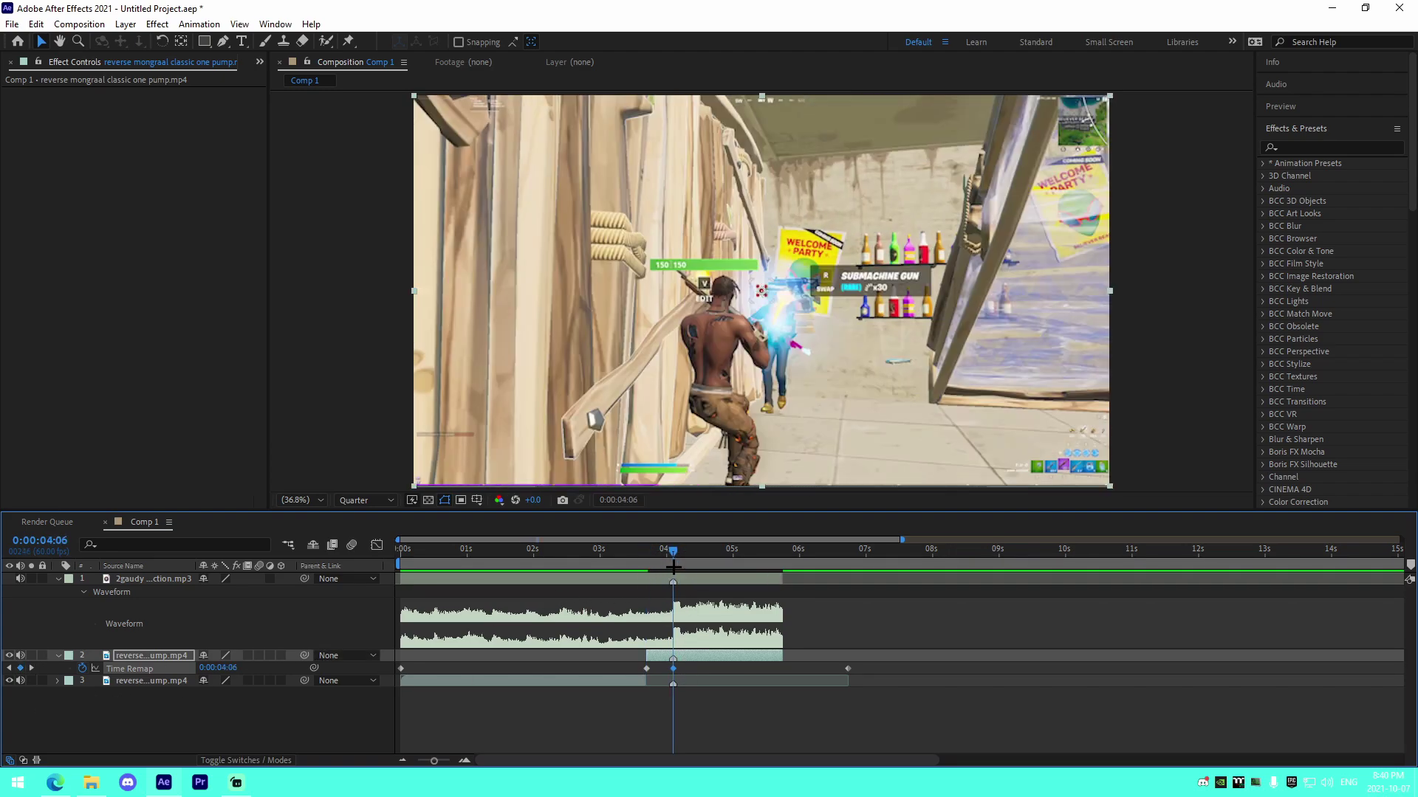
left_click_drag(673, 569, 727, 586)
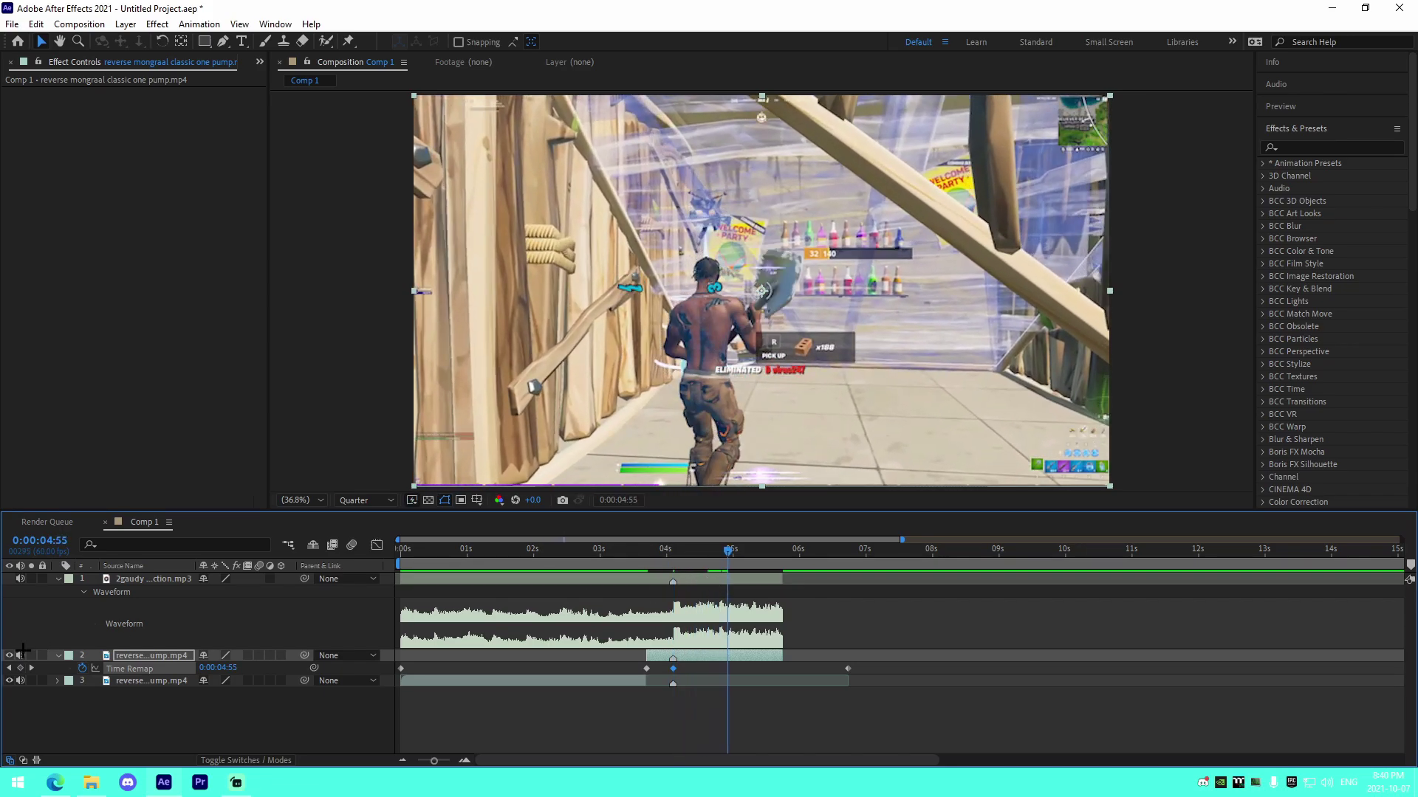
left_click(17, 667)
Step: Move the 0:00:04:55 time-remap keyframe to 0:00:05:18 and cut off the clip after that point
left_click_drag(729, 669, 753, 670)
left_click(751, 555)
key("ctrl+shift+d")
key("Delete")
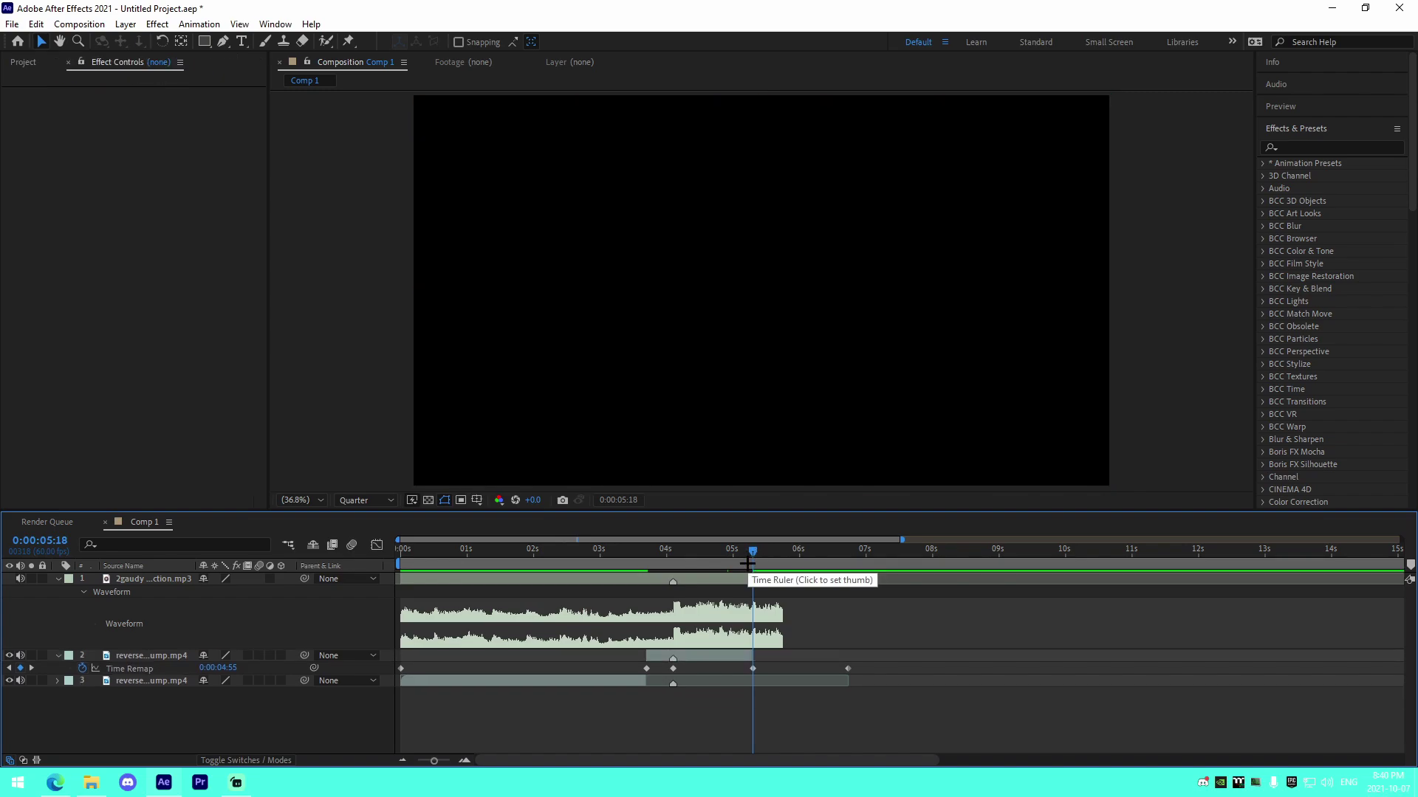
Step: Apply Easy Ease to the time-remap keyframes at 0:00:03:42, 0:00:04:06 and 0:00:05:18 and display their curve in the Graph Editor
left_click(646, 548)
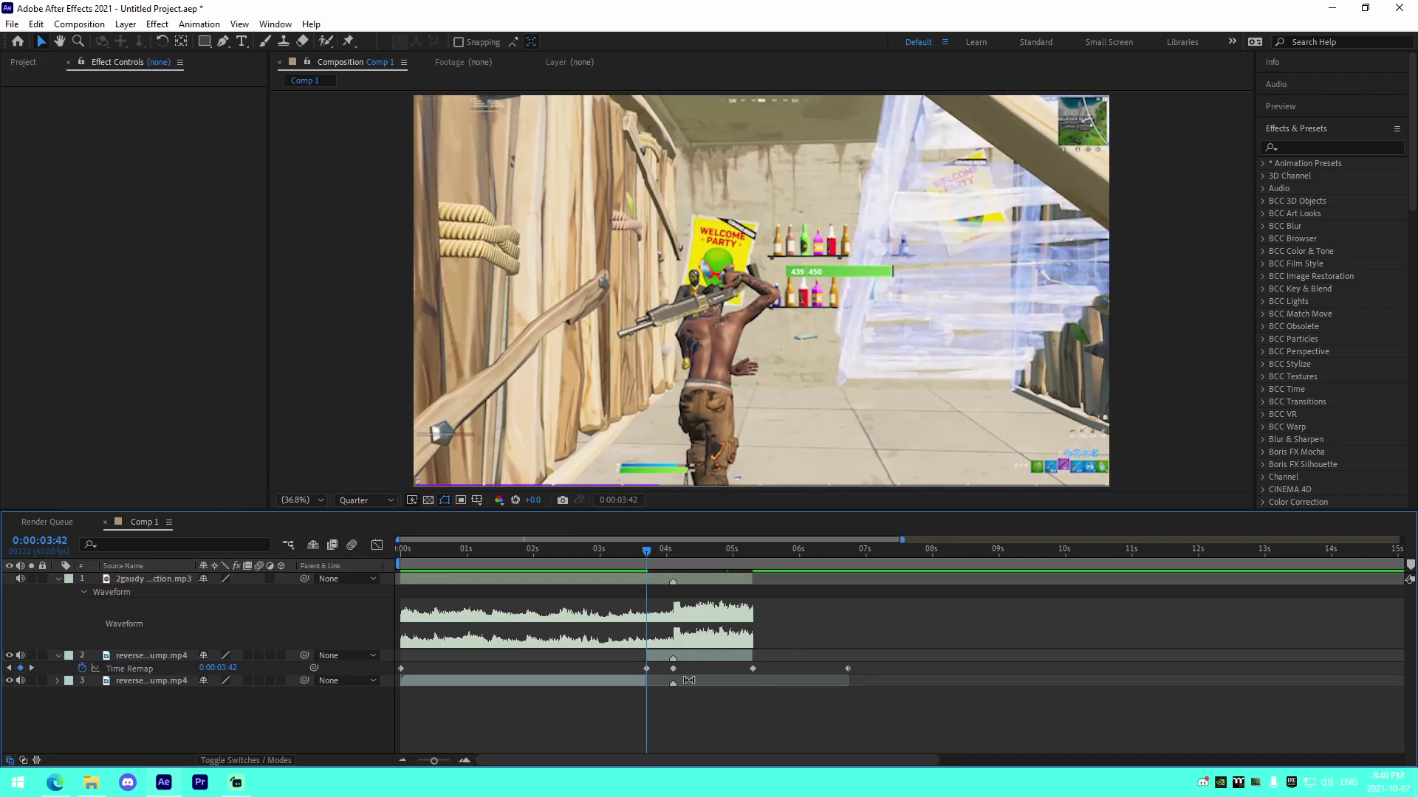
left_click_drag(607, 661, 795, 672)
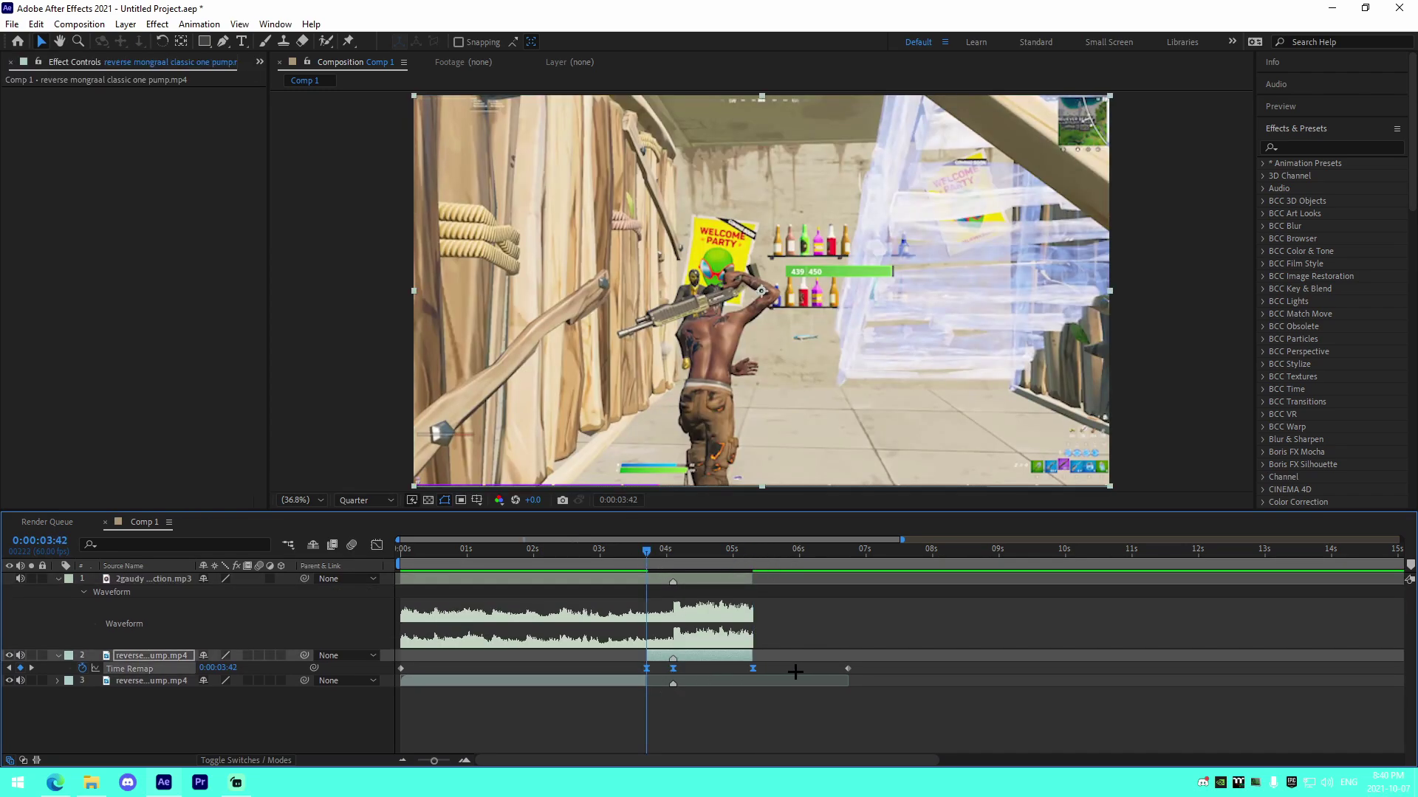
left_click(376, 545)
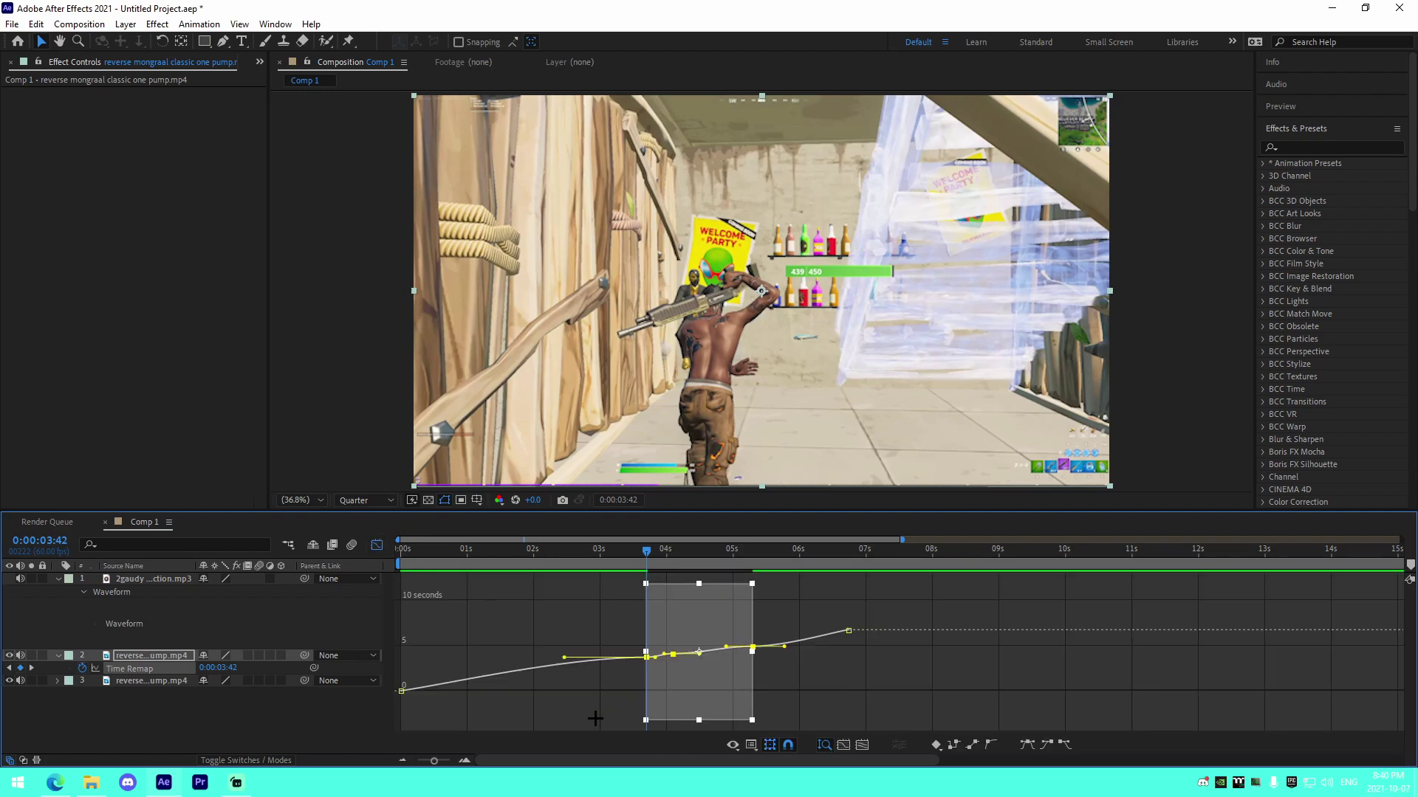
left_click(467, 759)
left_click(467, 759)
left_click(1061, 684)
Step: Make the time-remap curve leave the 0:00:04:06 keyframe and enter the 0:00:05:18 keyframe steeply, with a flat slow section between them
left_click(647, 700)
scroll(661, 704, "right", 2)
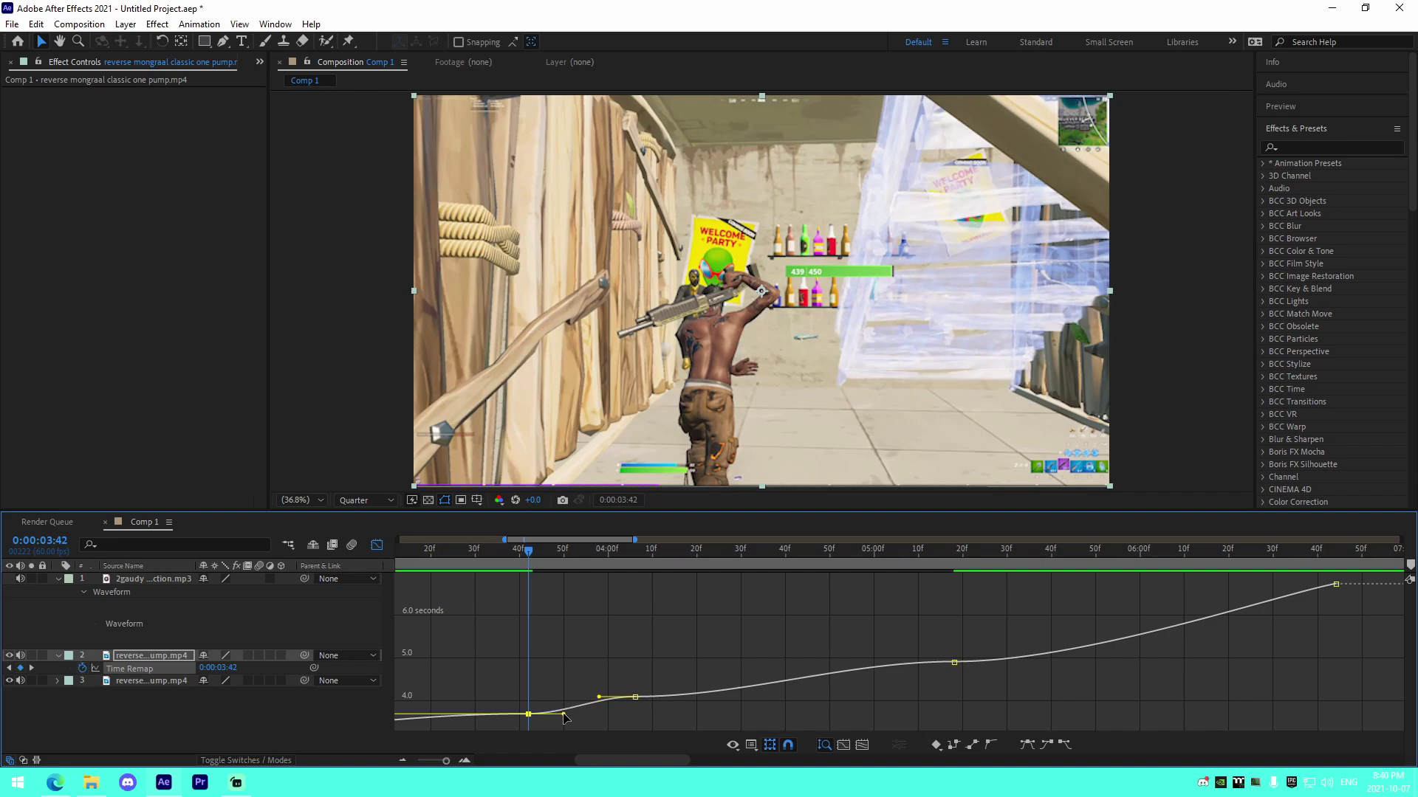
left_click_drag(562, 714, 640, 669)
left_click_drag(847, 662, 951, 693)
Step: Preview the speed ramp from 0:00:03:20
left_click_drag(529, 553, 458, 553)
left_click(431, 550)
key("space")
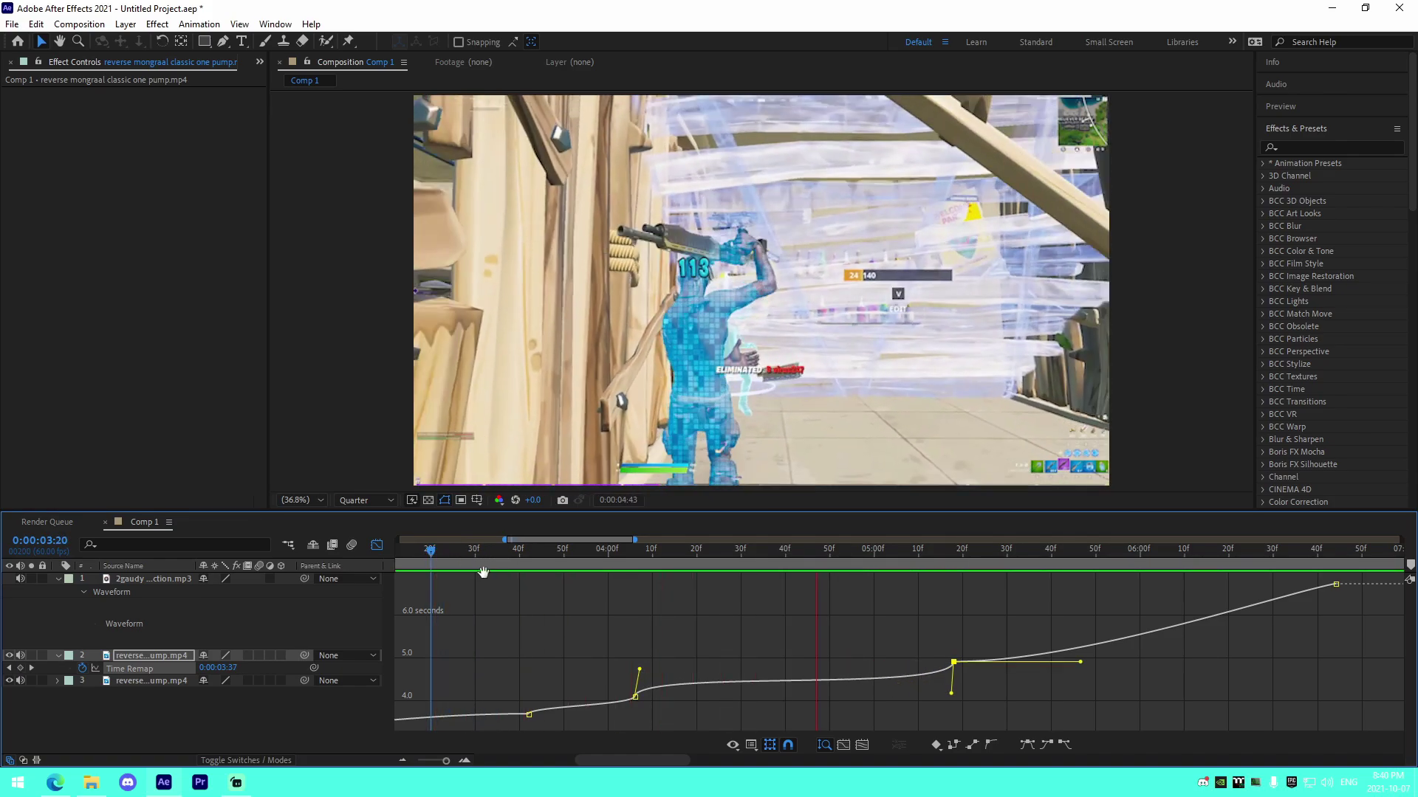
Step: Lower the outgoing handle of the 0:00:04:06 time-remap keyframe slightly, make the 0:00:05:18 keyframe's incoming handle shallower, and preview from 0:00:03:25
key("space")
left_click_drag(639, 672, 641, 677)
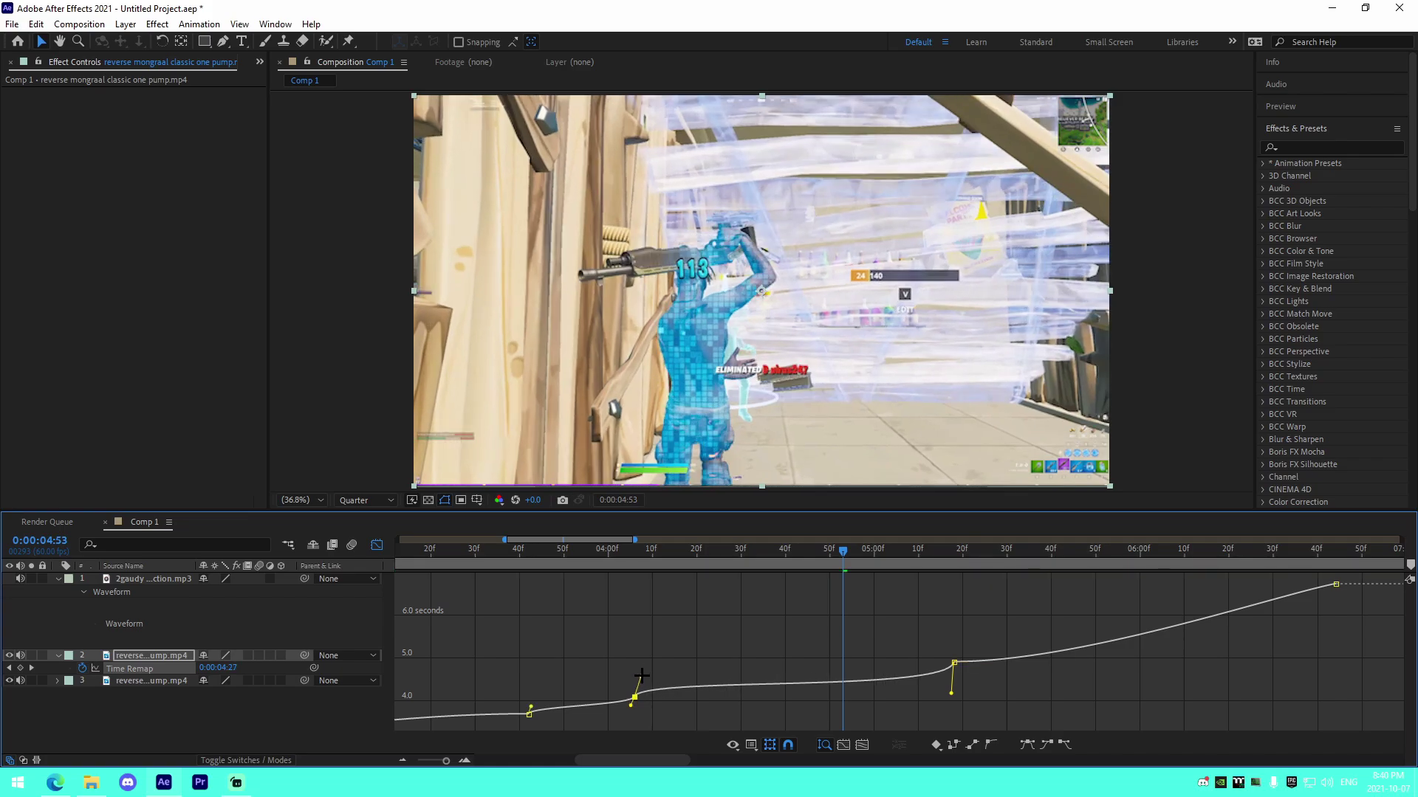
left_click_drag(950, 700, 902, 675)
left_click(453, 550)
key("space")
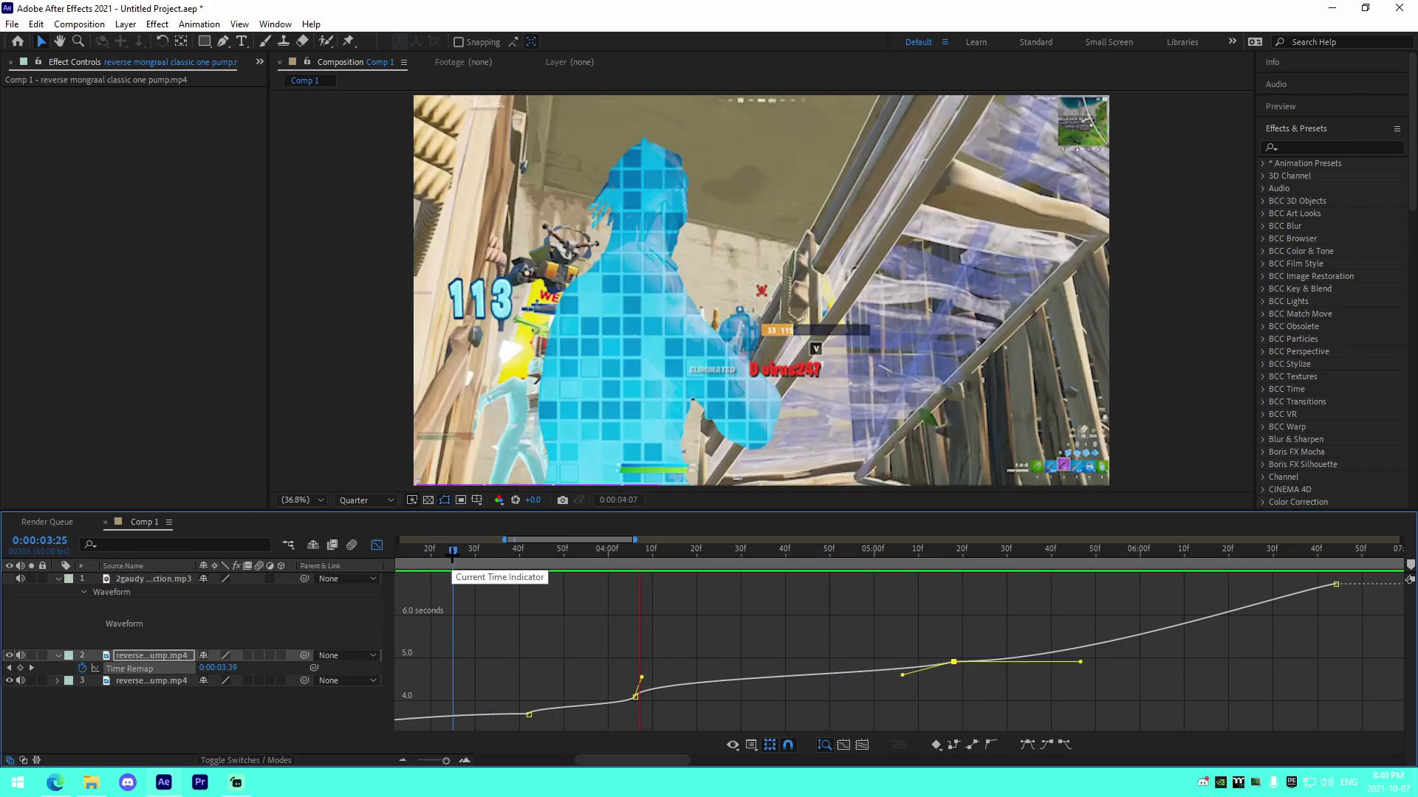
Step: Nudge the outgoing handle of the 0:00:04:06 time-remap keyframe and preview the ramp from 0:00:03:29
key("space")
left_click(638, 678)
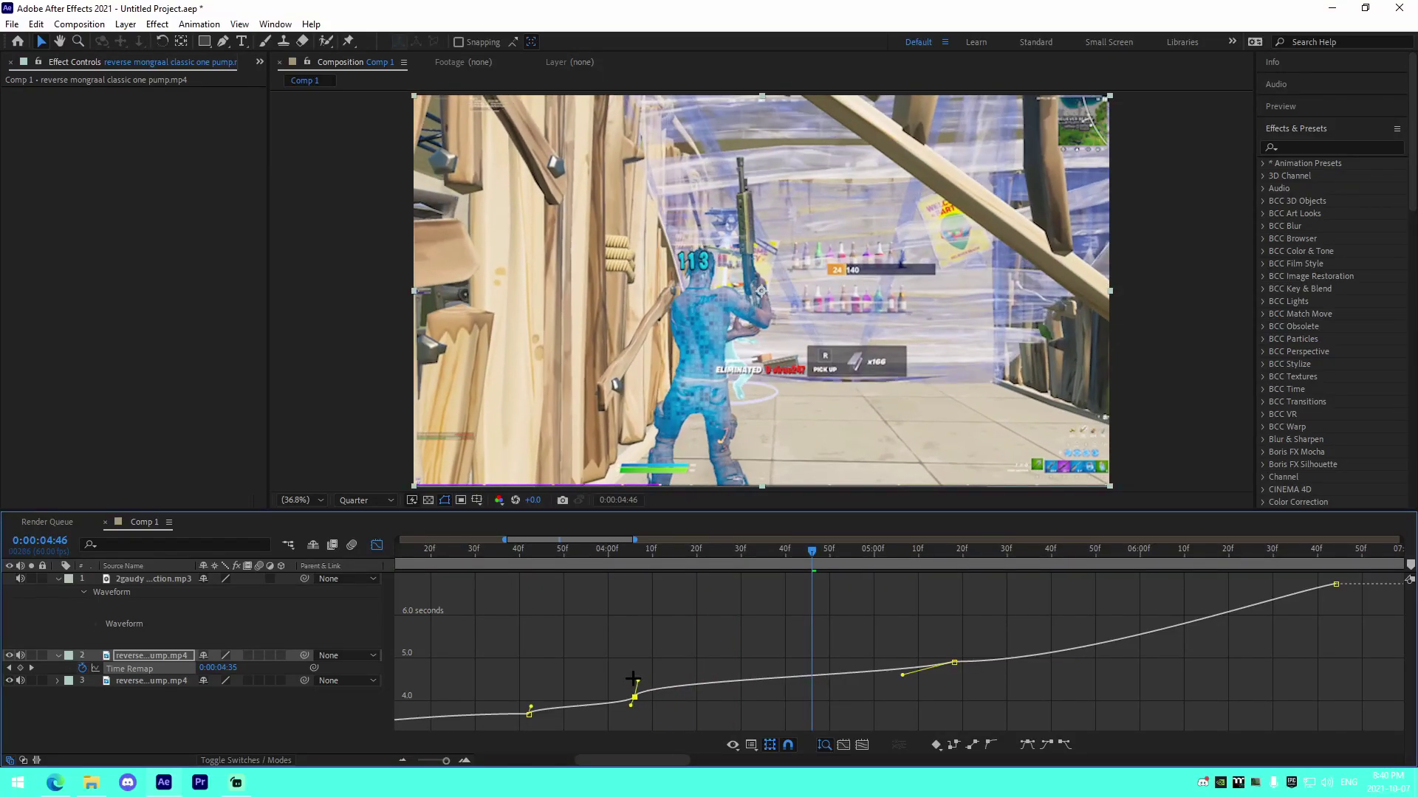
left_click(470, 561)
key("space")
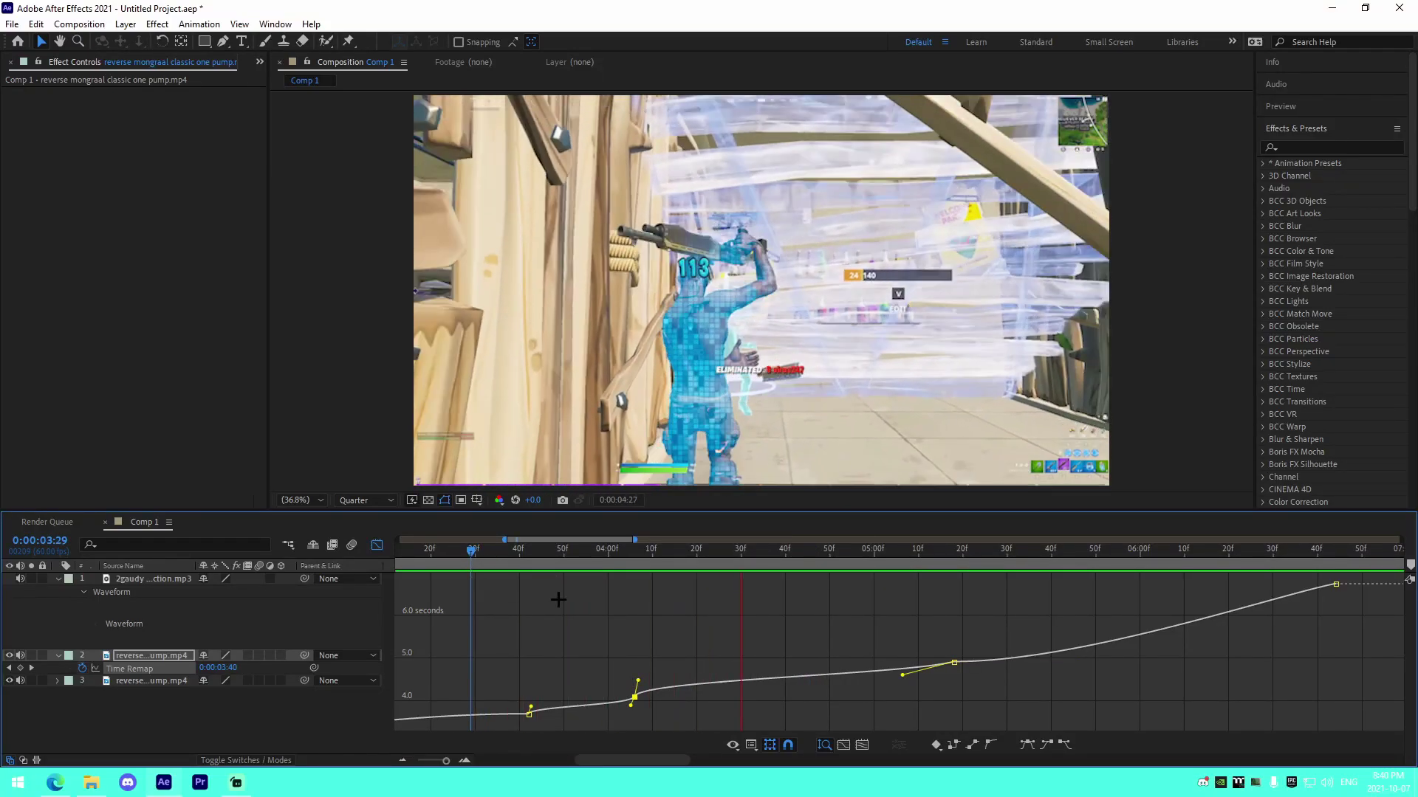
key("space")
Step: Try a steeper incoming handle on the 0:00:05:18 time-remap keyframe and preview it from 0:00:03:19
mouse_move(903, 675)
left_mouse_down()
mouse_move(784, 661)
mouse_move(904, 697)
left_mouse_up()
left_click(427, 563)
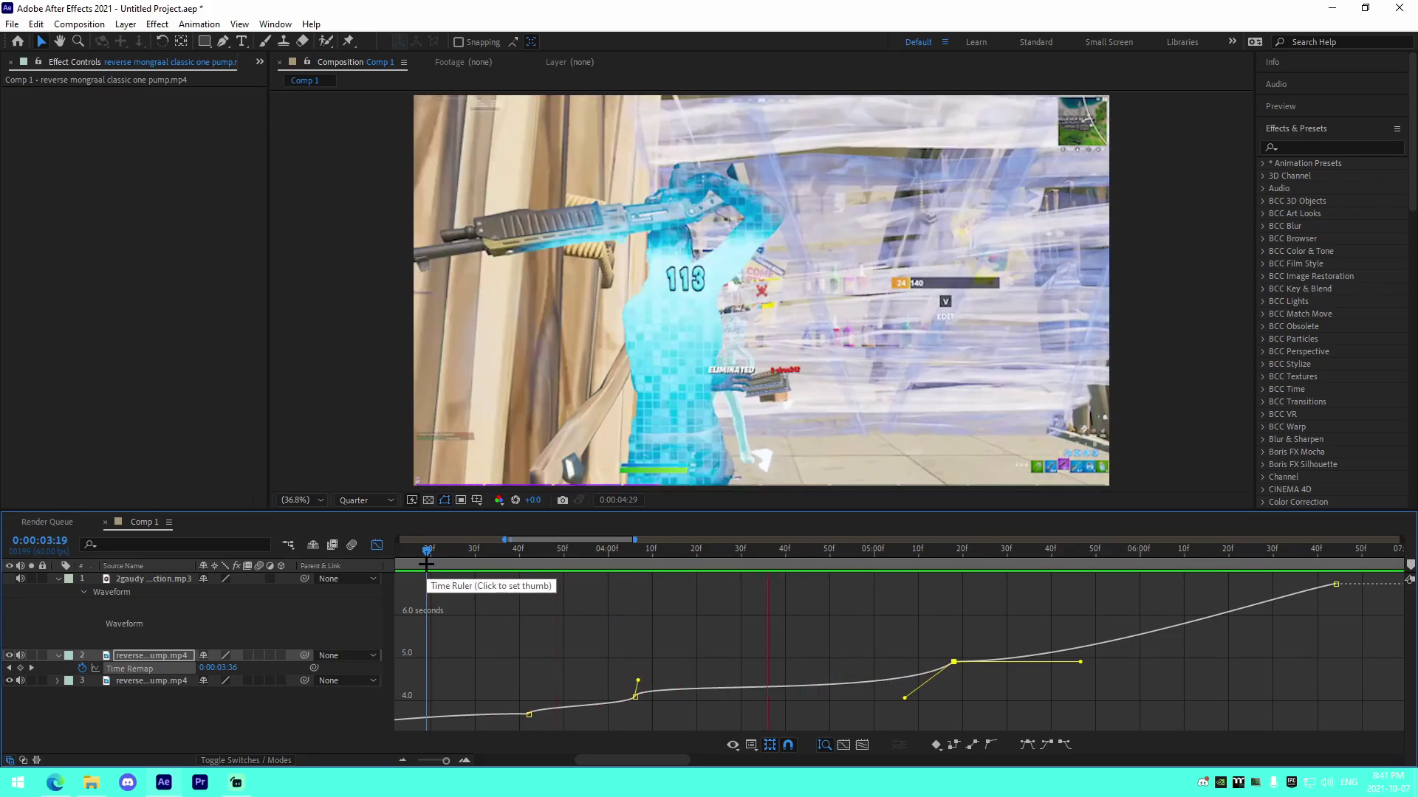
left_click_drag(426, 564, 873, 564)
Step: Raise the incoming handle of the 0:00:05:18 keyframe to a shallow slope and preview the ramp from 0:00:03:28 and 0:00:03:36
left_click_drag(902, 698, 902, 675)
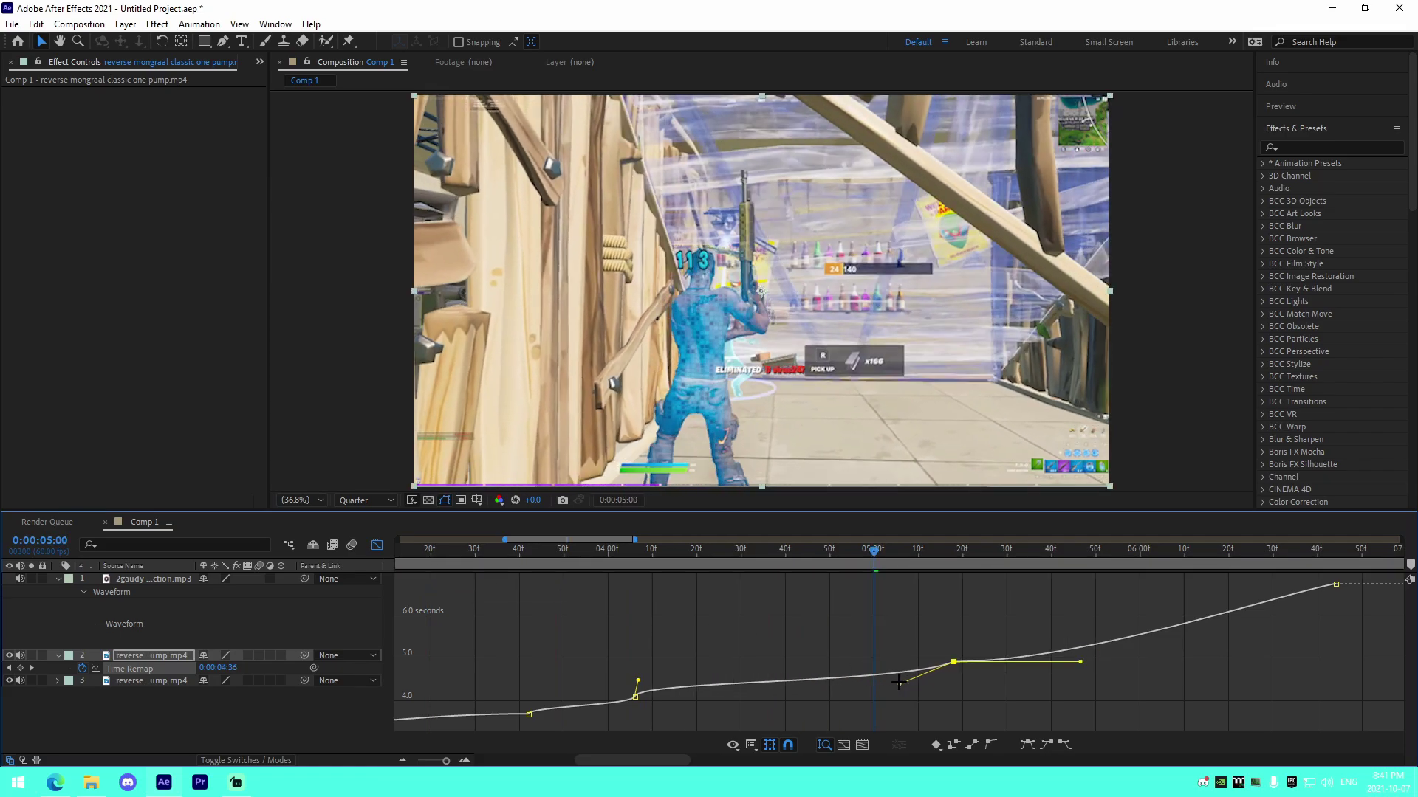
left_click(465, 547)
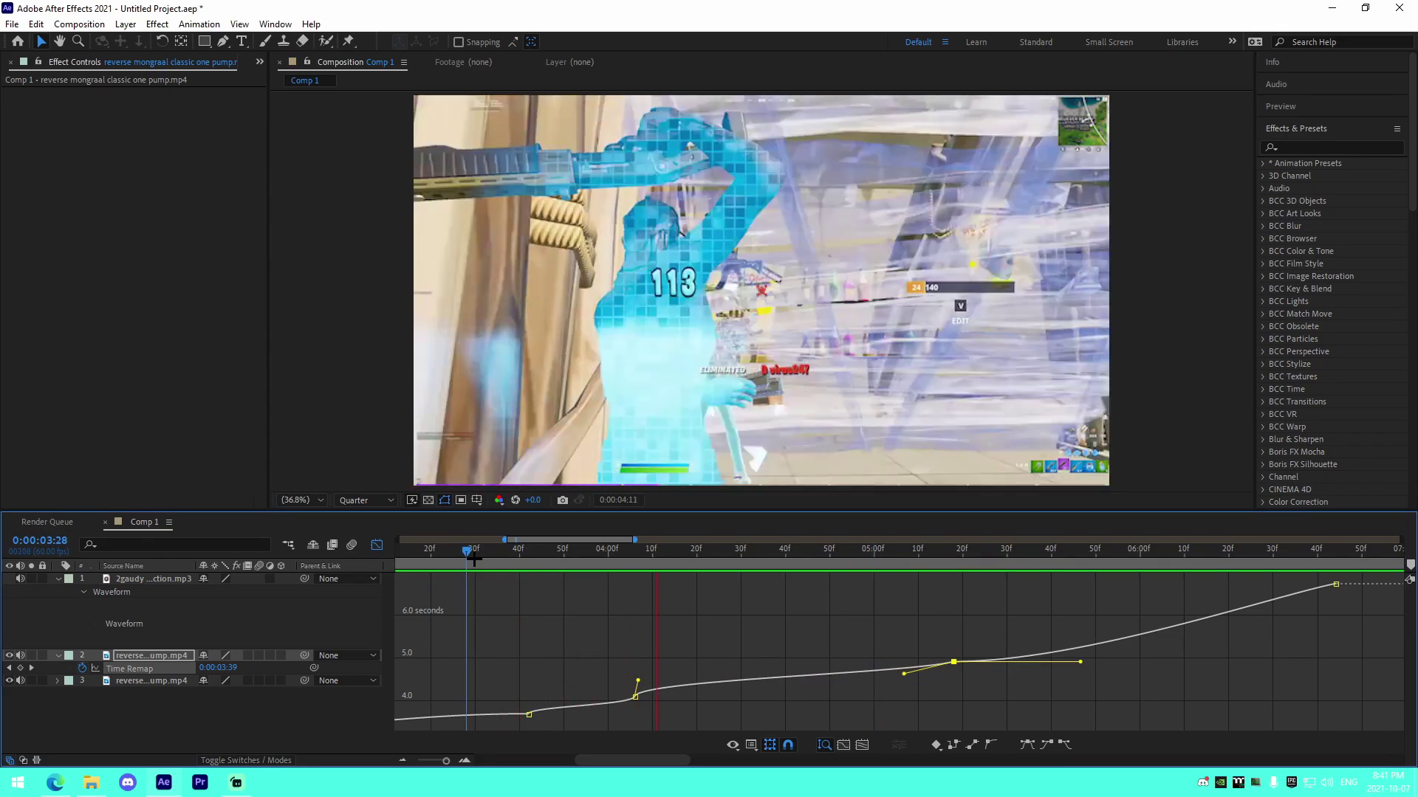
left_click(496, 560)
key("space")
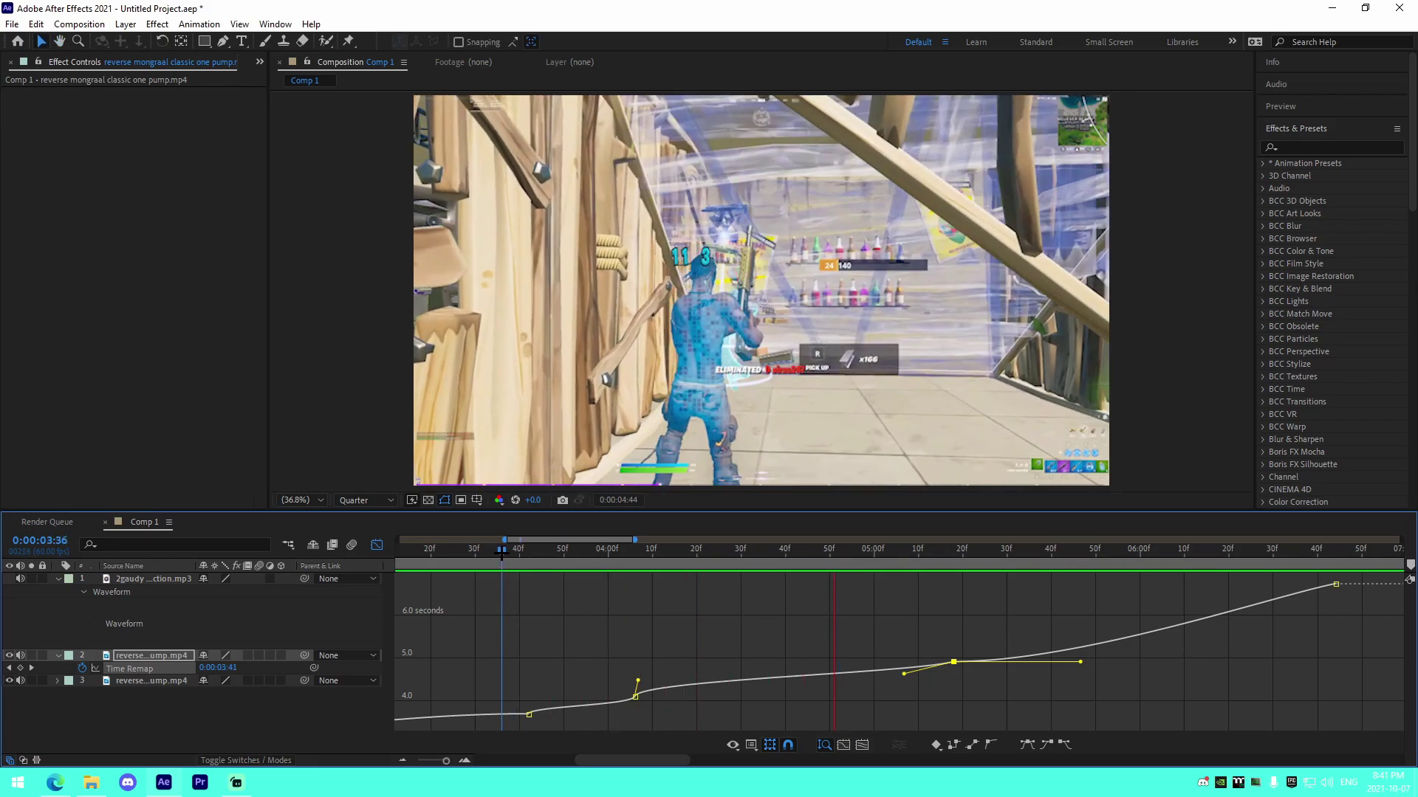
key("space")
left_click(501, 553)
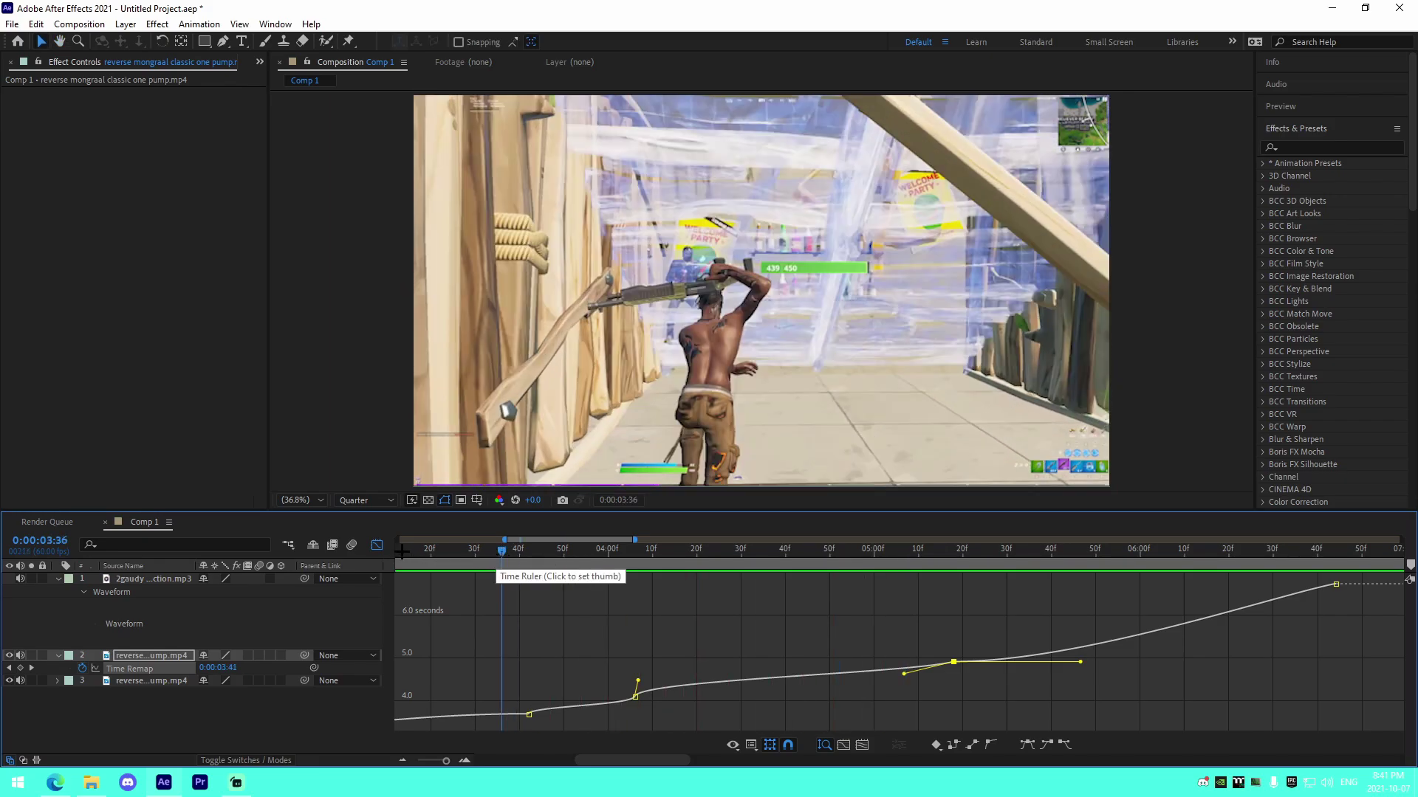
Step: Leave the Graph Editor, collapse the song's waveform, preview the ramp, and mute the audio of the time-remapped clip on layer 2
left_click(376, 545)
left_click(58, 580)
left_click(440, 550)
key("space")
key("space")
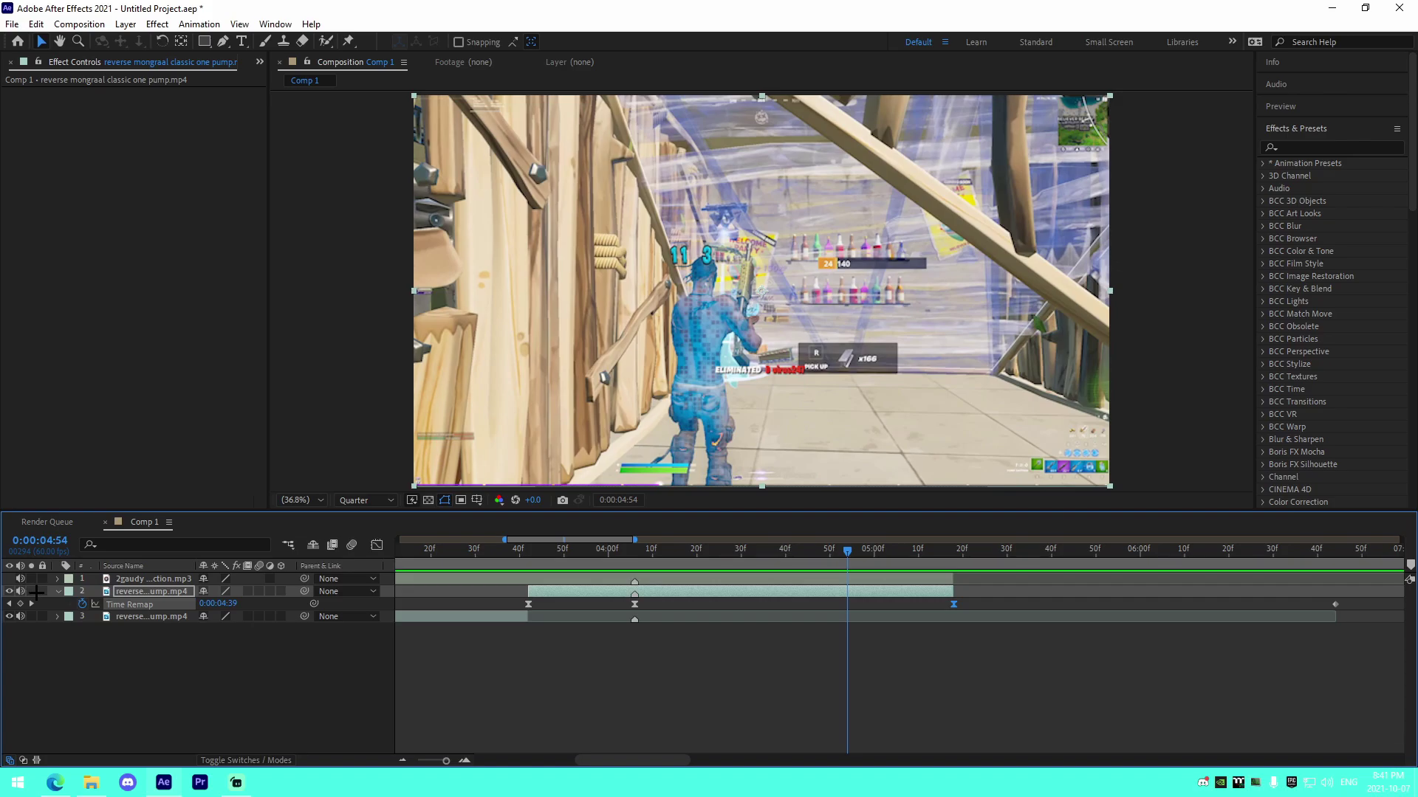
left_click(457, 561)
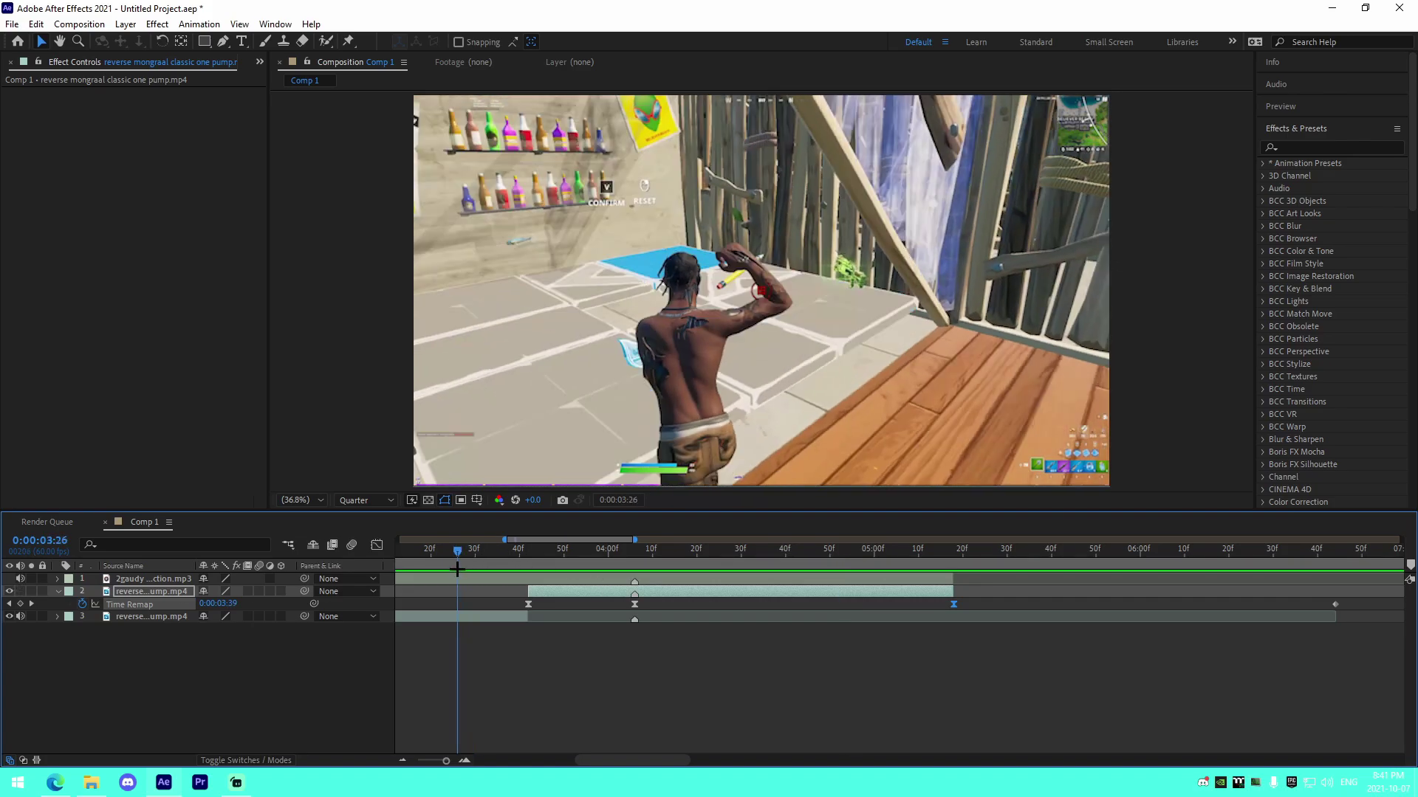
key("space")
key("space")
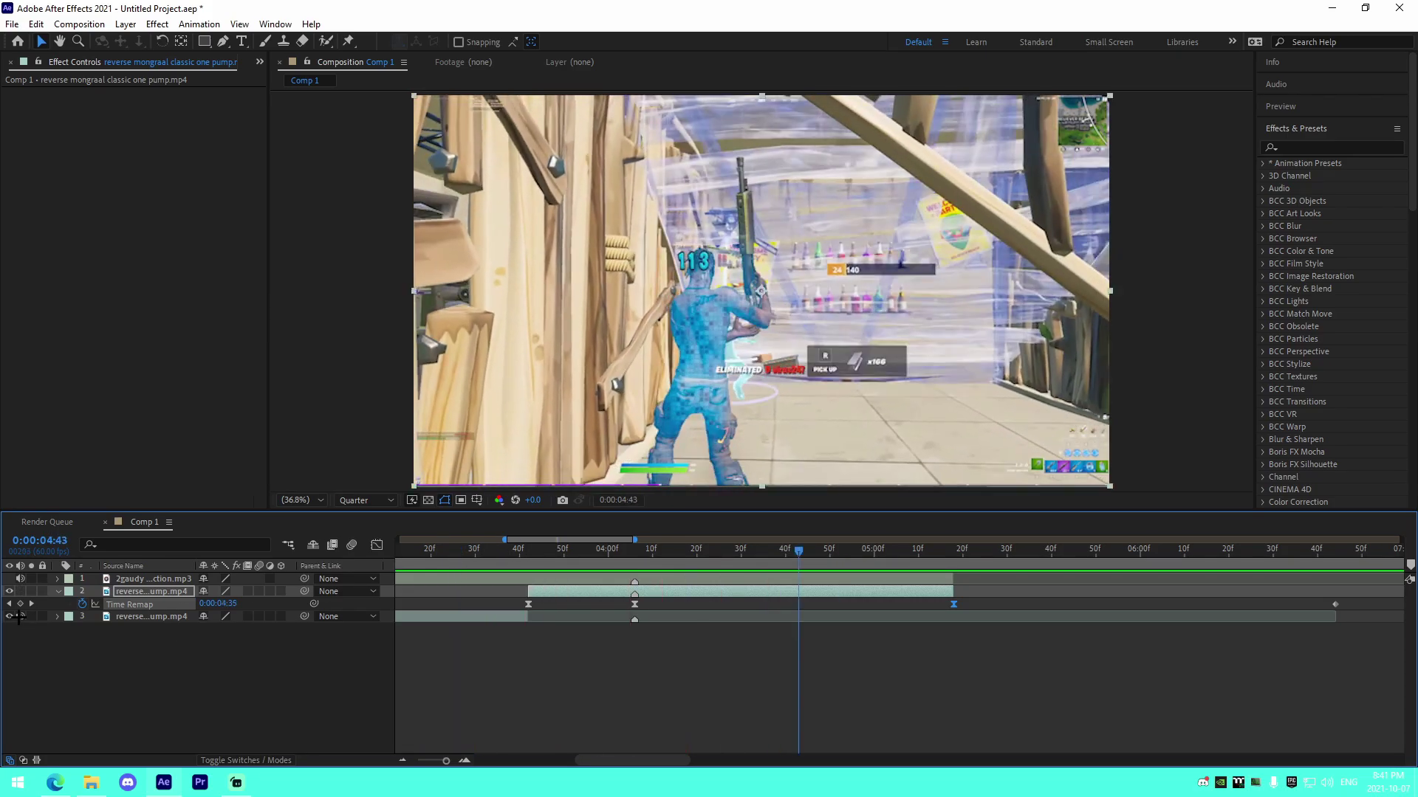
Step: Collapse the time-remapped layer's properties and extend the original clip on layer 3 to the end of the time-remapped clip
left_click_drag(479, 670, 567, 708)
left_click(403, 760)
left_click(403, 760)
left_click(56, 592)
left_click(601, 612)
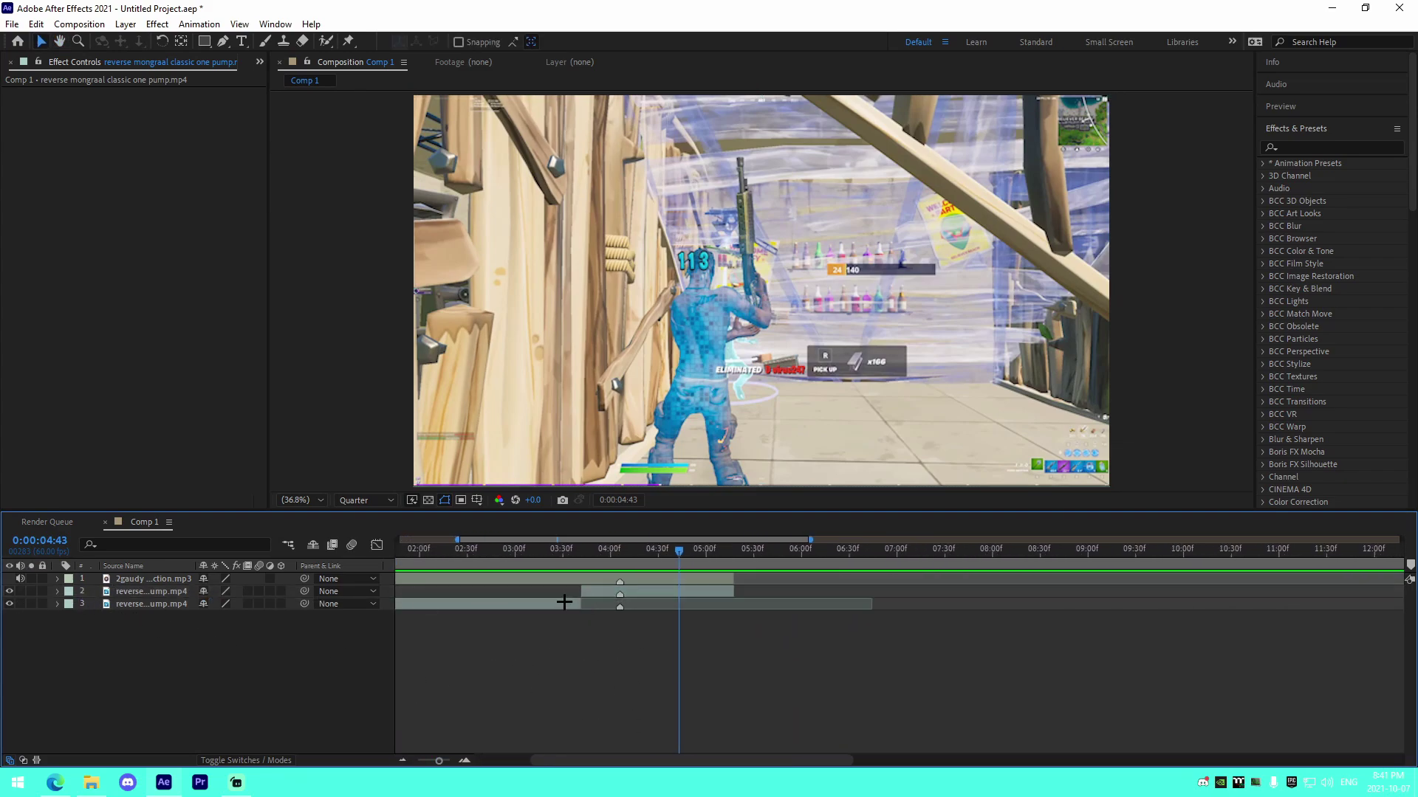
left_click(564, 604)
left_click_drag(582, 604, 734, 617)
left_click(728, 623)
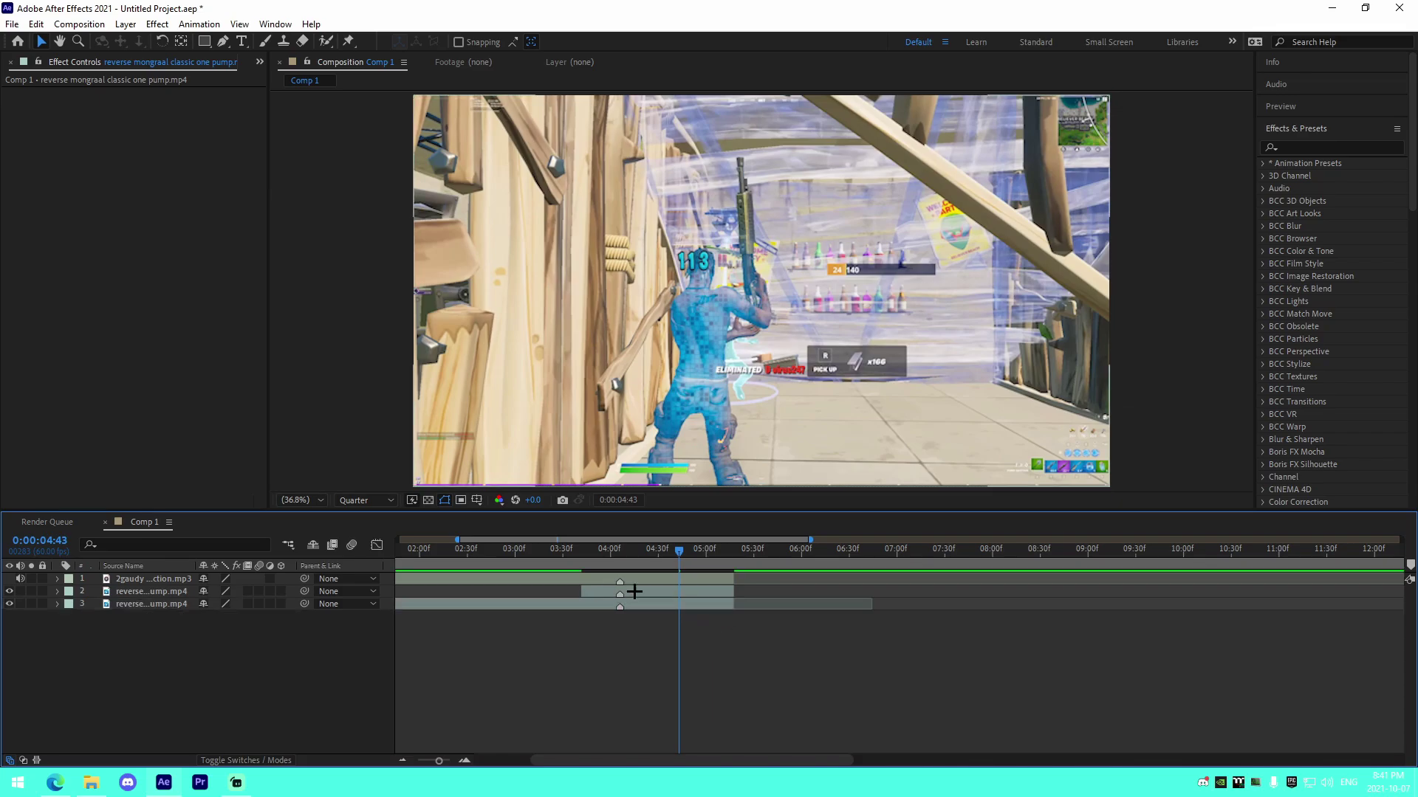
Step: Preview the edit leading into the time-remapped section
left_click_drag(604, 563, 582, 564)
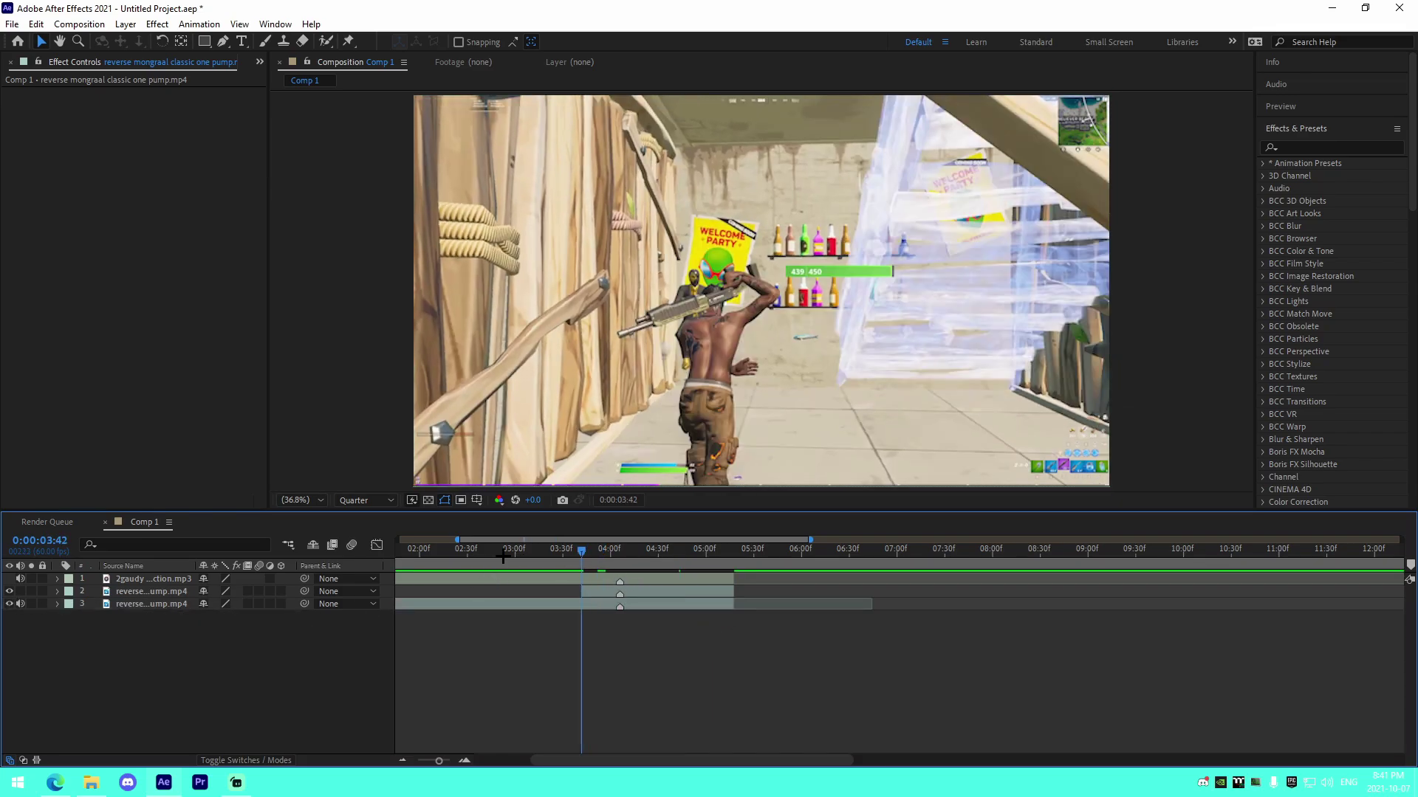
left_click(502, 551)
key("space")
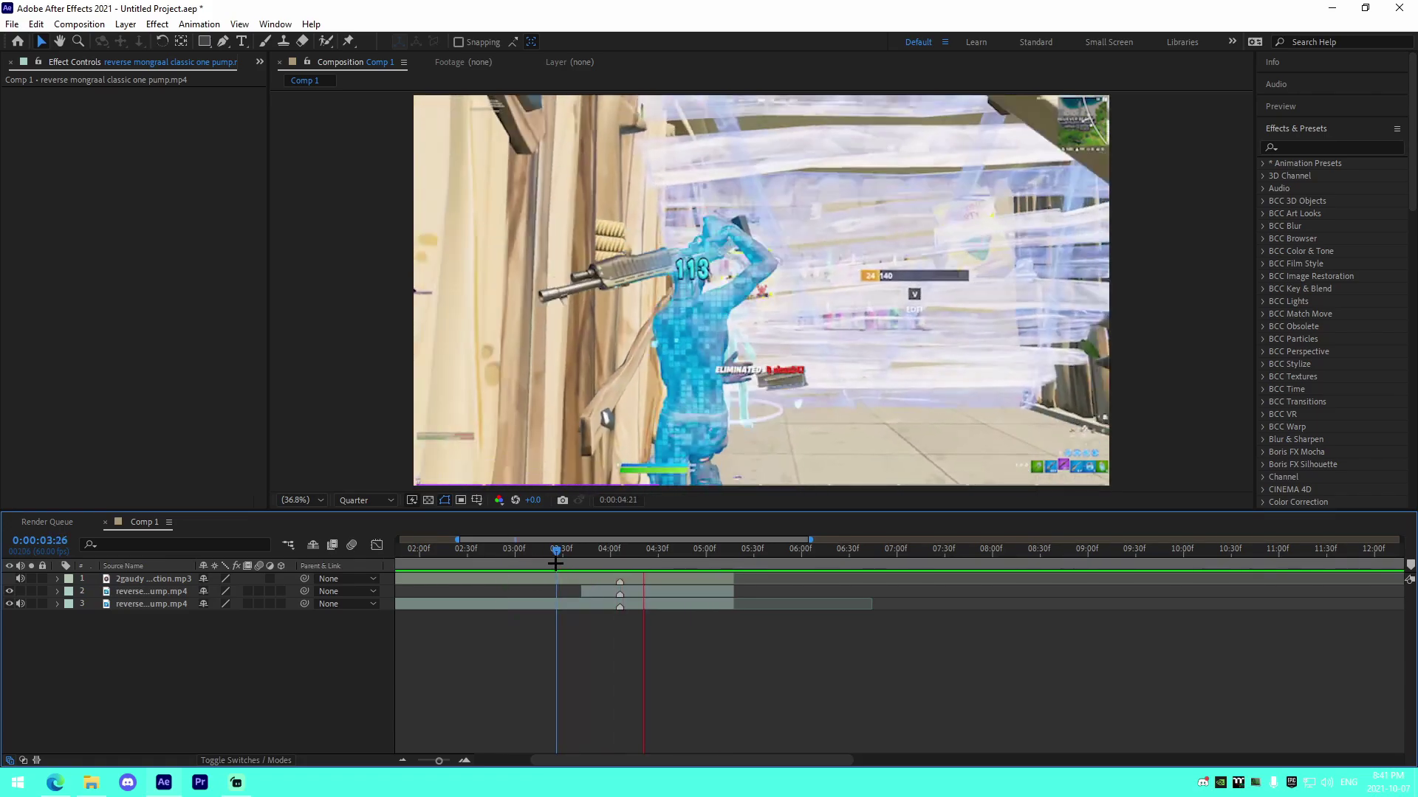
Step: Add an adjustment layer above the time-remapped clip, split it at 0:00:04:06 and delete the part before that point
left_click_drag(560, 563, 621, 563)
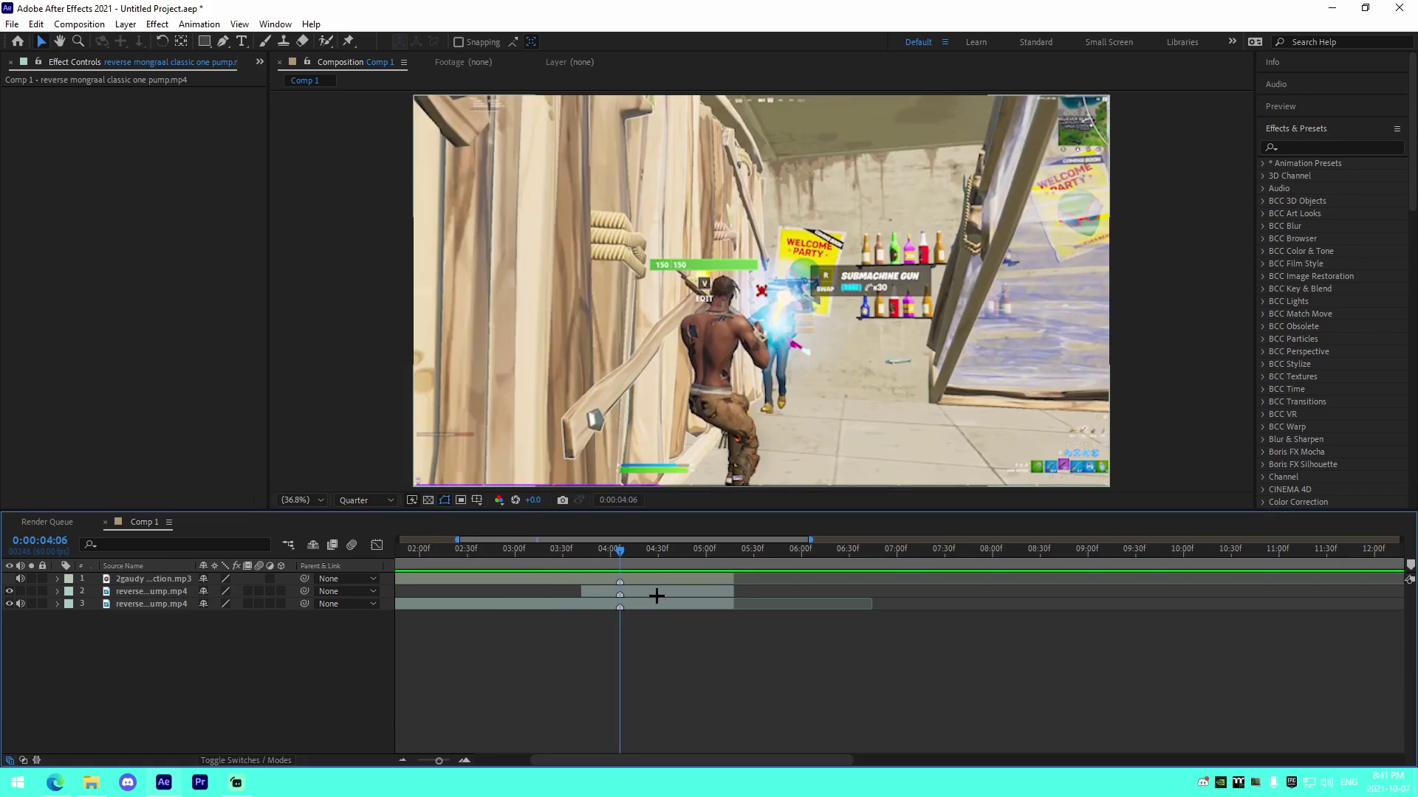
left_click(653, 591)
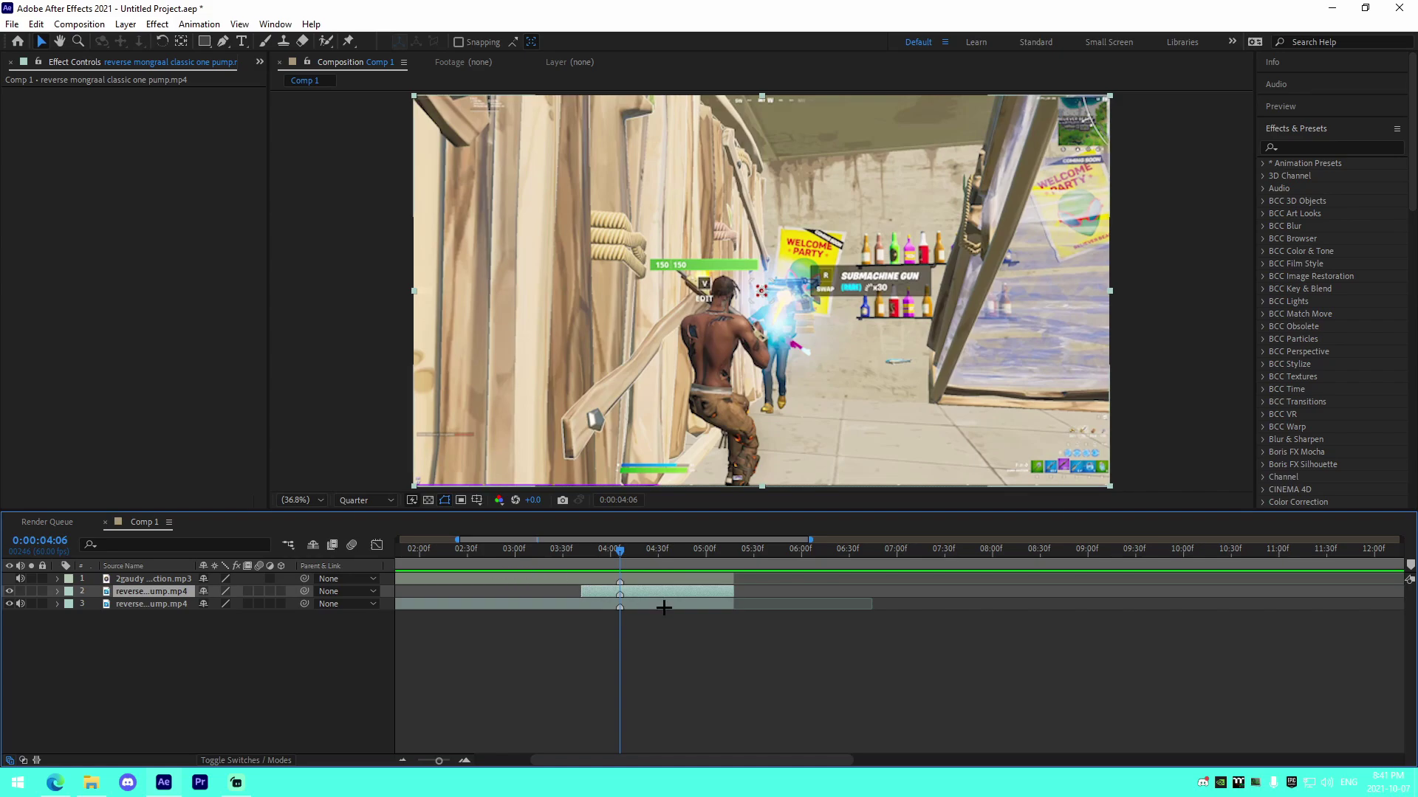
key("ctrl+alt+y")
key("ctrl+shift+d")
left_click(610, 606)
key("Delete")
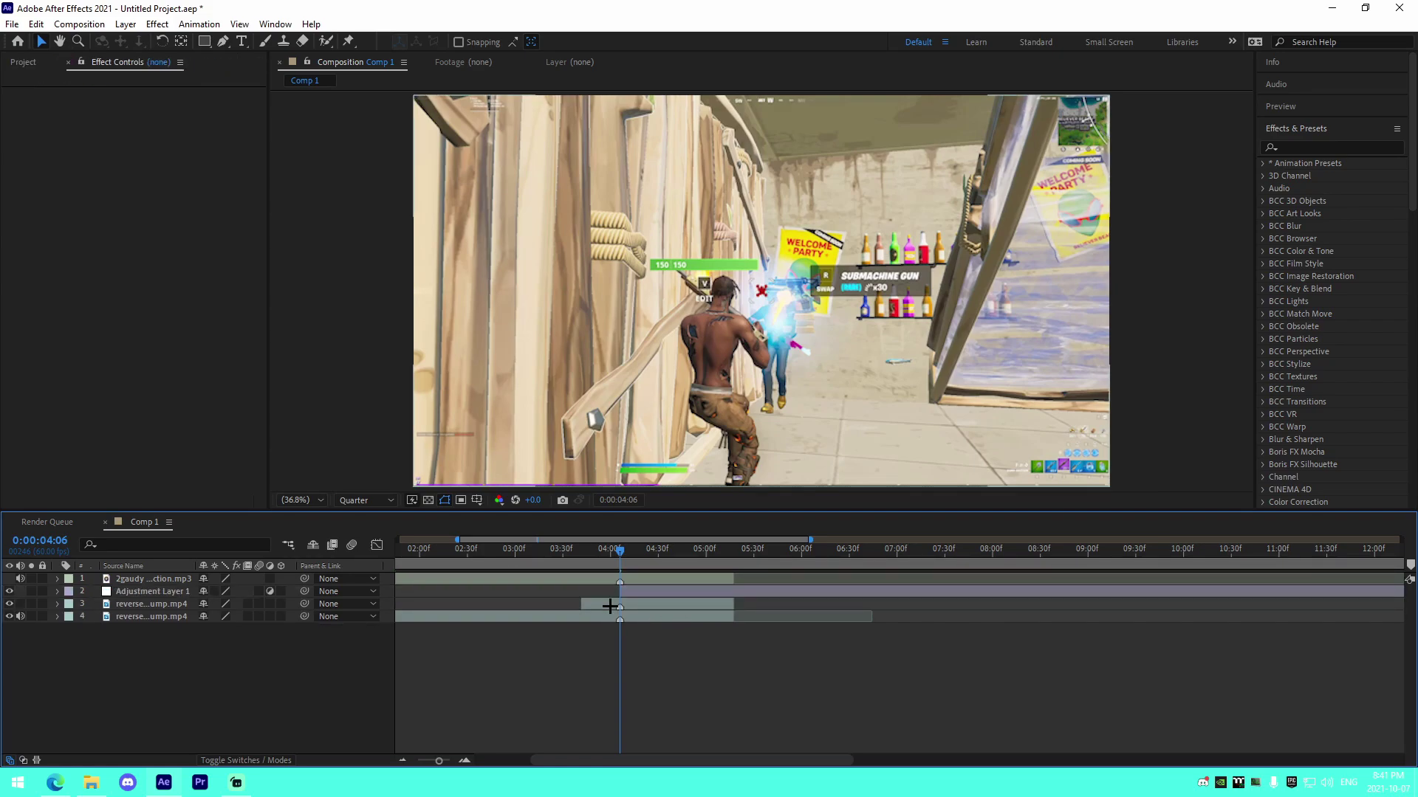
Step: Split the adjustment layer at 0:00:05:17 and delete the part after it
left_click(730, 550)
left_click_drag(730, 550, 733, 551)
left_click(736, 583)
left_click(740, 590)
key("ctrl+shift+d")
key("Delete")
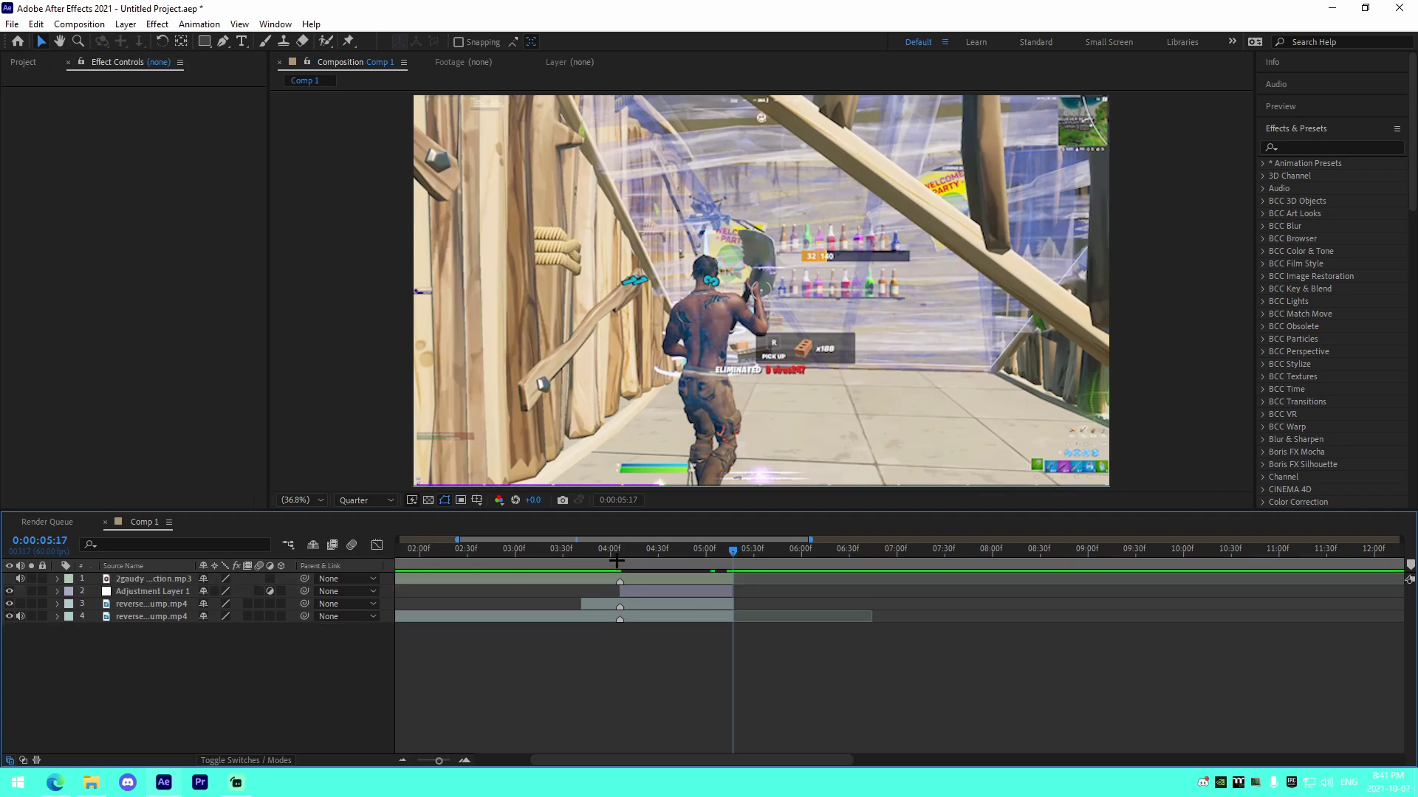
Step: Apply the recent animation preset JoshyyEssentialImpact to Adjustment Layer 1 at 0:00:04:06
left_click(619, 554)
left_click(638, 588)
left_click(182, 24)
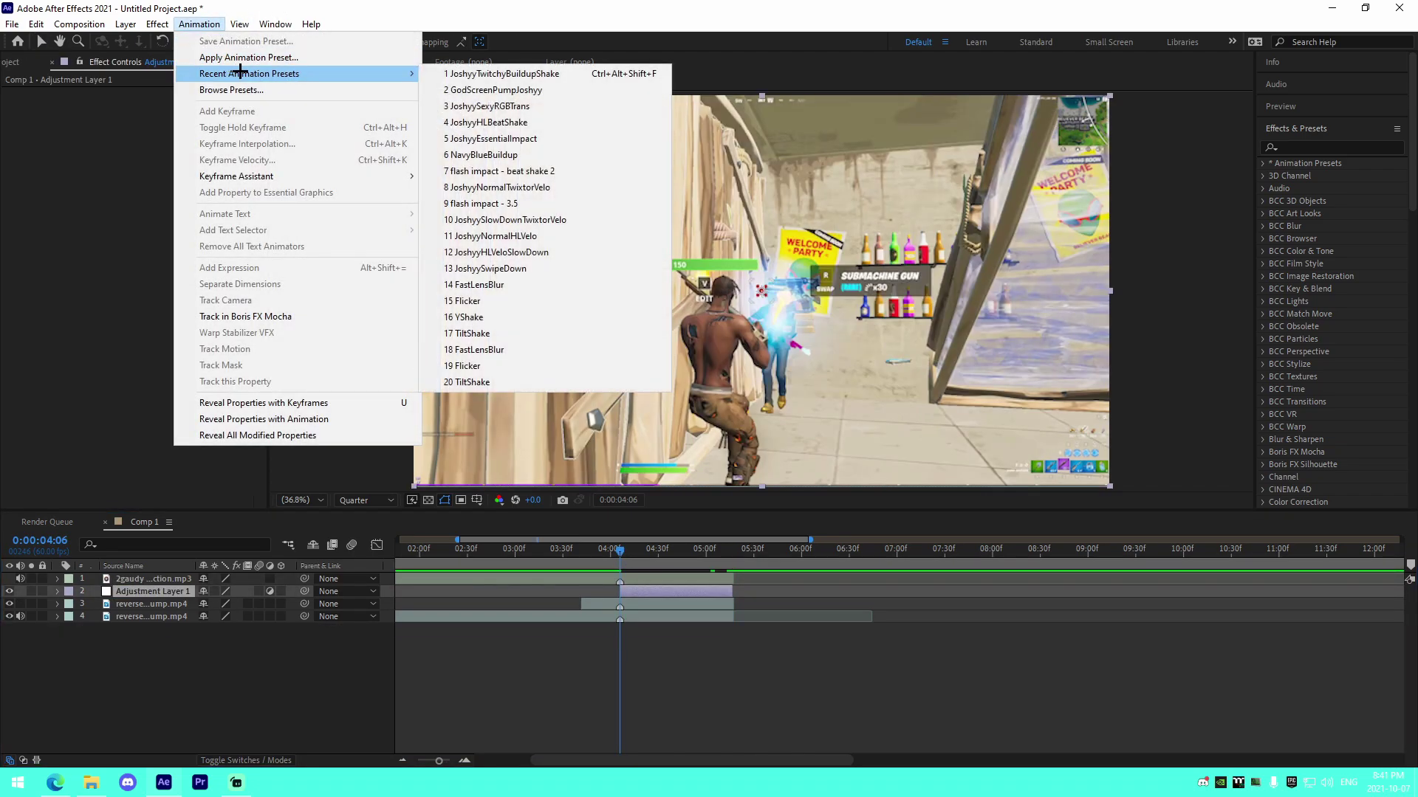
mouse_move(403, 76)
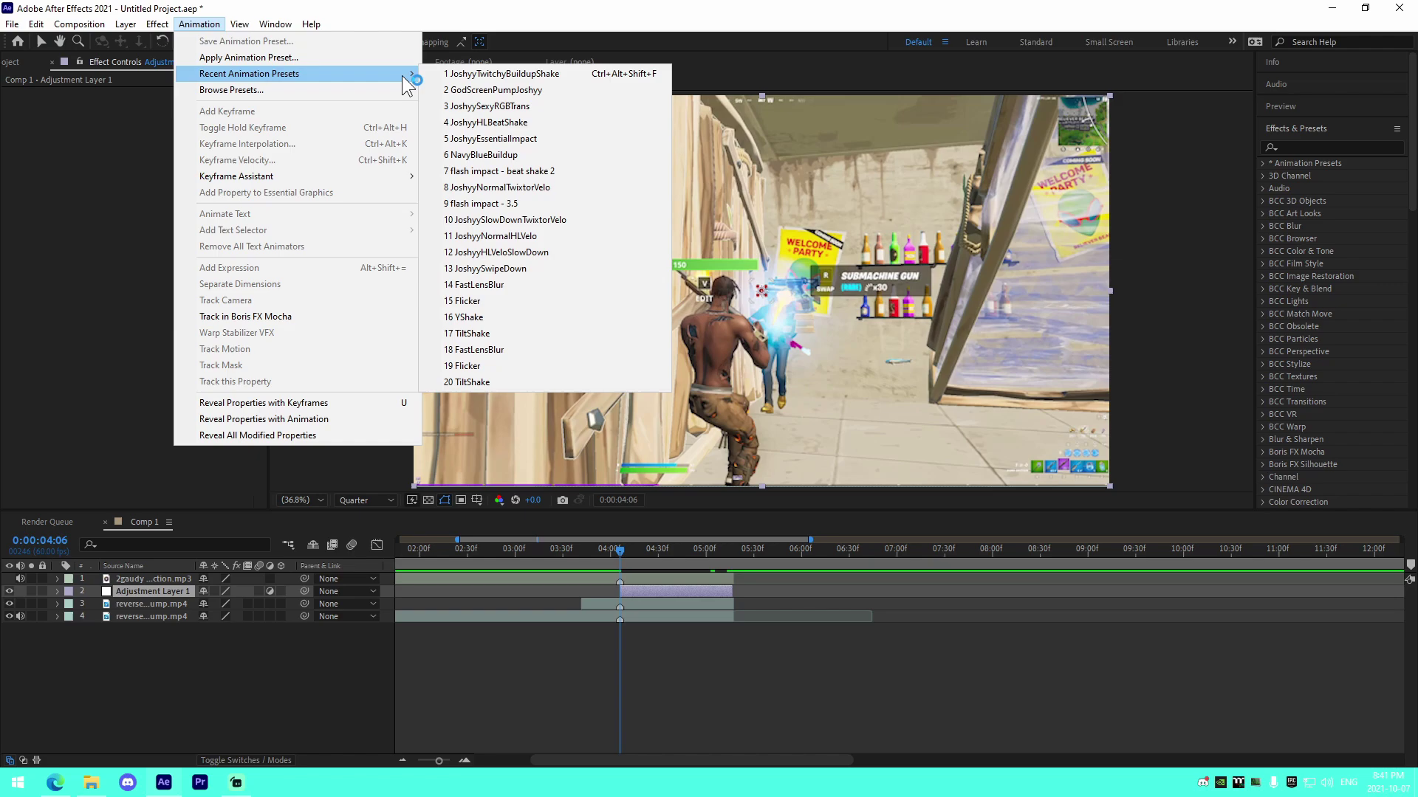
left_click(509, 139)
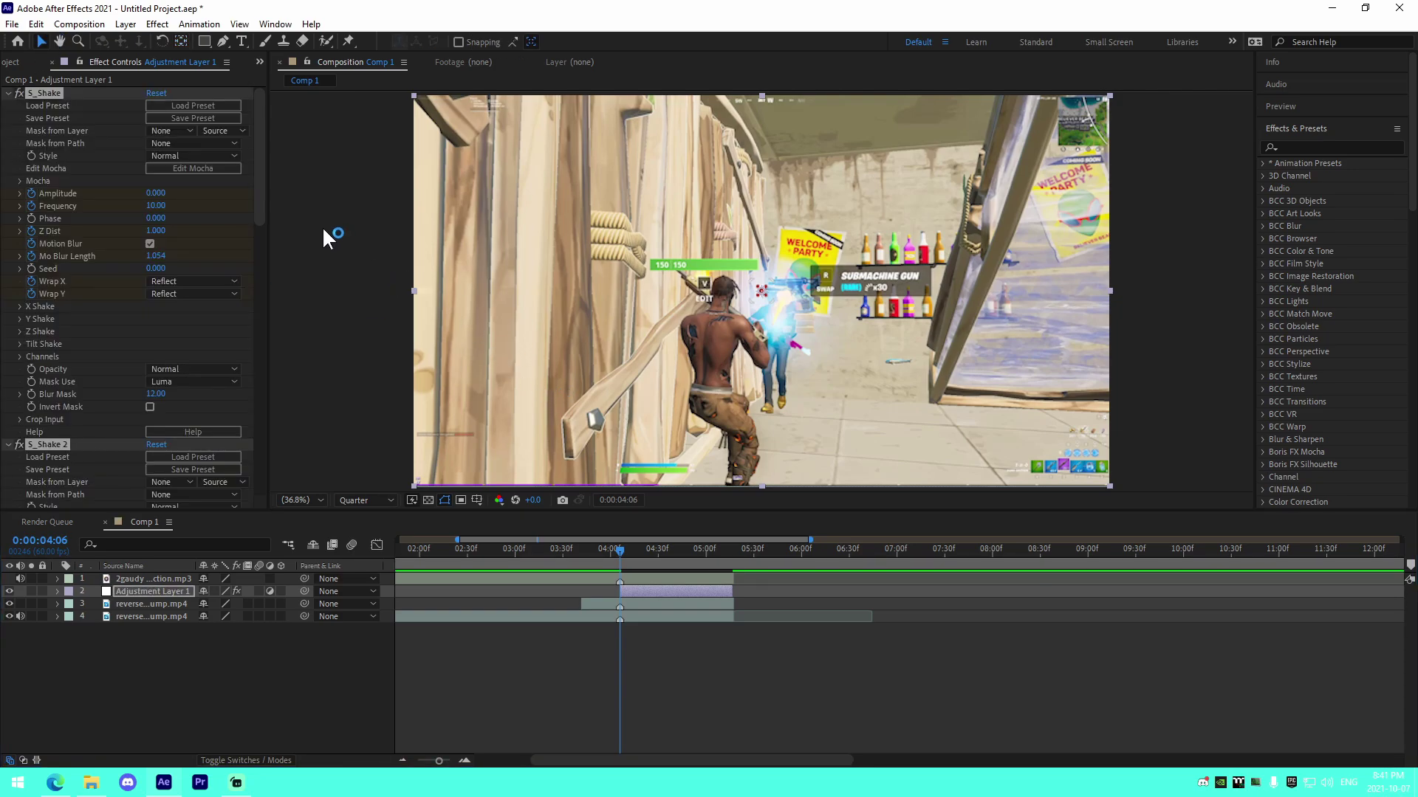
Step: Reveal the preset's keyframes, extend the adjustment layer's start back to the first keyframes at 0:00:04:05, and preview from 0:00:03:50
key("u")
left_click_drag(540, 596, 871, 789)
left_click(464, 761)
scroll(615, 598, "up", 4)
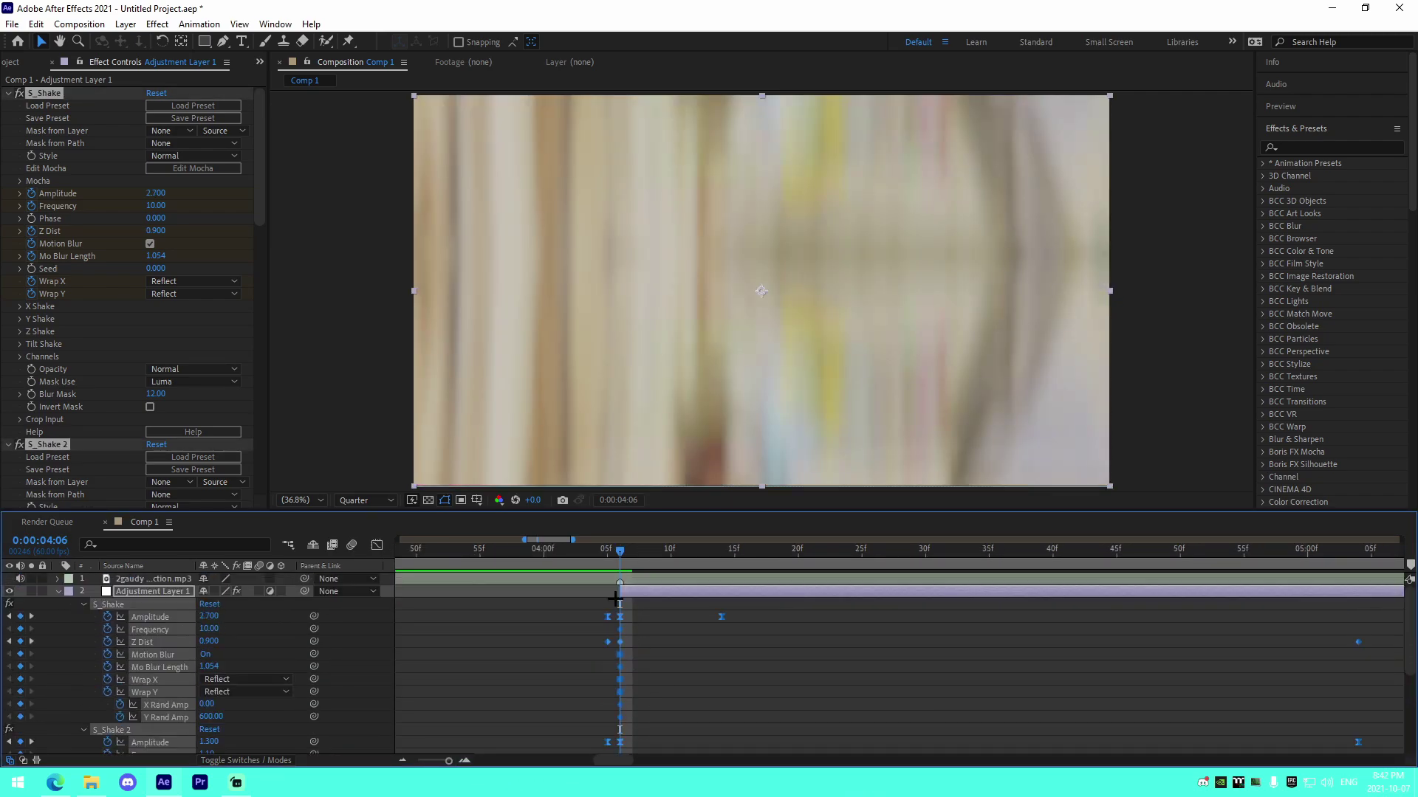
left_click_drag(619, 593, 607, 593)
left_click(601, 593)
left_click(441, 553)
key("space")
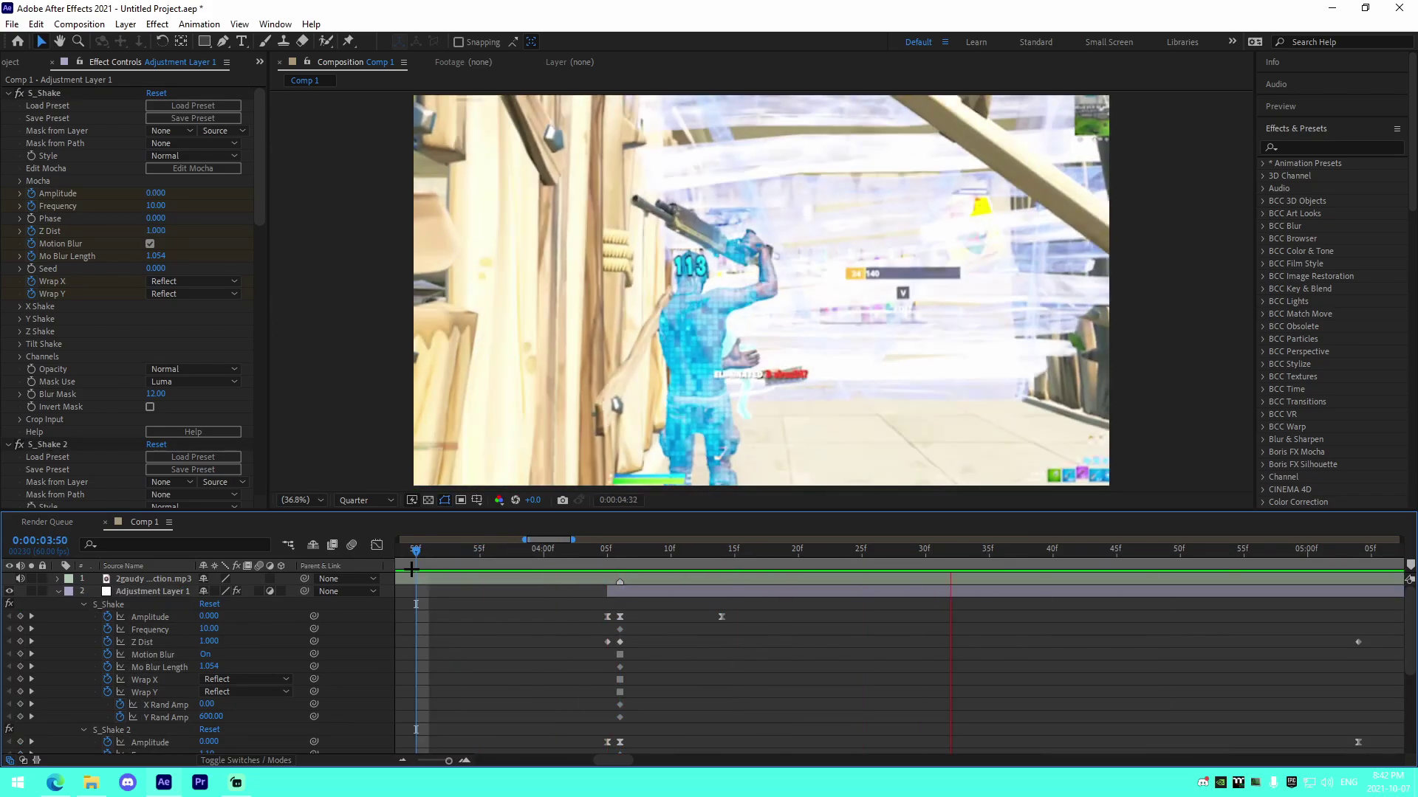
Step: Collapse the adjustment layer's properties and enable frame blending for the composition and both gameplay clip layers
left_click(58, 592)
left_click(403, 761)
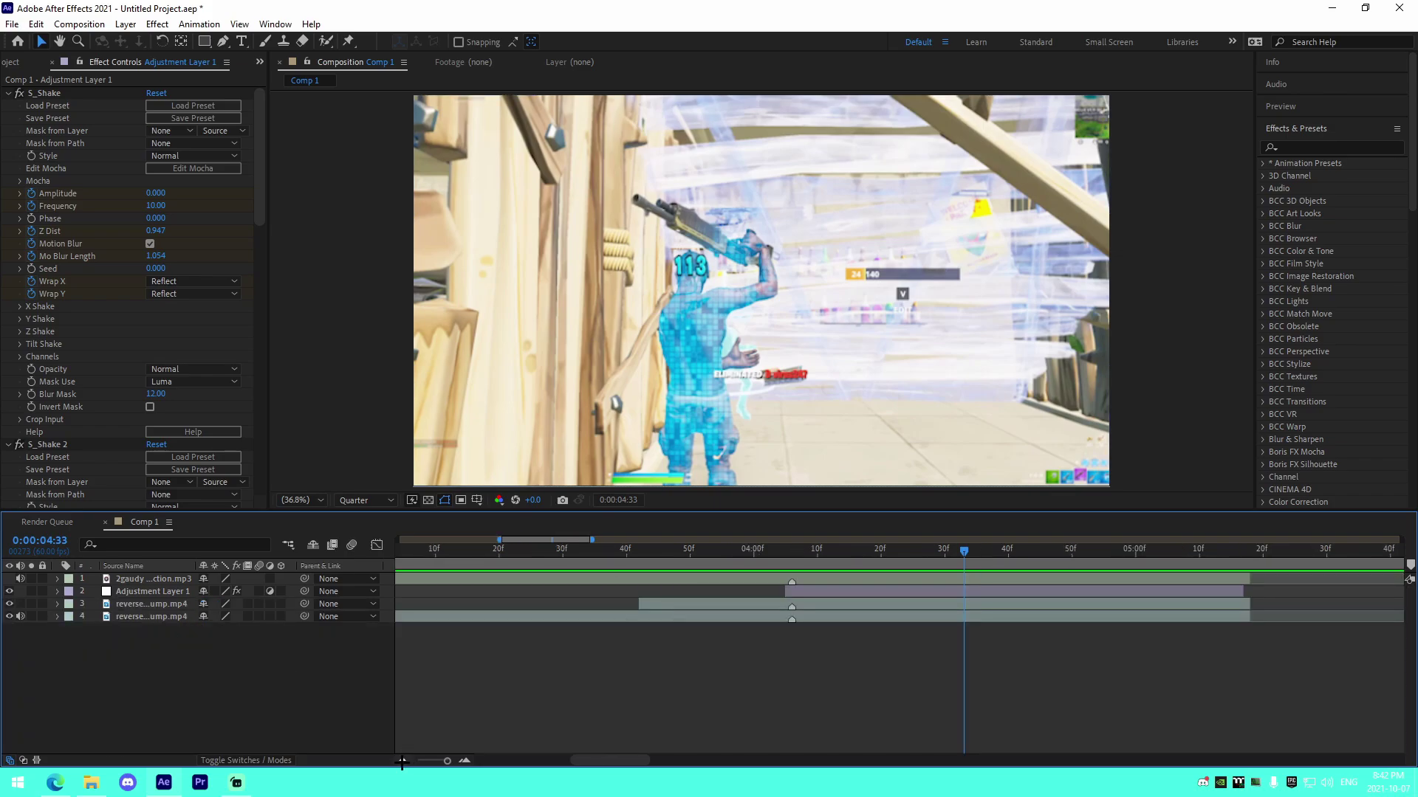
left_click(402, 760)
left_click(831, 602)
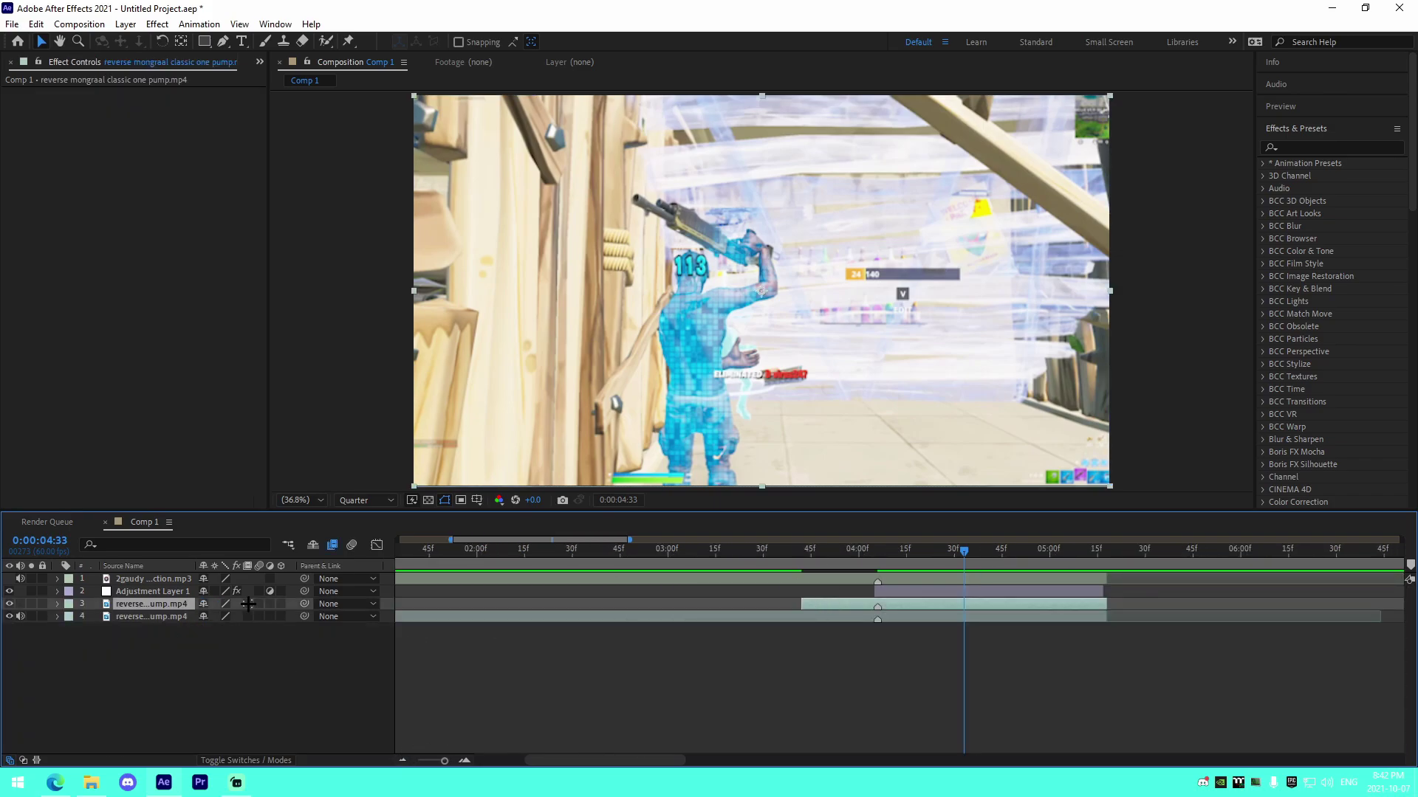
left_click(721, 649)
left_click(559, 553)
key("space")
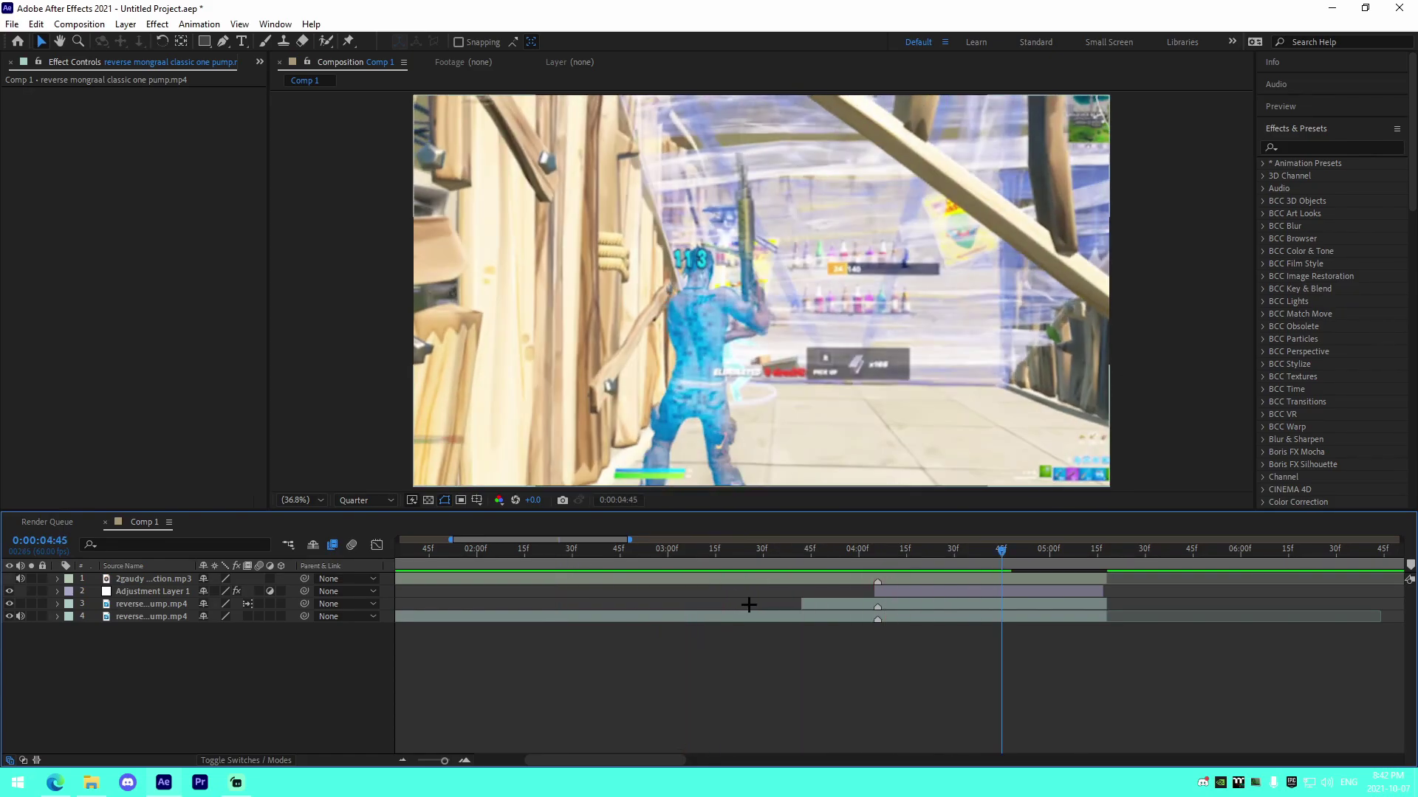
left_click(748, 616)
left_click(245, 616)
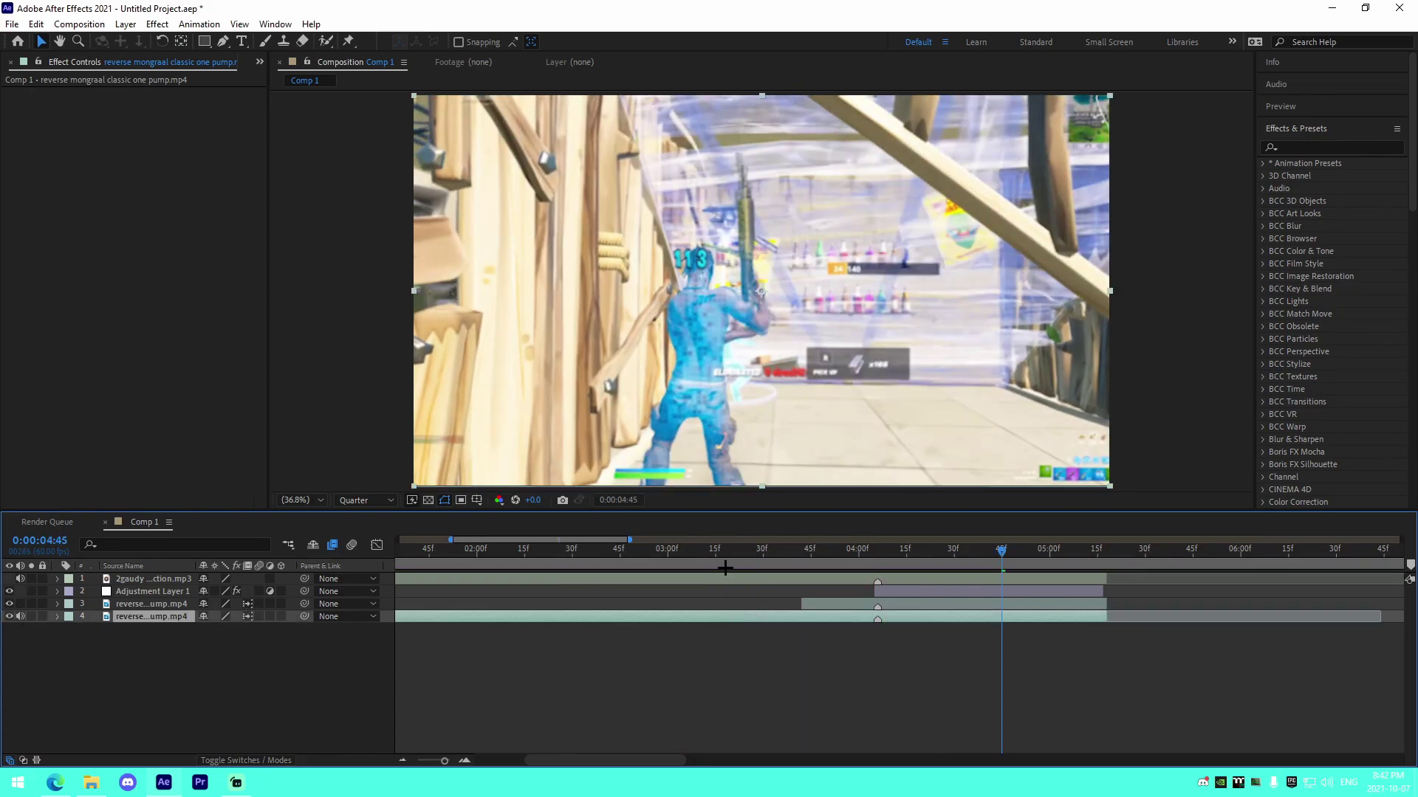
Step: Preview the frame-blended edit from 0:00:02:45 and again from 0:00:02:47
left_click(619, 563)
key("space")
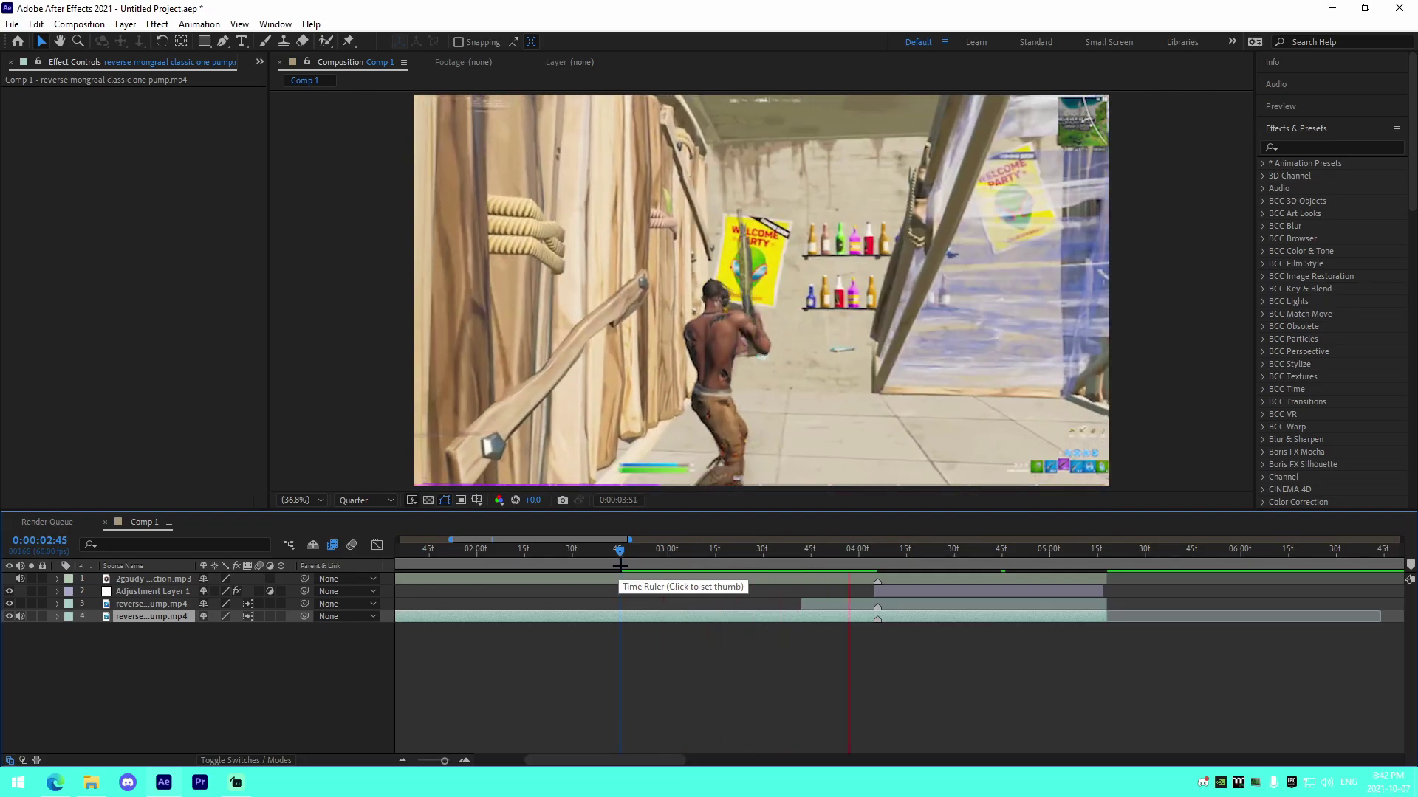
left_click(626, 564)
key("space")
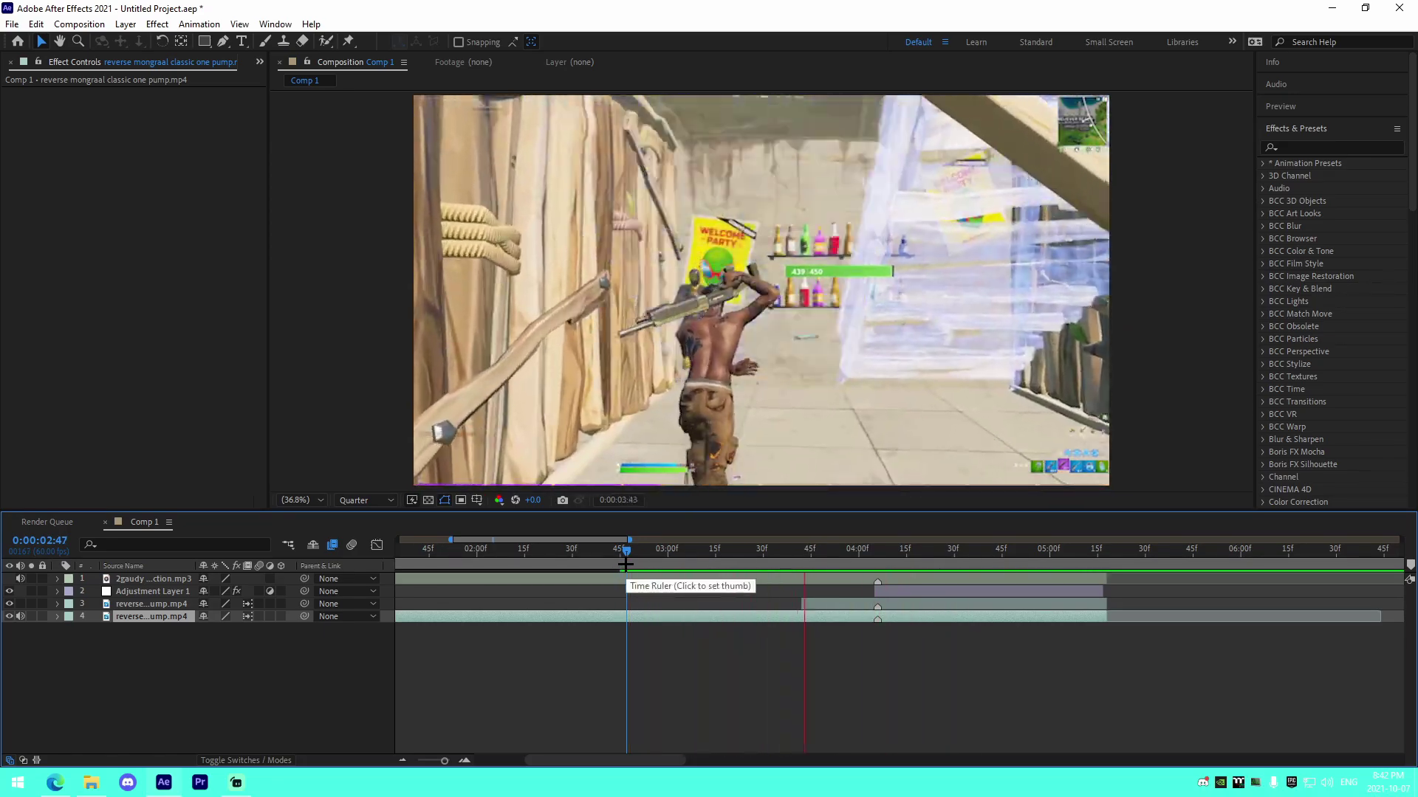
Step: Add a second adjustment layer above the time-remapped clip and trim it to run from 0:00:03:42 to 0:00:04:06
left_click(816, 604)
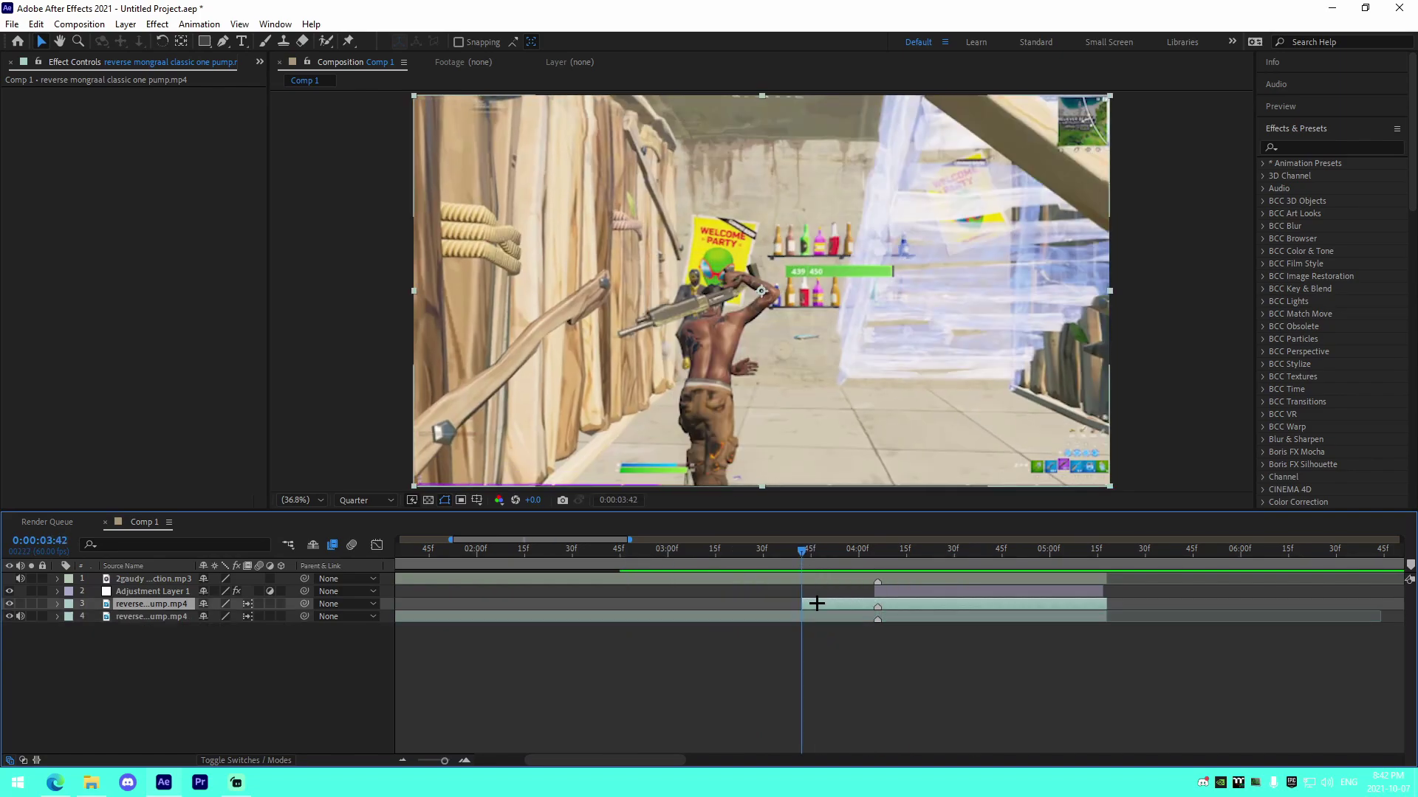
key("ctrl+alt+y")
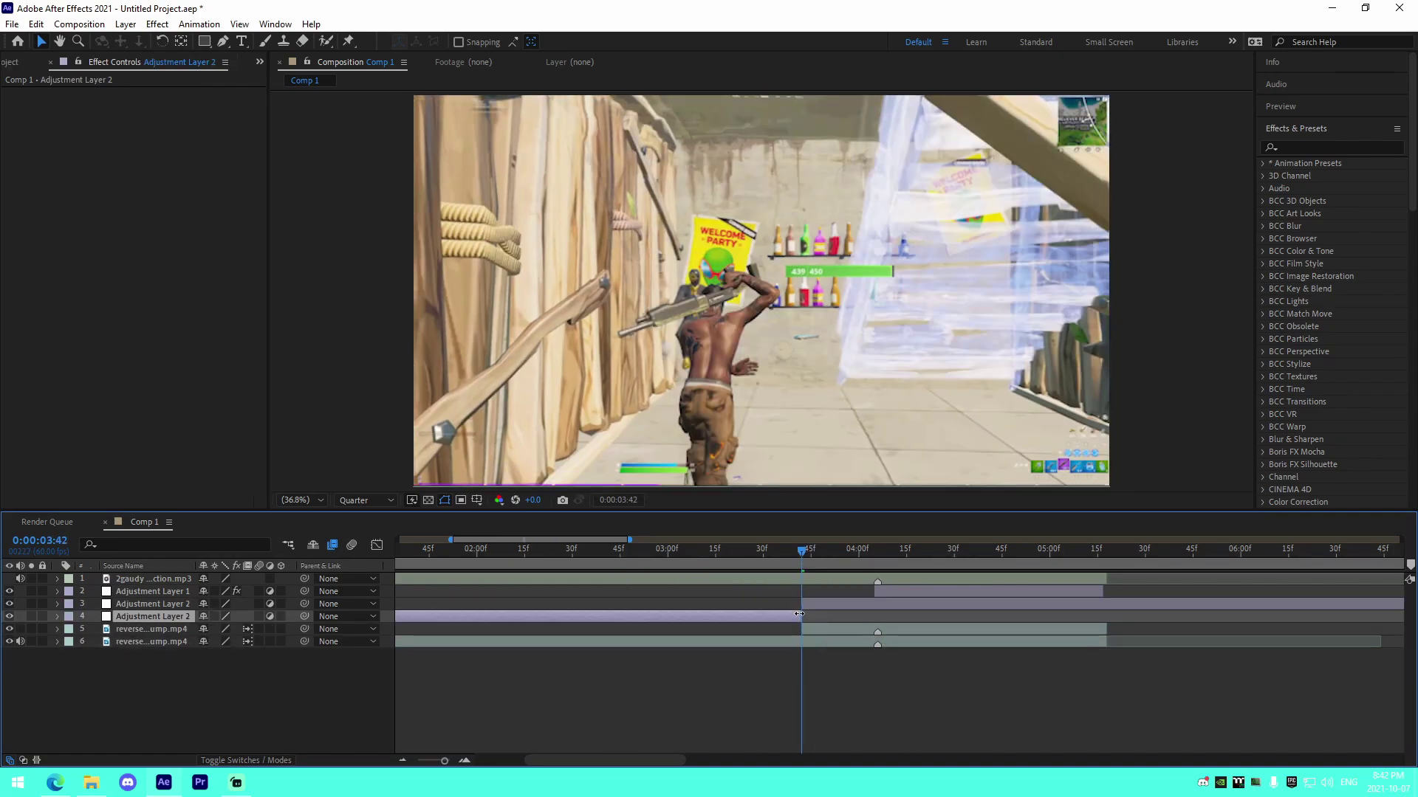
left_click(878, 551)
left_click(886, 601)
key("ctrl+shift+d")
key("Delete")
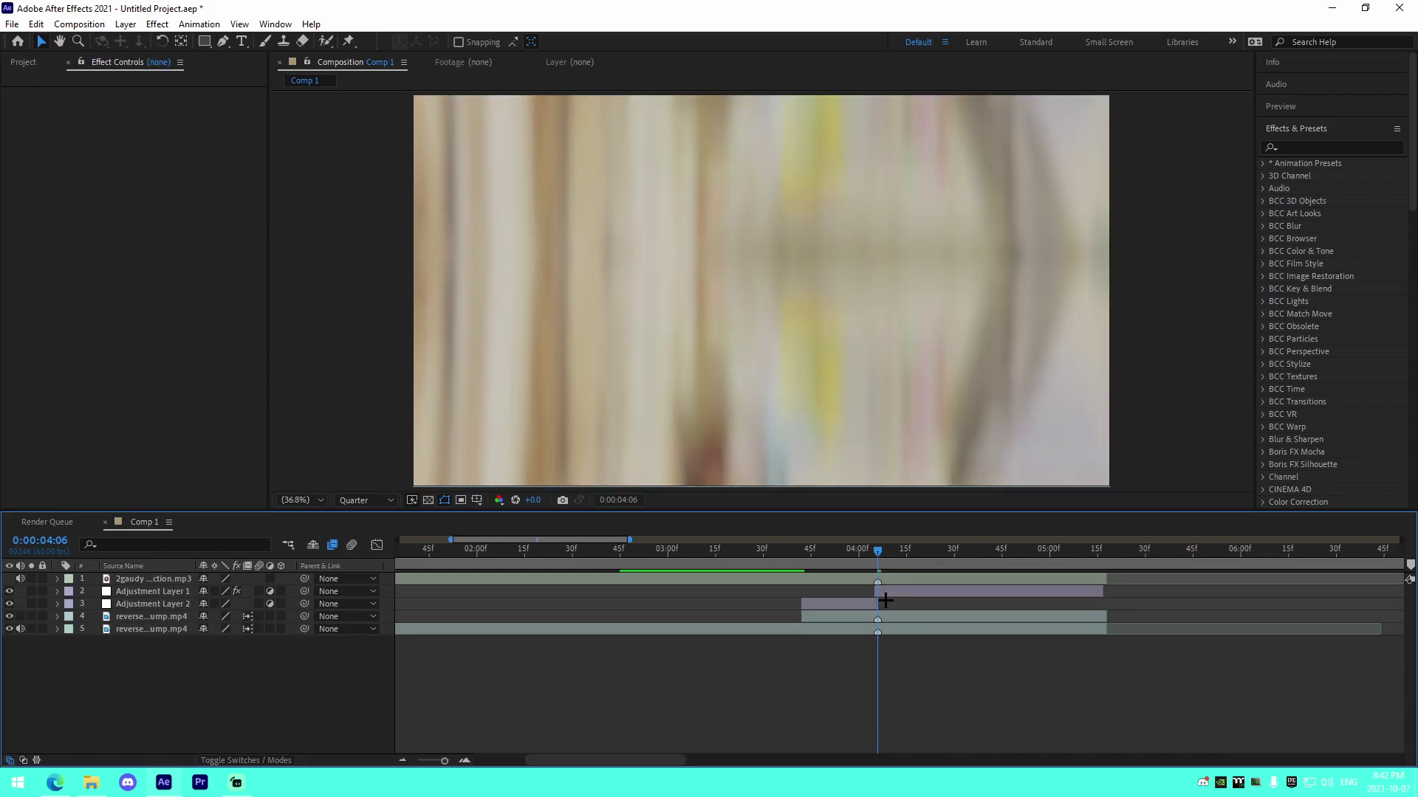
Step: Apply the uni.VHS effect to Adjustment Layer 2 from 0:00:03:42 and load its SVHS_Studio preset
left_click(802, 555)
left_click(817, 604)
left_click_drag(848, 555, 806, 577)
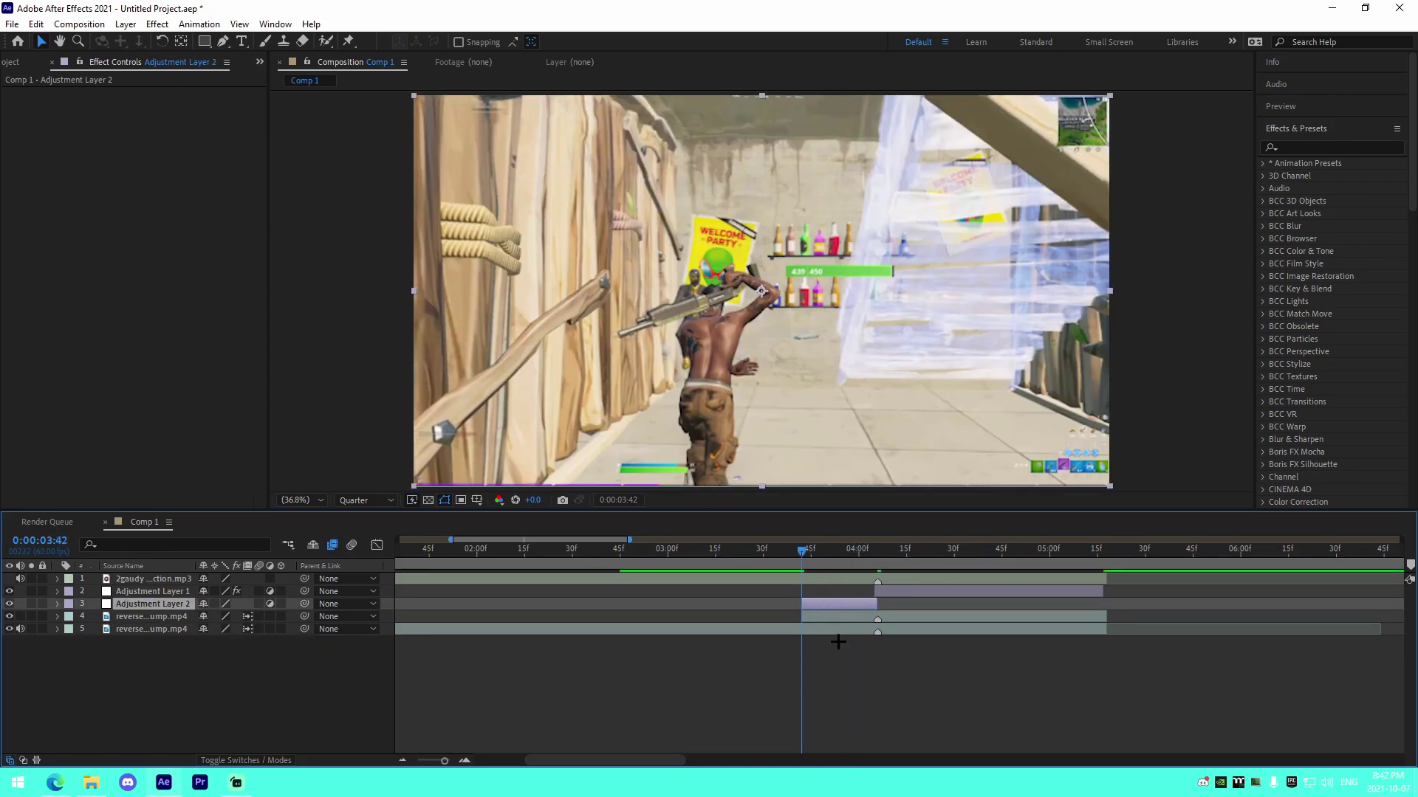
key("ctrl+space")
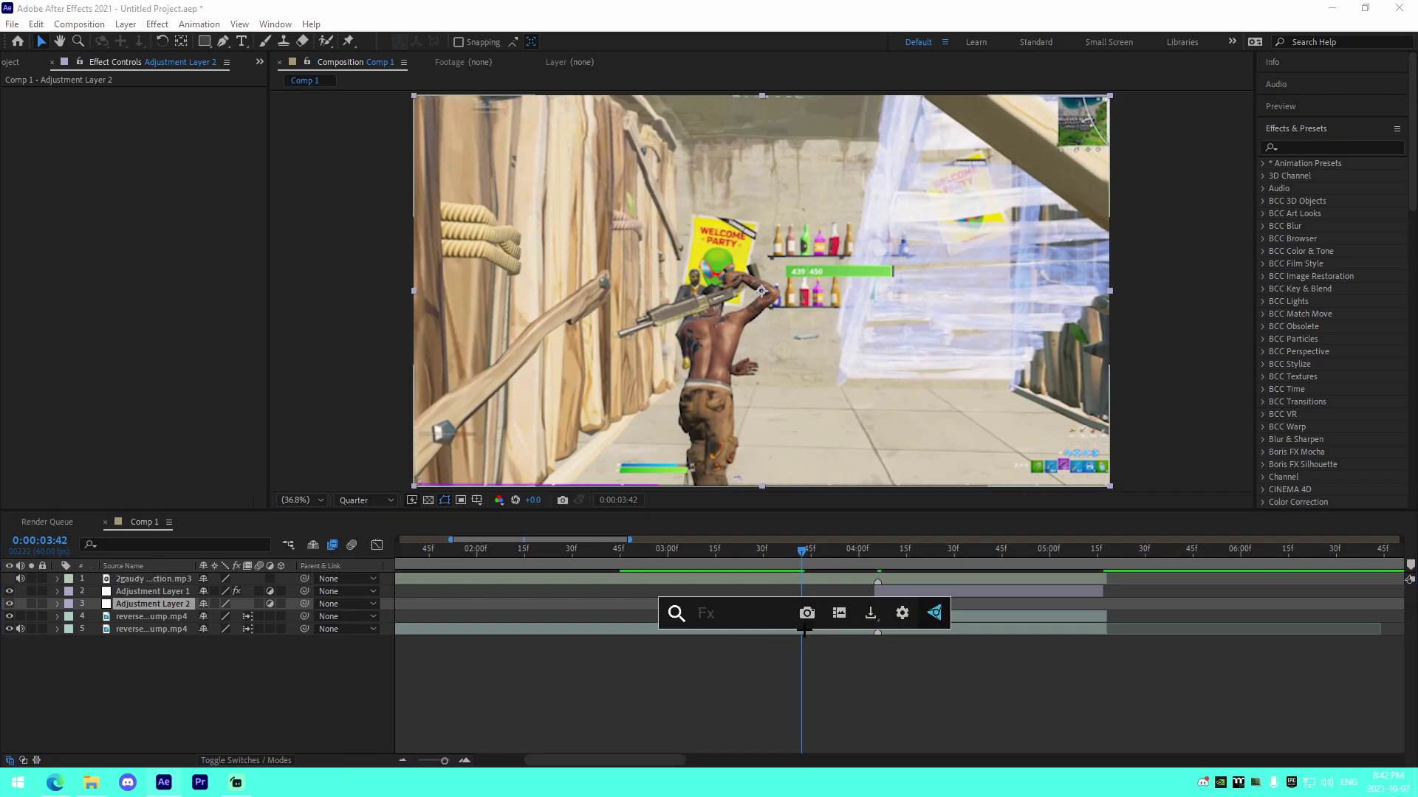
type("vhs")
left_click(804, 620)
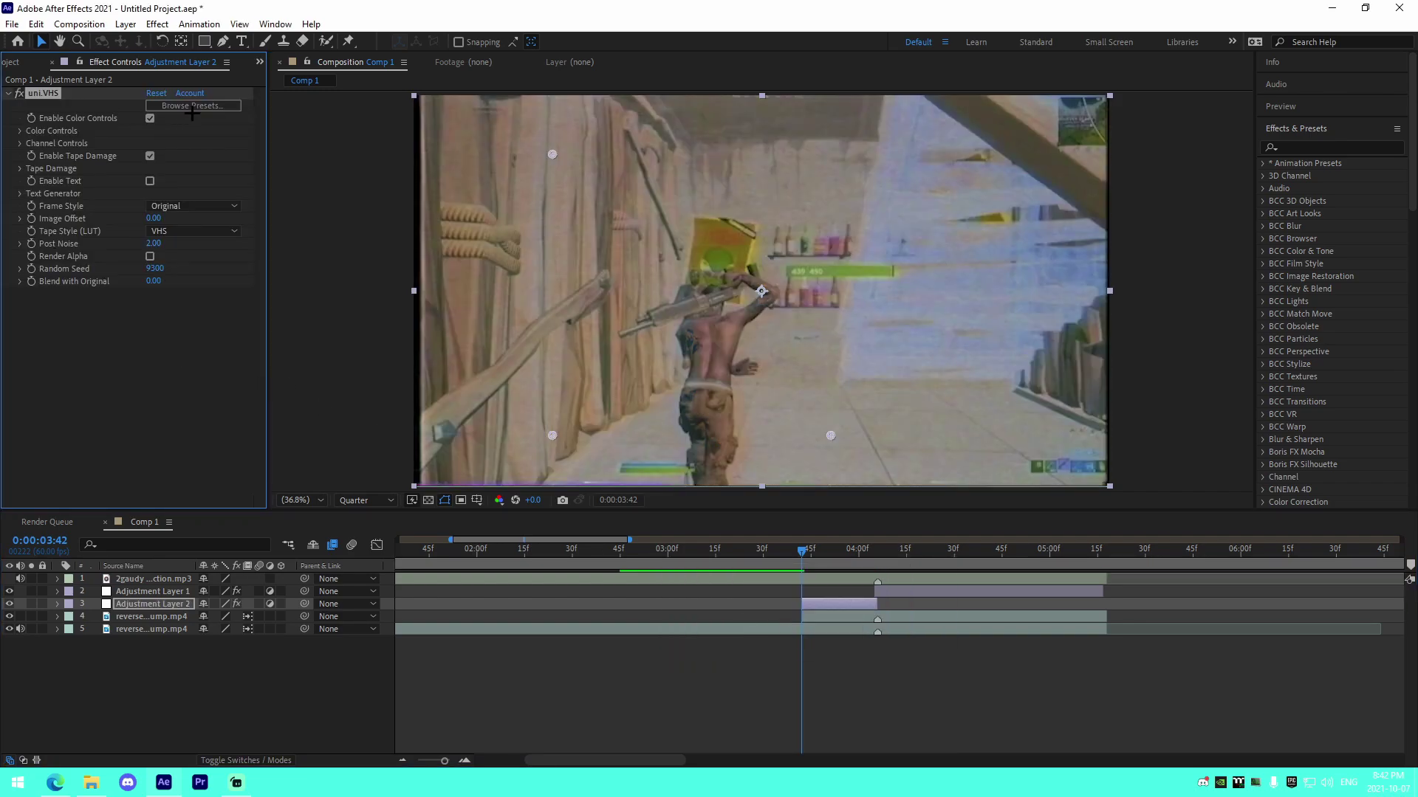
left_click(192, 105)
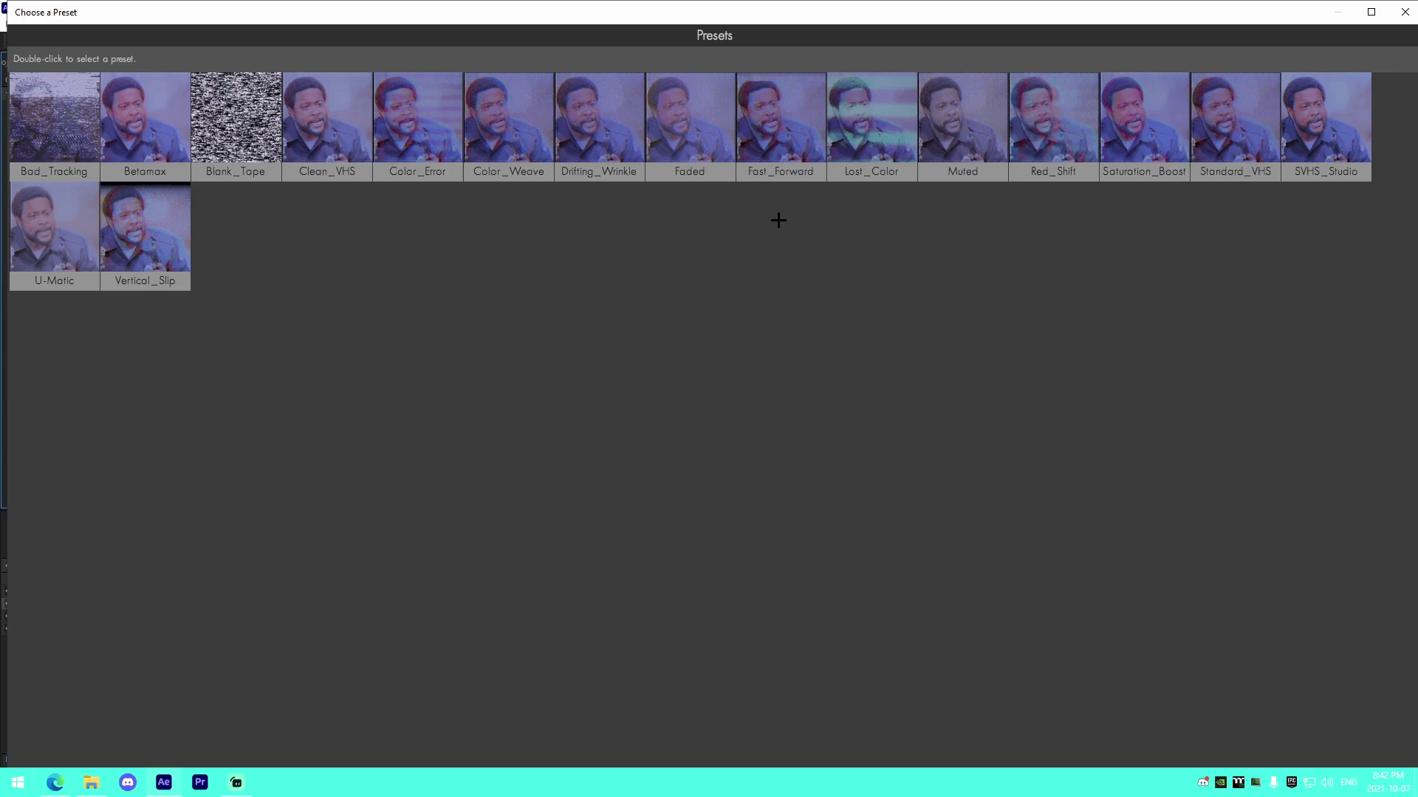
double_click(1325, 122)
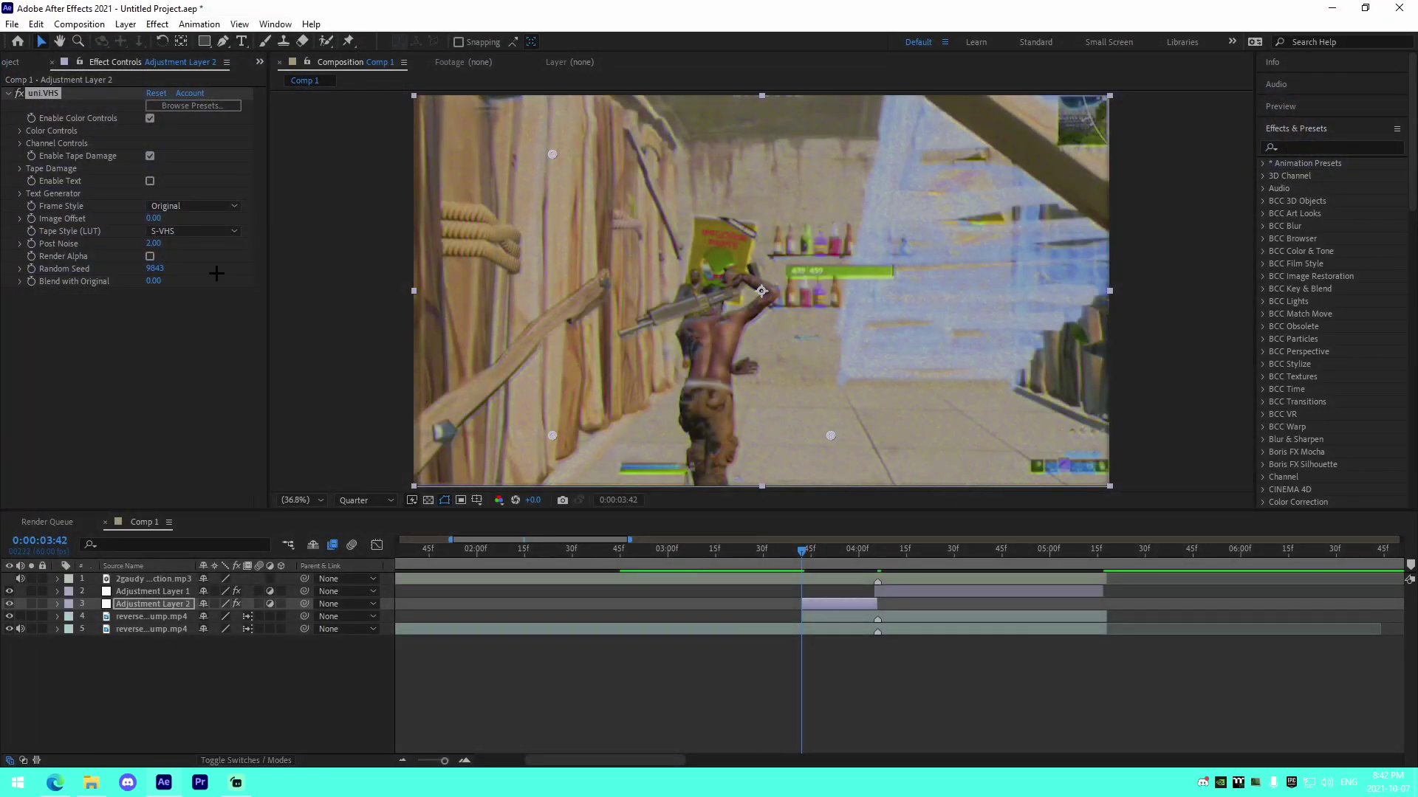
Step: Keyframe the VHS effect's Blend with Original at 100 on 0:00:03:42 and at 40 on 0:00:03:52
left_click(29, 282)
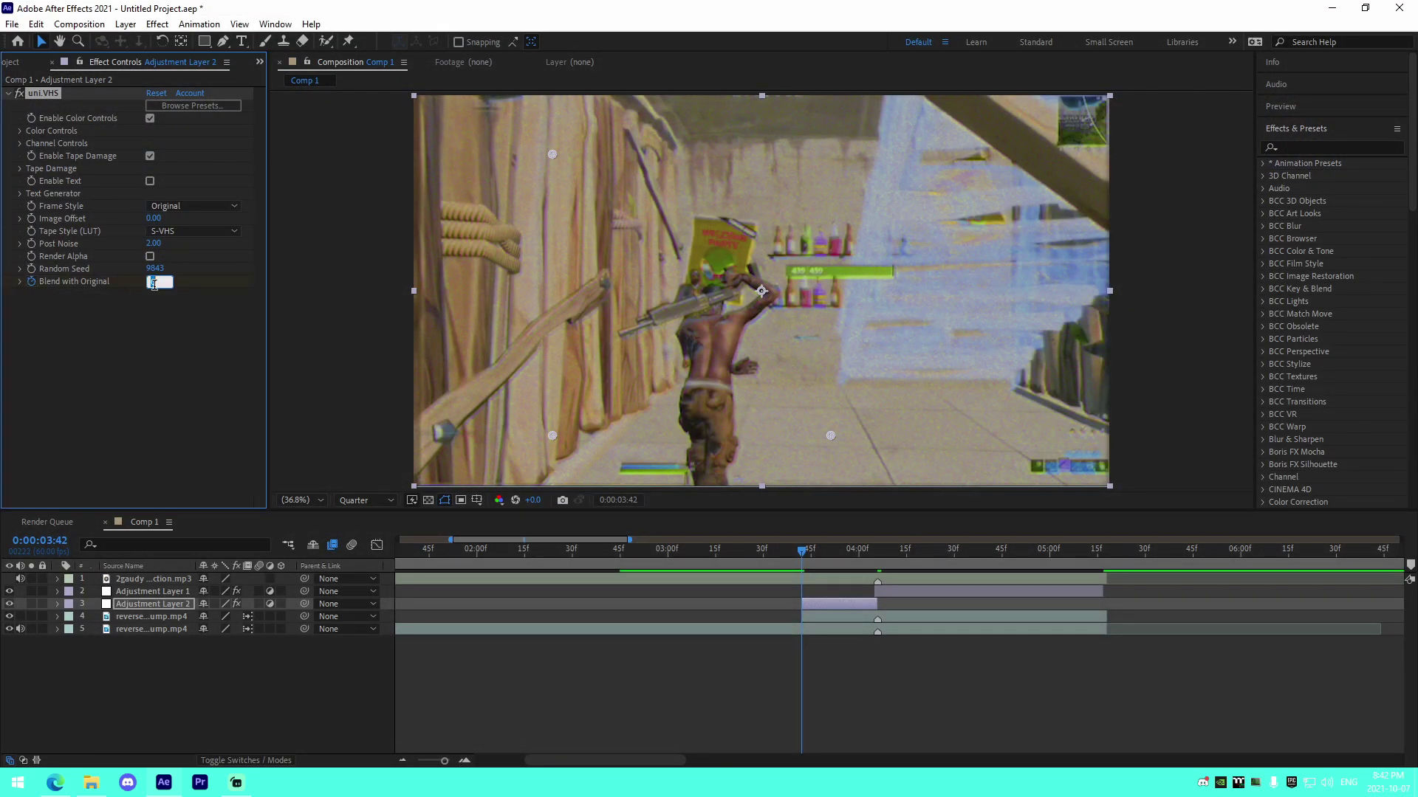
key("Return")
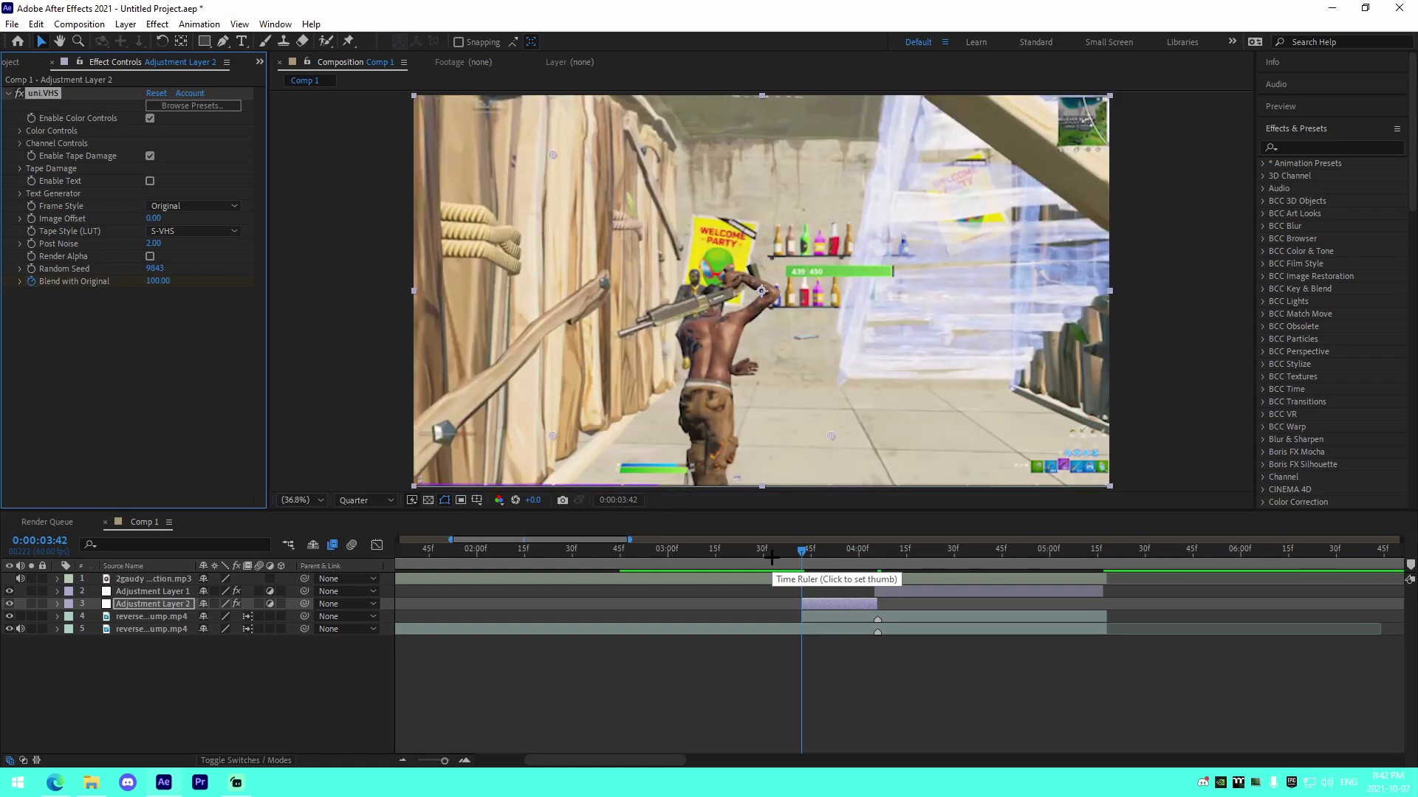
key("space")
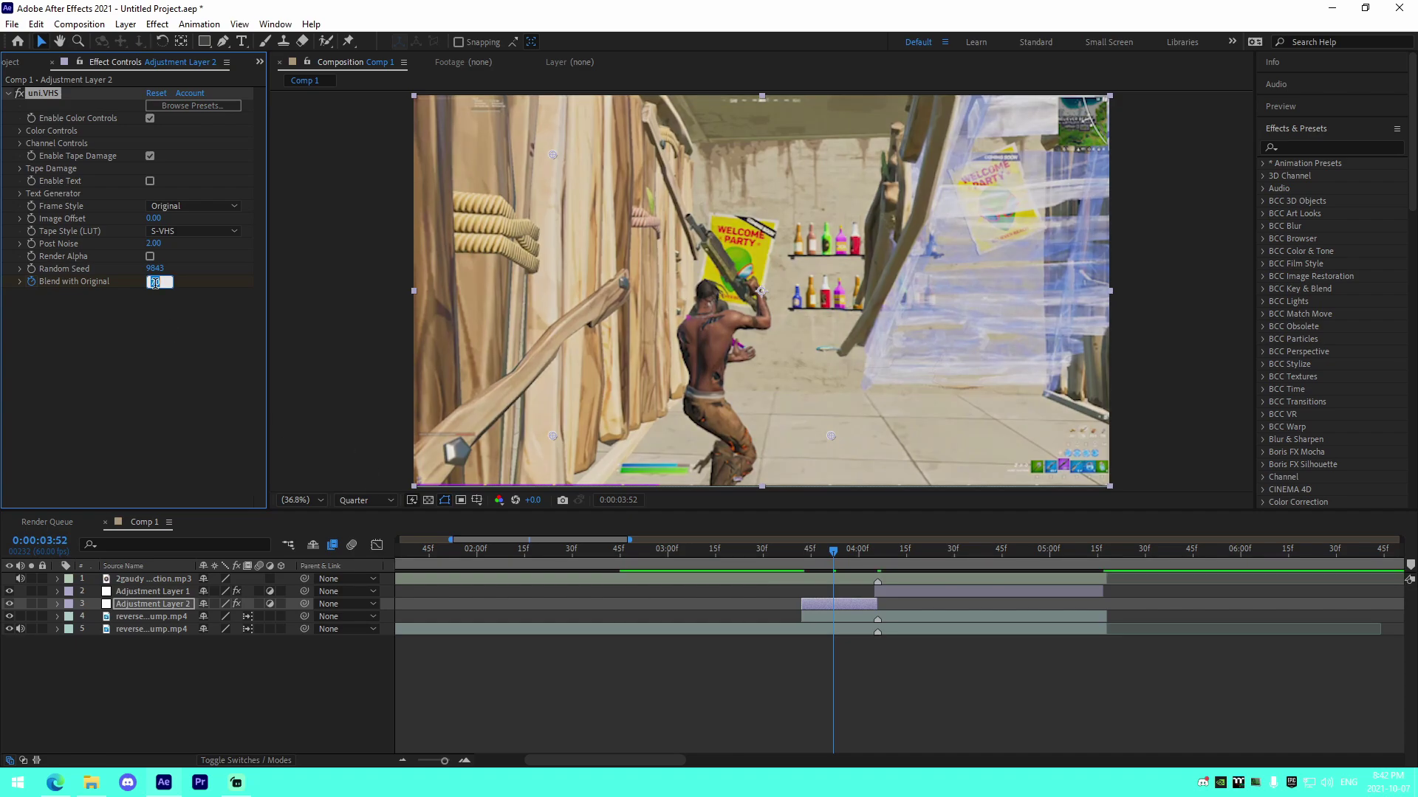
key("Return")
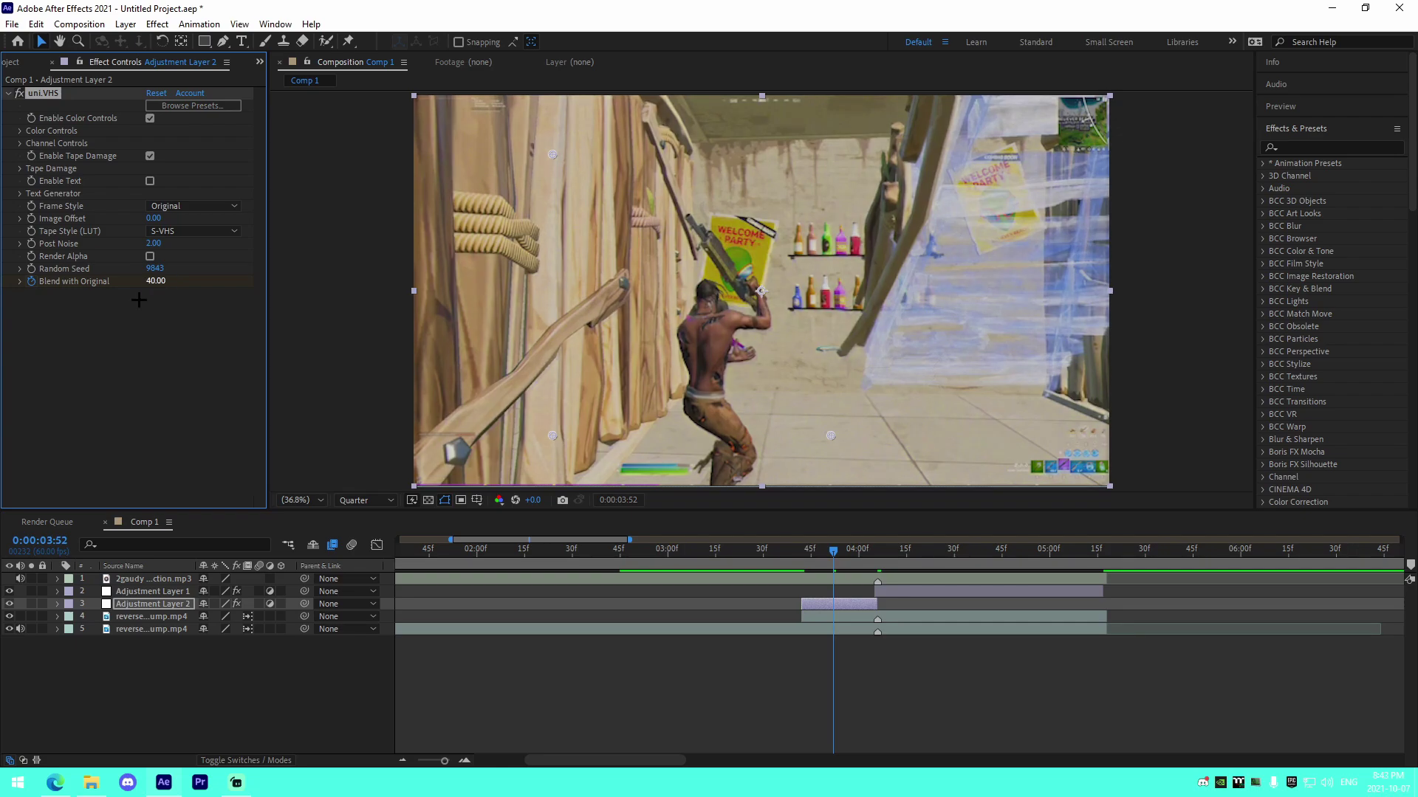
Step: Reveal Adjustment Layer 2's keyframes and set the Blend with Original keyframe at 0:00:03:52 to 25
left_click(801, 638)
left_click_drag(778, 557, 842, 578)
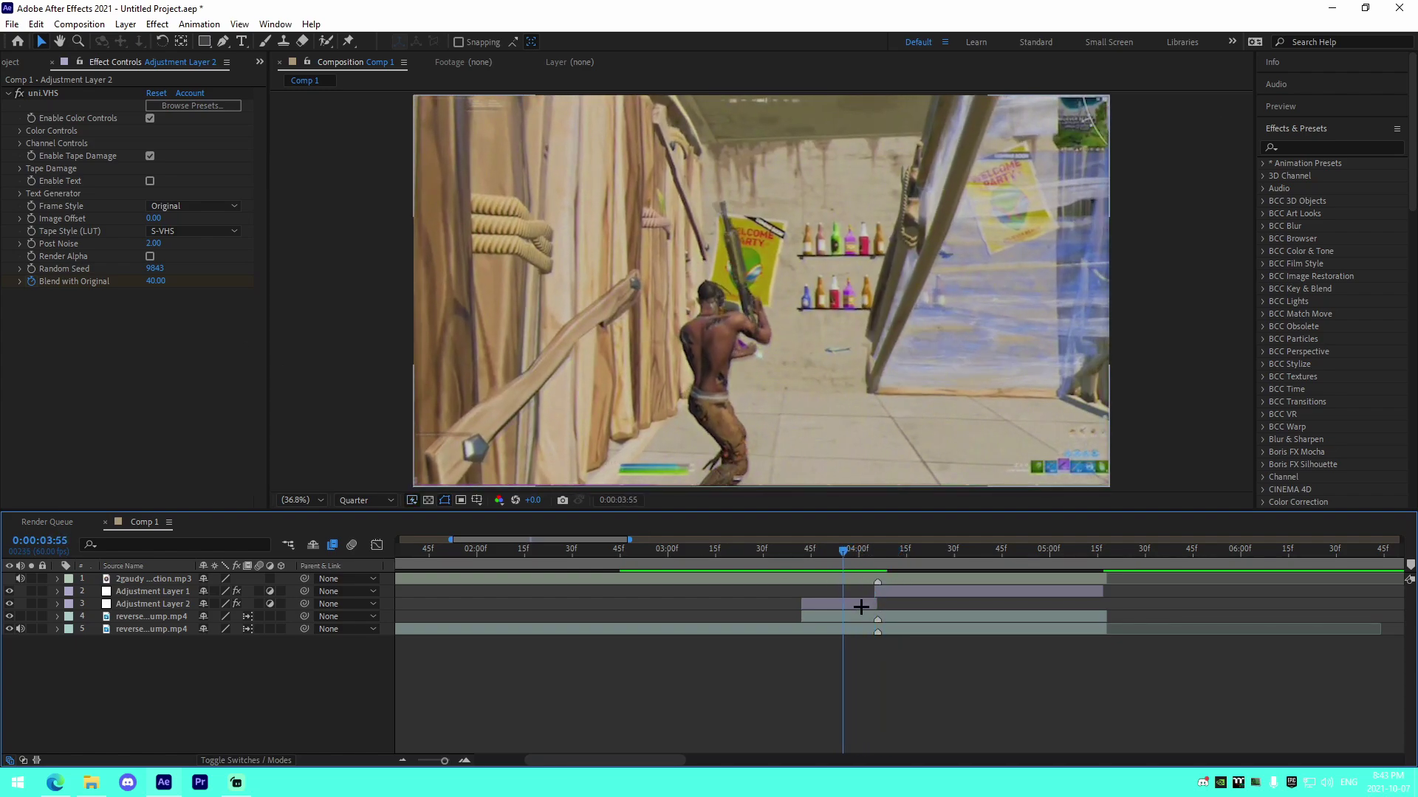
left_click(860, 605)
key("u")
key("j")
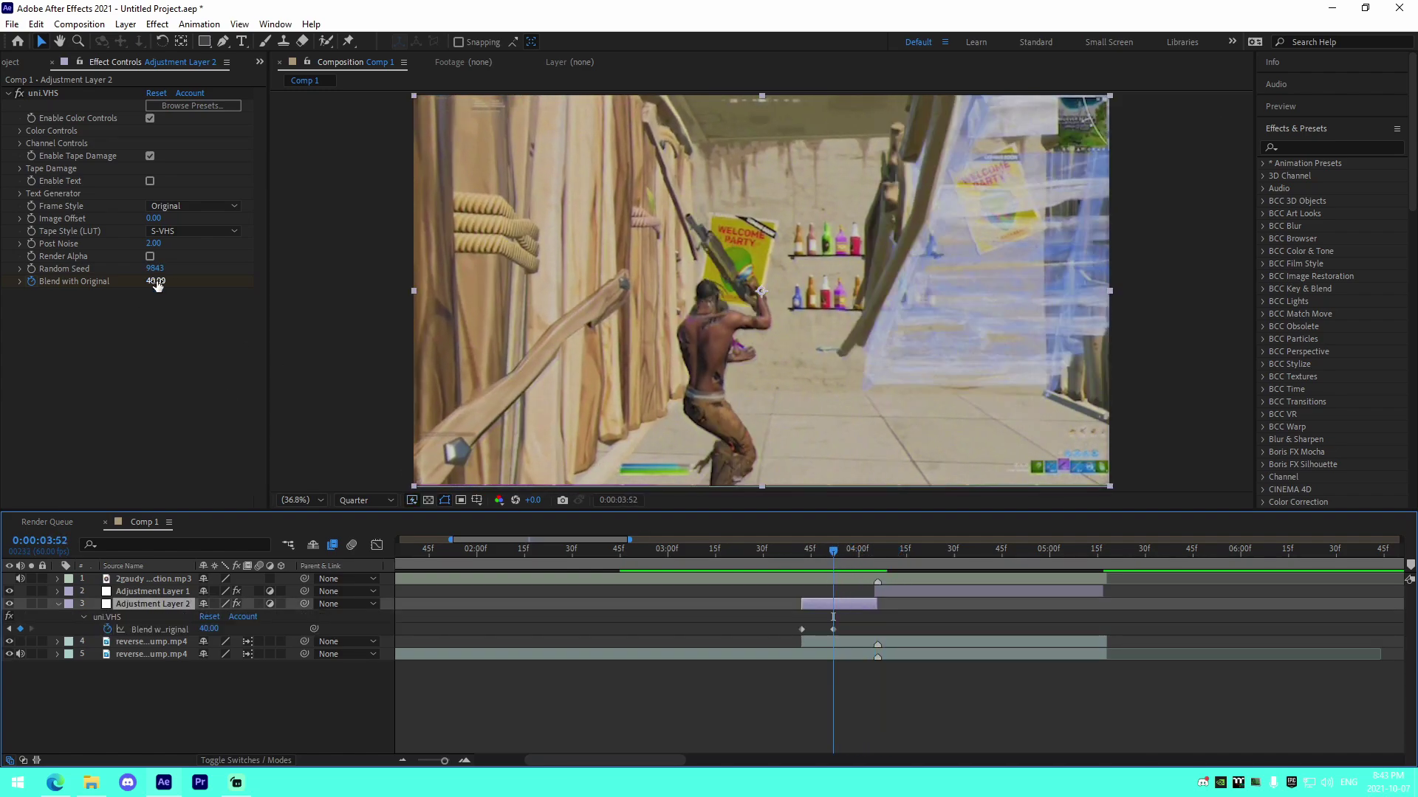
left_click(156, 281)
type("25")
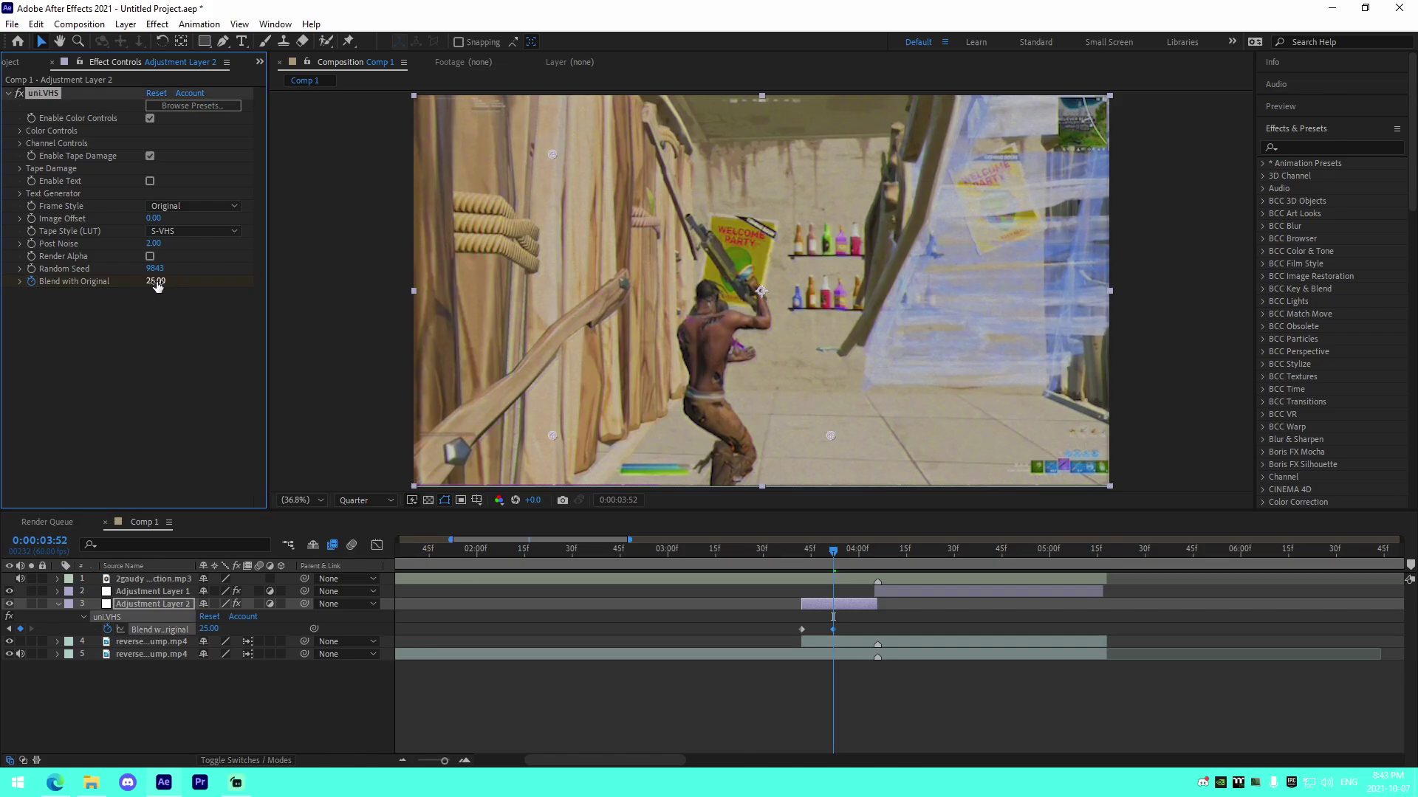
key("Return")
Step: Preview the VHS fade-in, restarting playback from 0:00:03:18
left_click(778, 617)
left_click_drag(772, 569, 714, 567)
key("space")
left_click(702, 579)
key("space")
left_click(725, 562)
key("space")
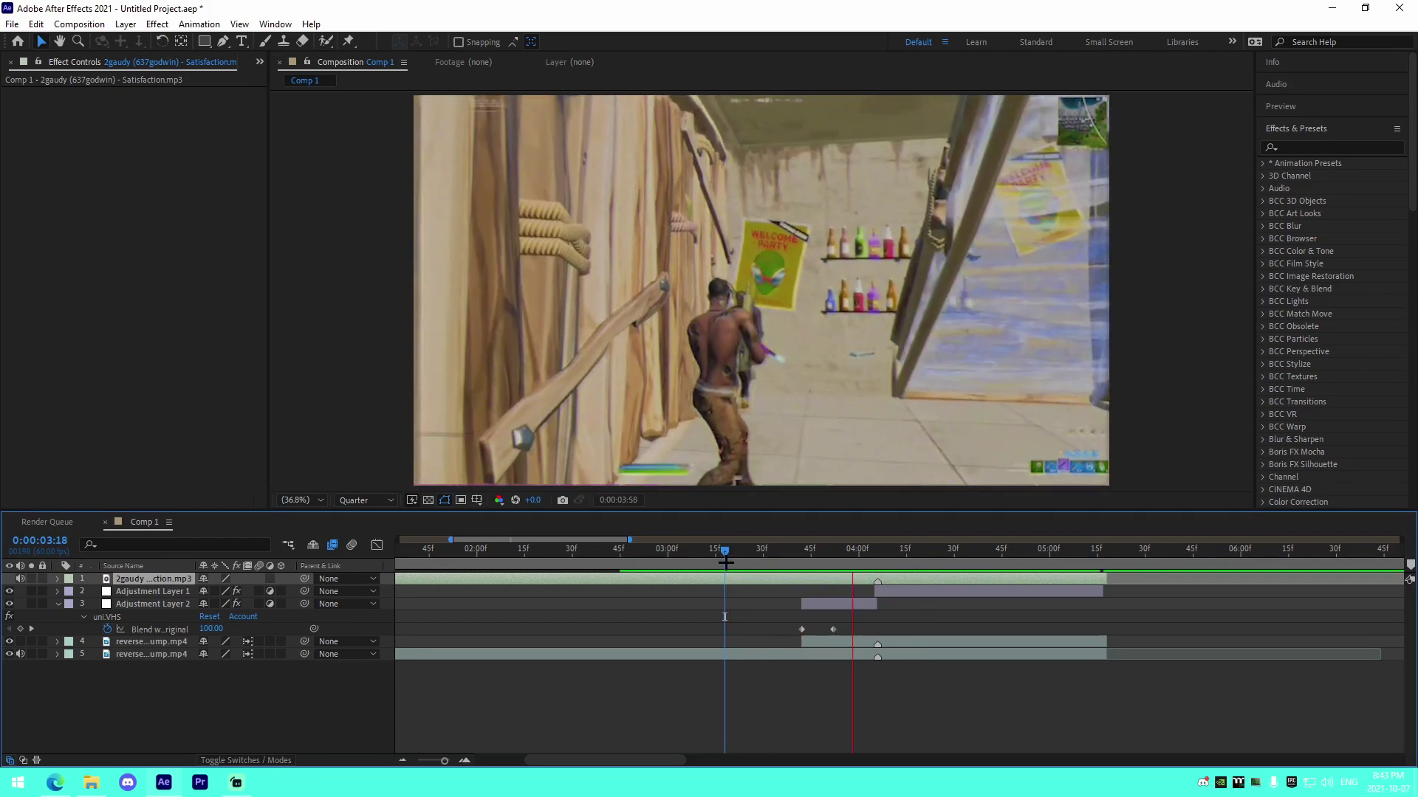
key("space")
Step: Move the second Blend with Original keyframe earlier to 0:00:03:49 and preview the faster fade from 0:00:03:36
left_click(829, 630)
key("space")
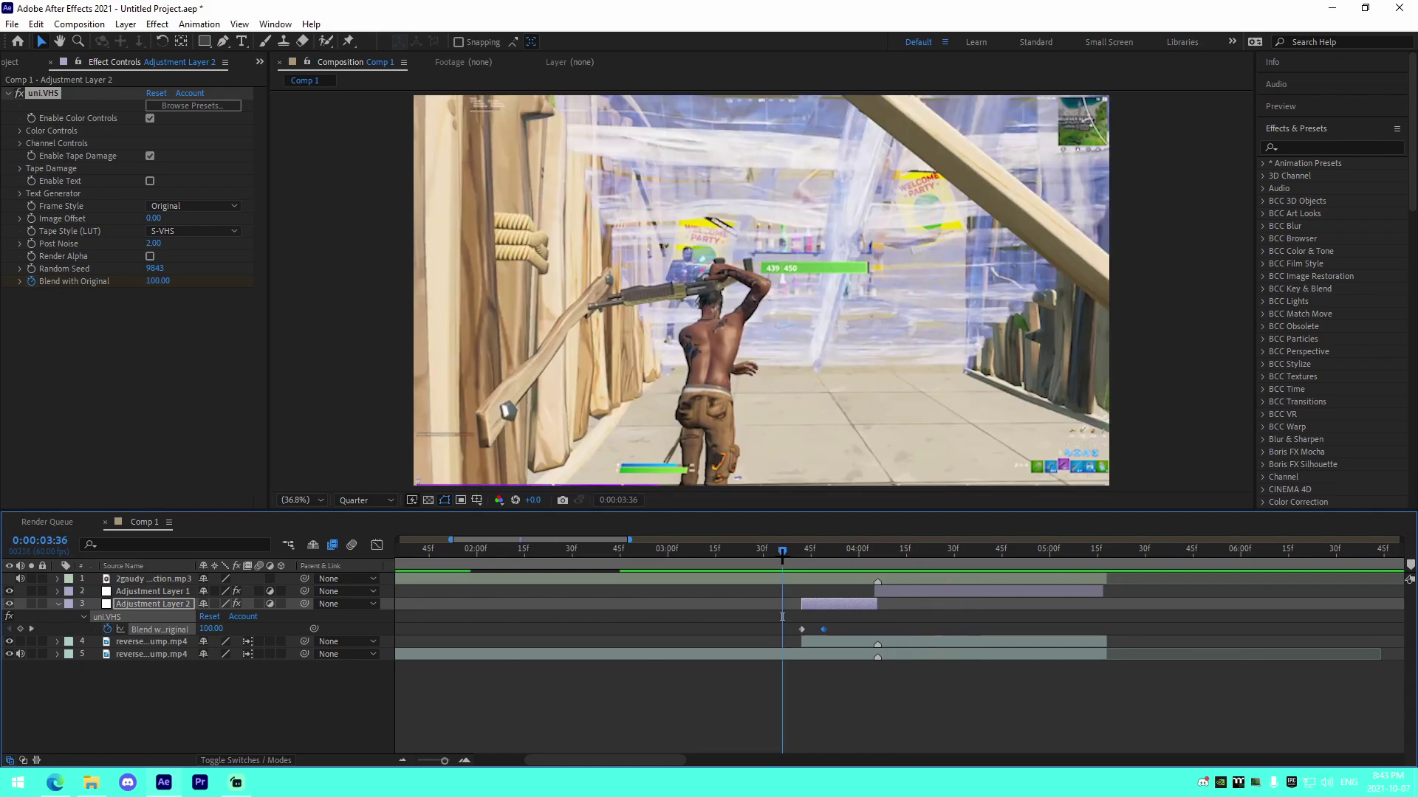
key("space")
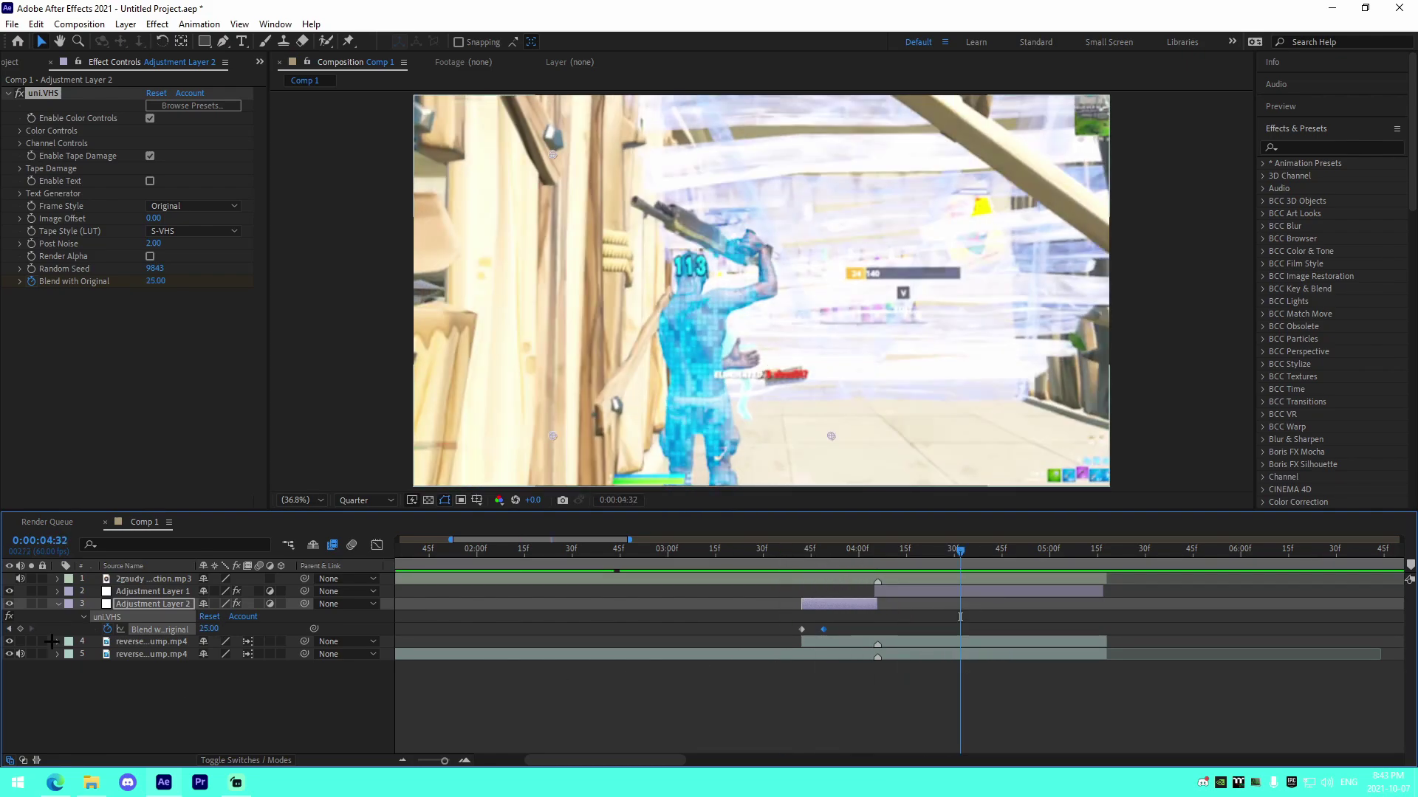
left_click(823, 691)
Step: Split the music layer at 0:00:03:42 and again at 0:00:04:06
left_click(799, 553)
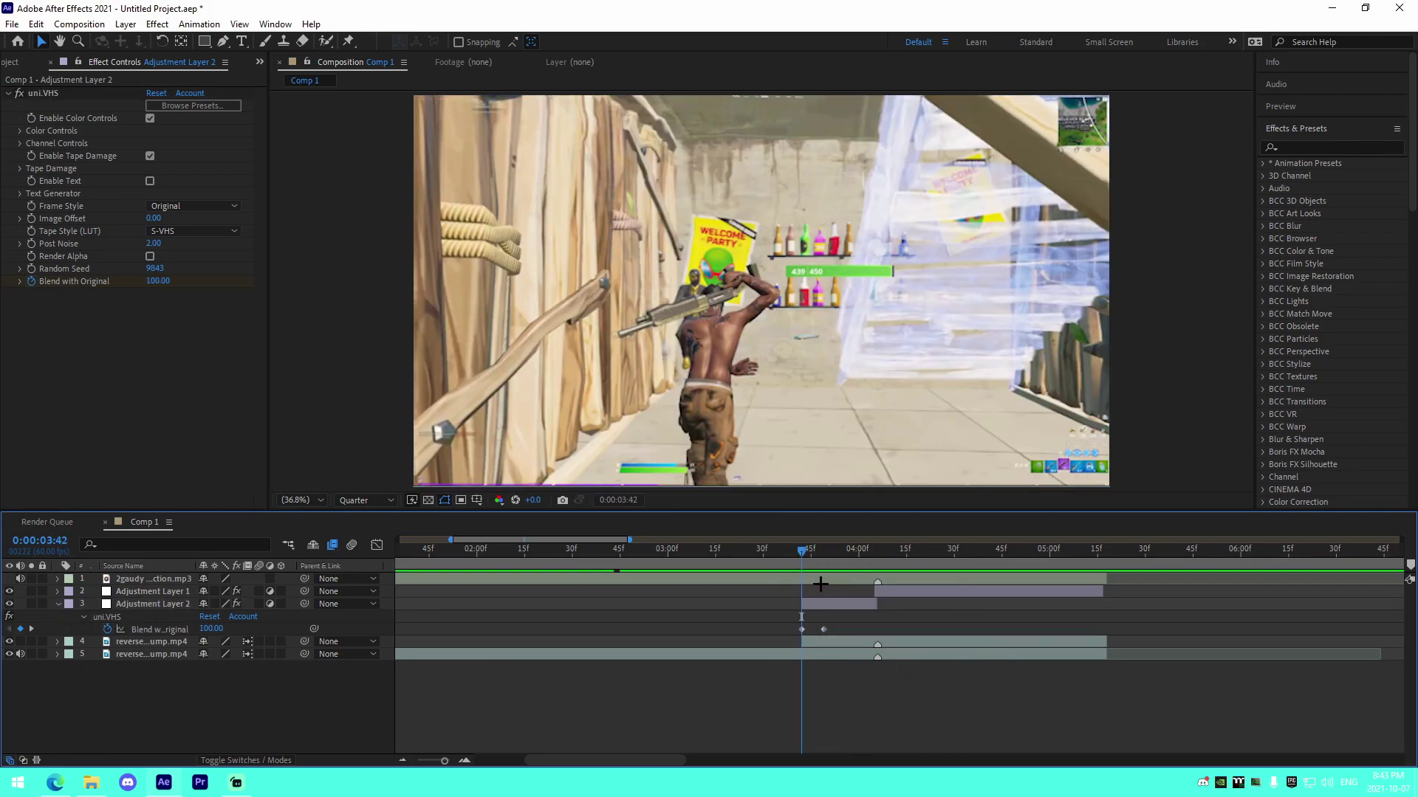
left_click(822, 579)
key("ctrl+shift+d")
left_click(888, 569)
key("ctrl+shift+d")
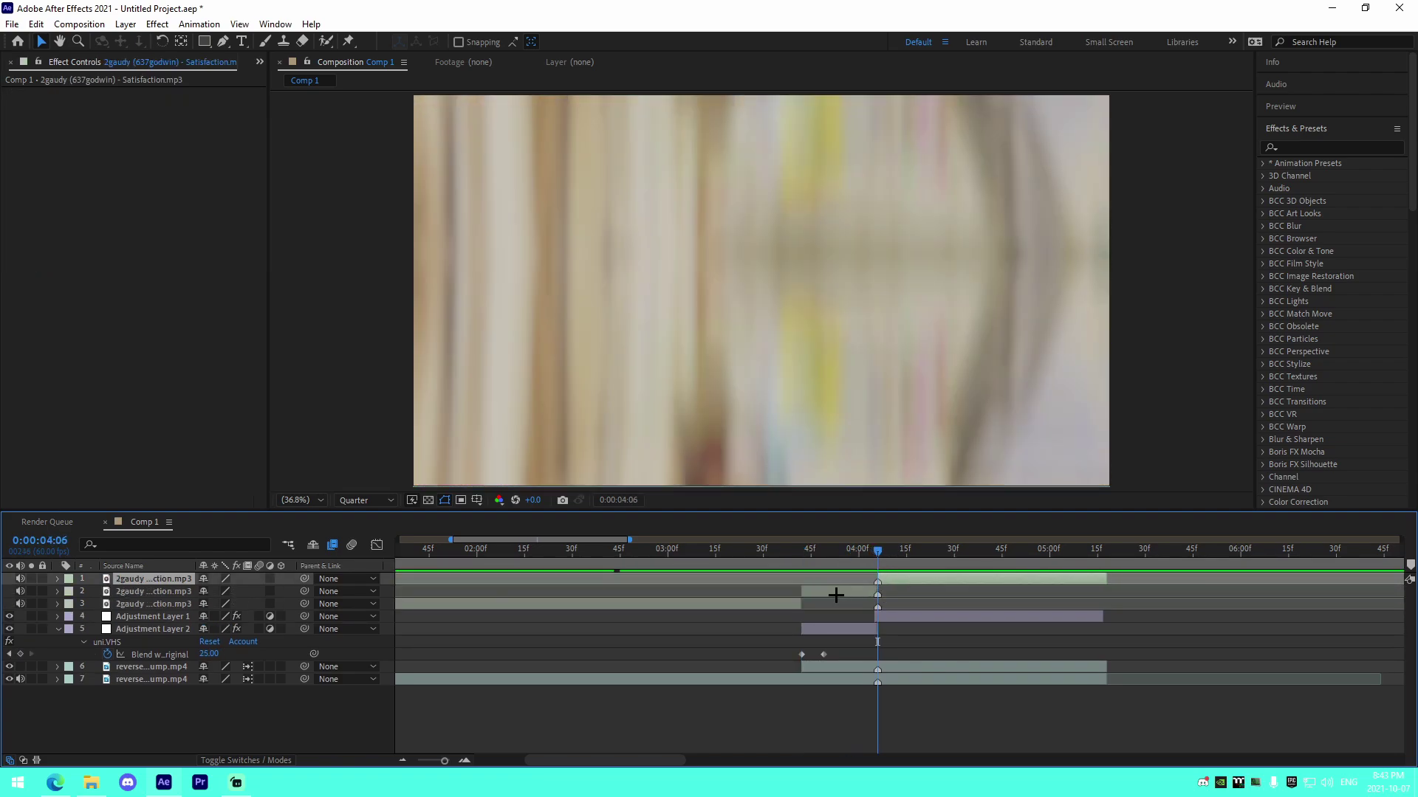
Step: Move the cut between the first and middle music segments earlier to 0:00:03:39
left_click(827, 591)
left_click_drag(795, 555, 797, 594)
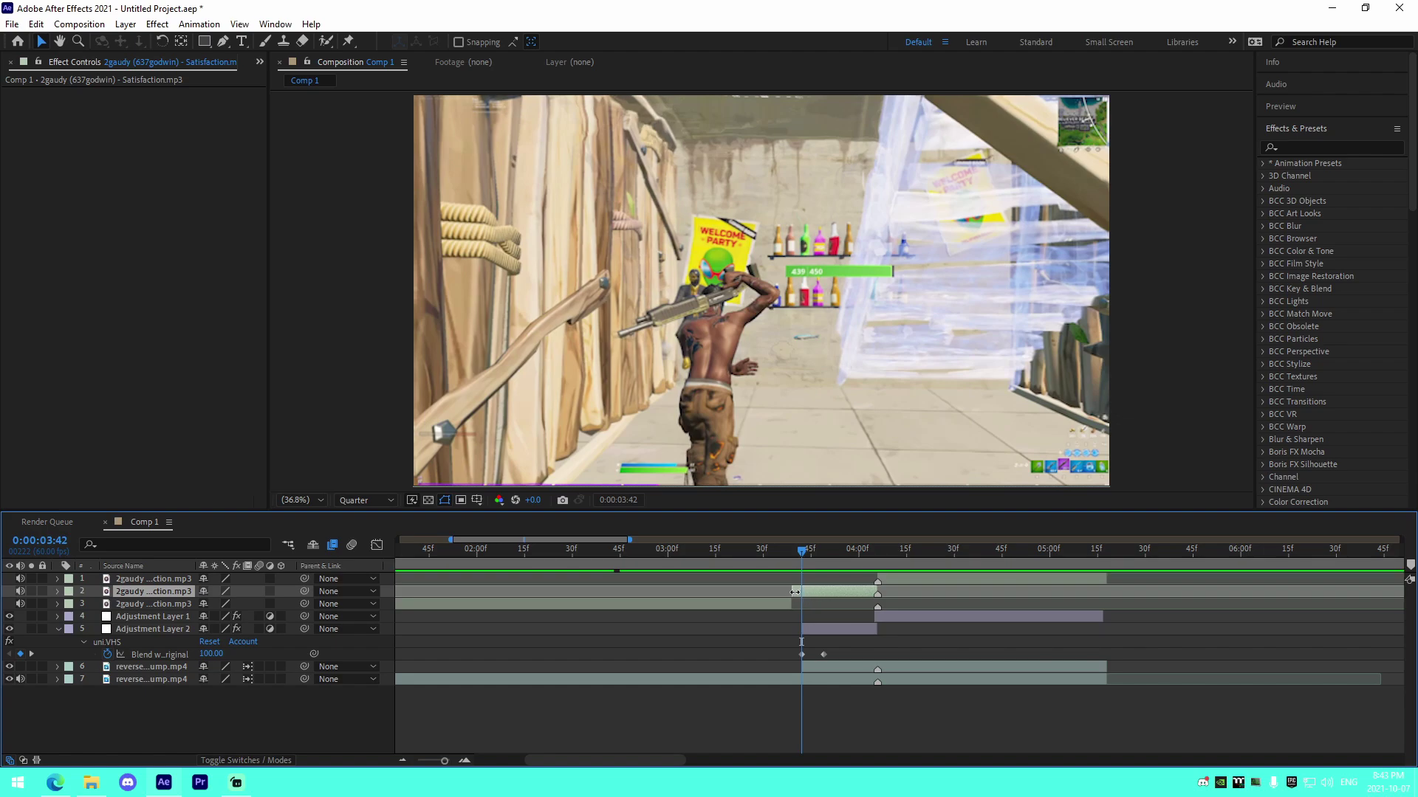
left_click(787, 550)
left_click(464, 760)
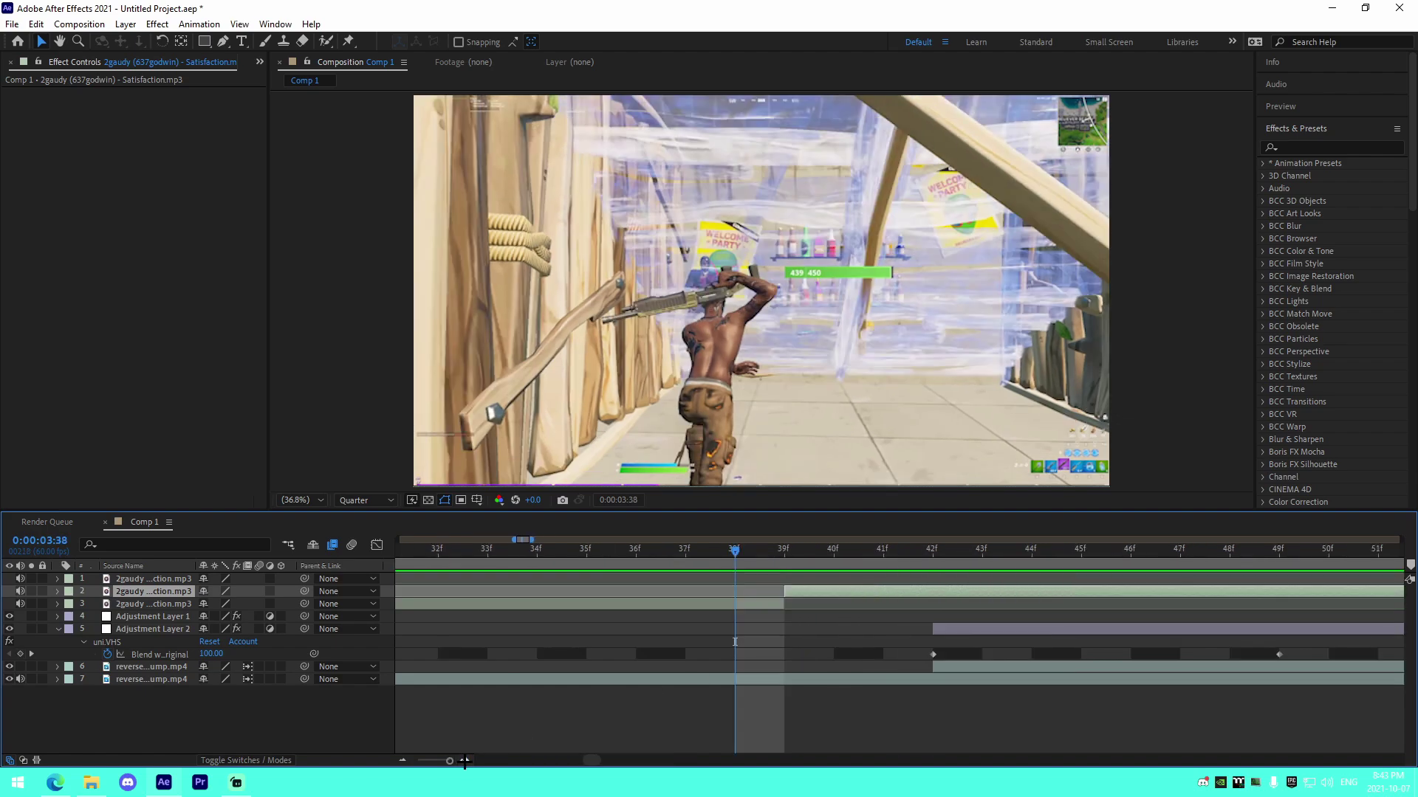
left_click(403, 760)
left_click(403, 760)
scroll(691, 689, "right", 4)
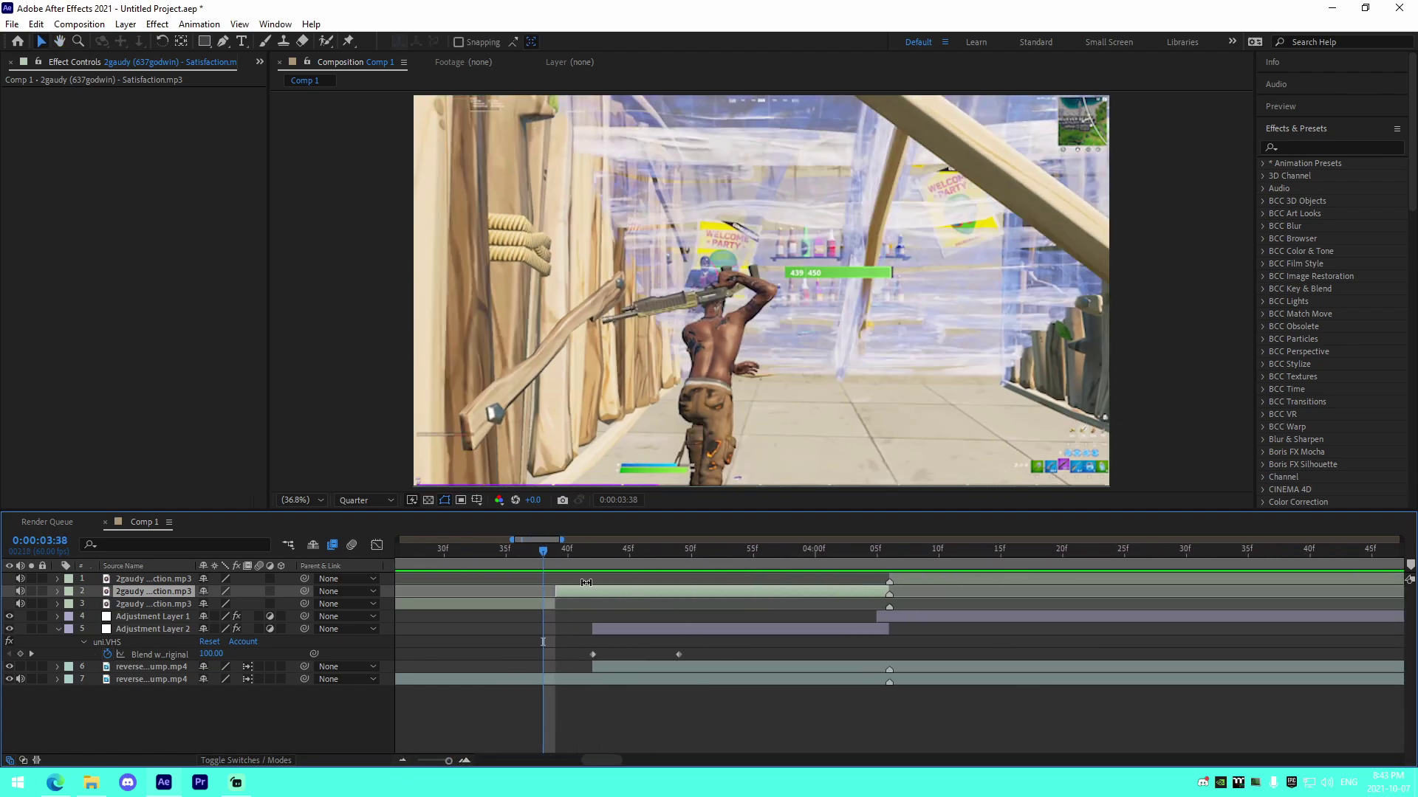
Step: Search the effects for "high" and apply High-Low Pass to the middle music segment
left_click(592, 550)
left_click(1298, 147)
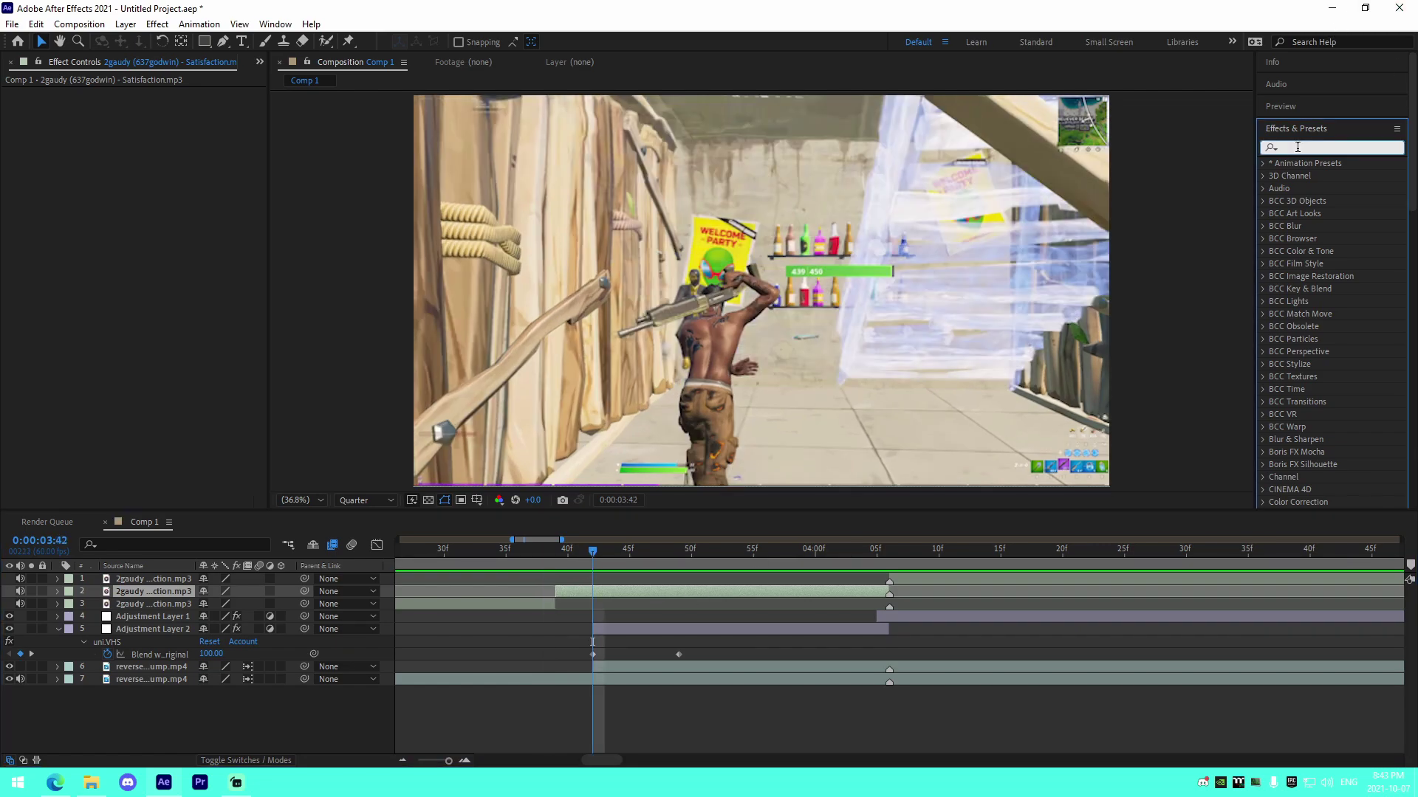
type("hjig")
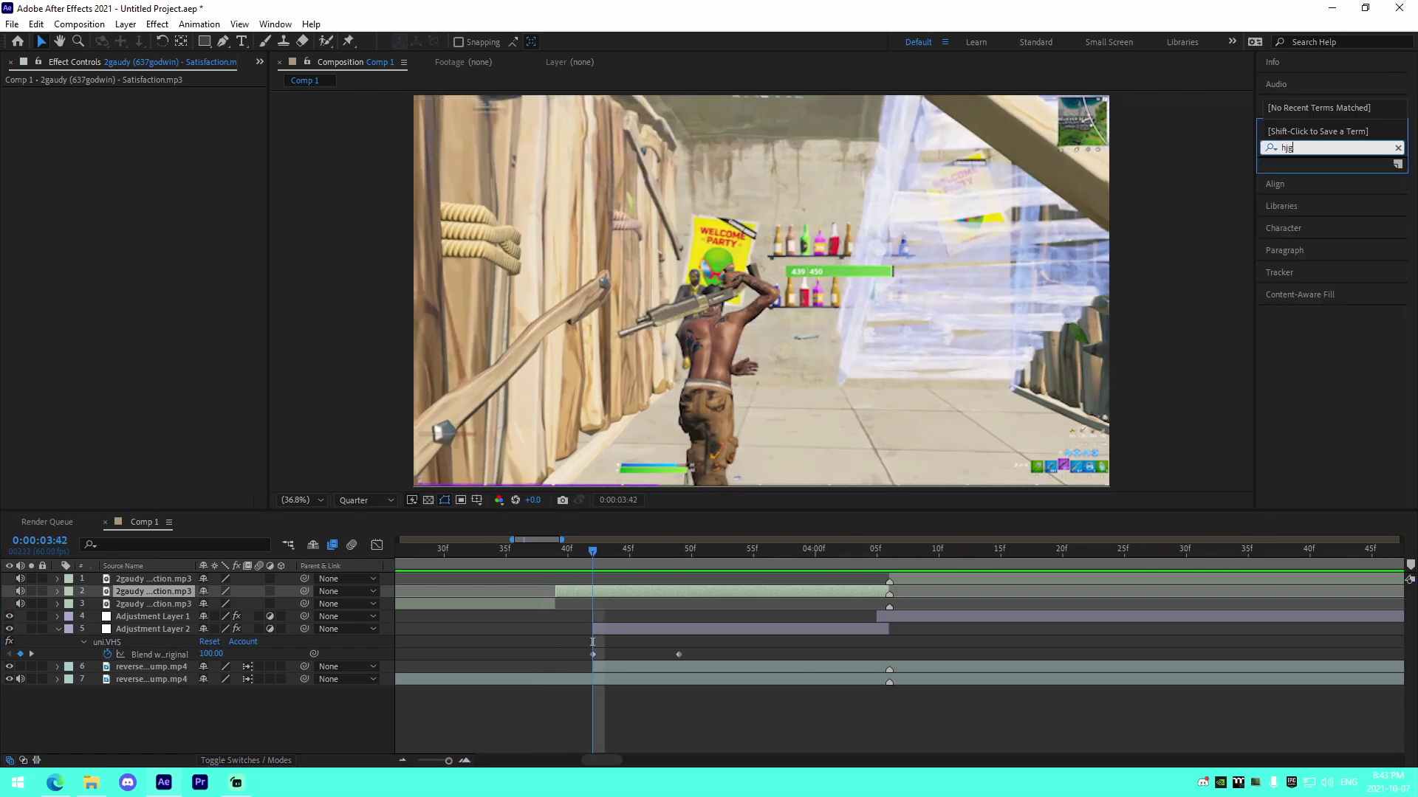
key("BackSpace")
key("BackSpace")
type("igh lo")
key("BackSpace")
key("BackSpace")
key("BackSpace")
key("BackSpace")
key("BackSpace")
key("BackSpace")
key("BackSpace")
type("low hi")
key("BackSpace")
key("BackSpace")
type("hig")
key("BackSpace")
key("BackSpace")
key("BackSpace")
key("BackSpace")
key("BackSpace")
key("BackSpace")
type("high")
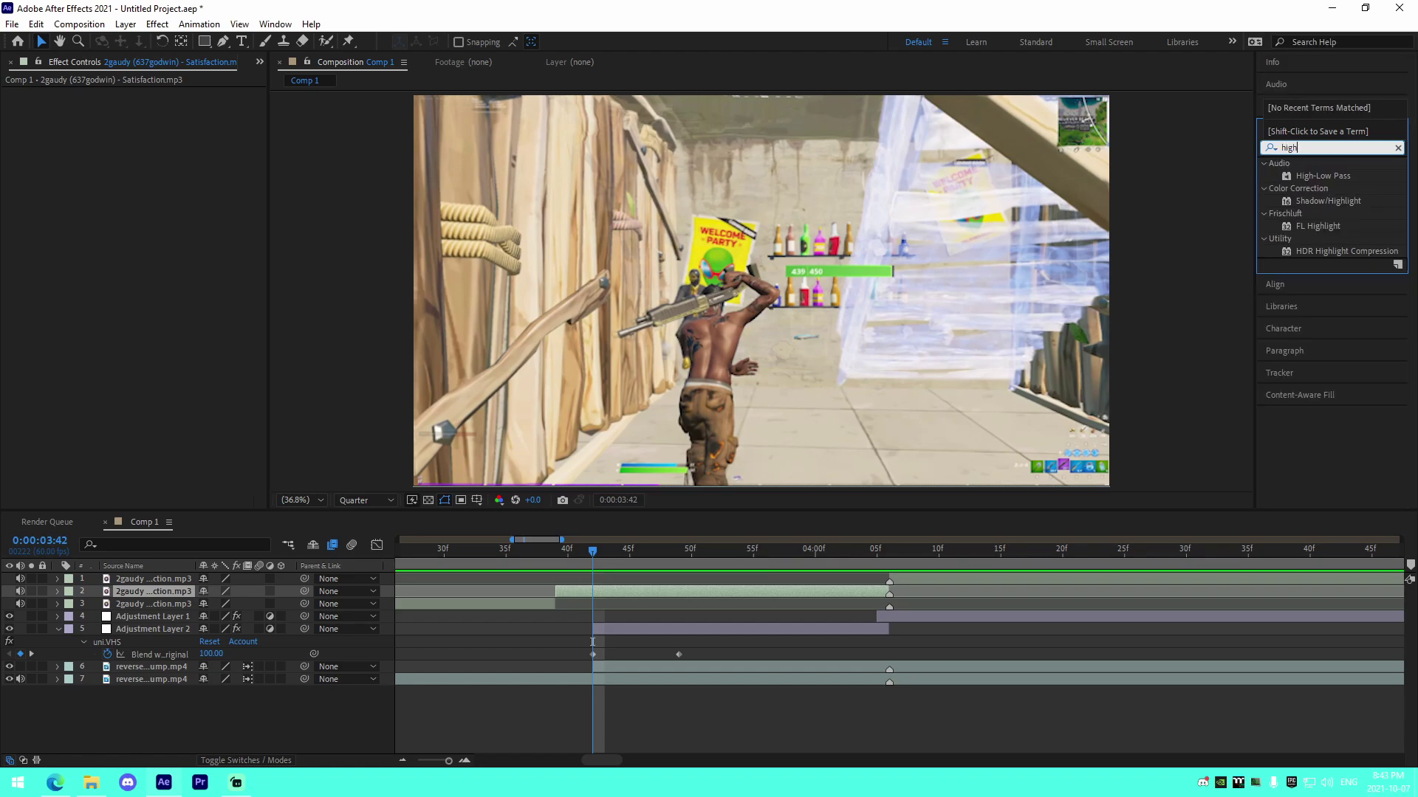
left_click_drag(1311, 178, 618, 593)
Step: Set the filter to Low Pass and keyframe its Cutoff Frequency at 20000 on 0:00:03:39 and at 400 on 0:00:03:49
key("i")
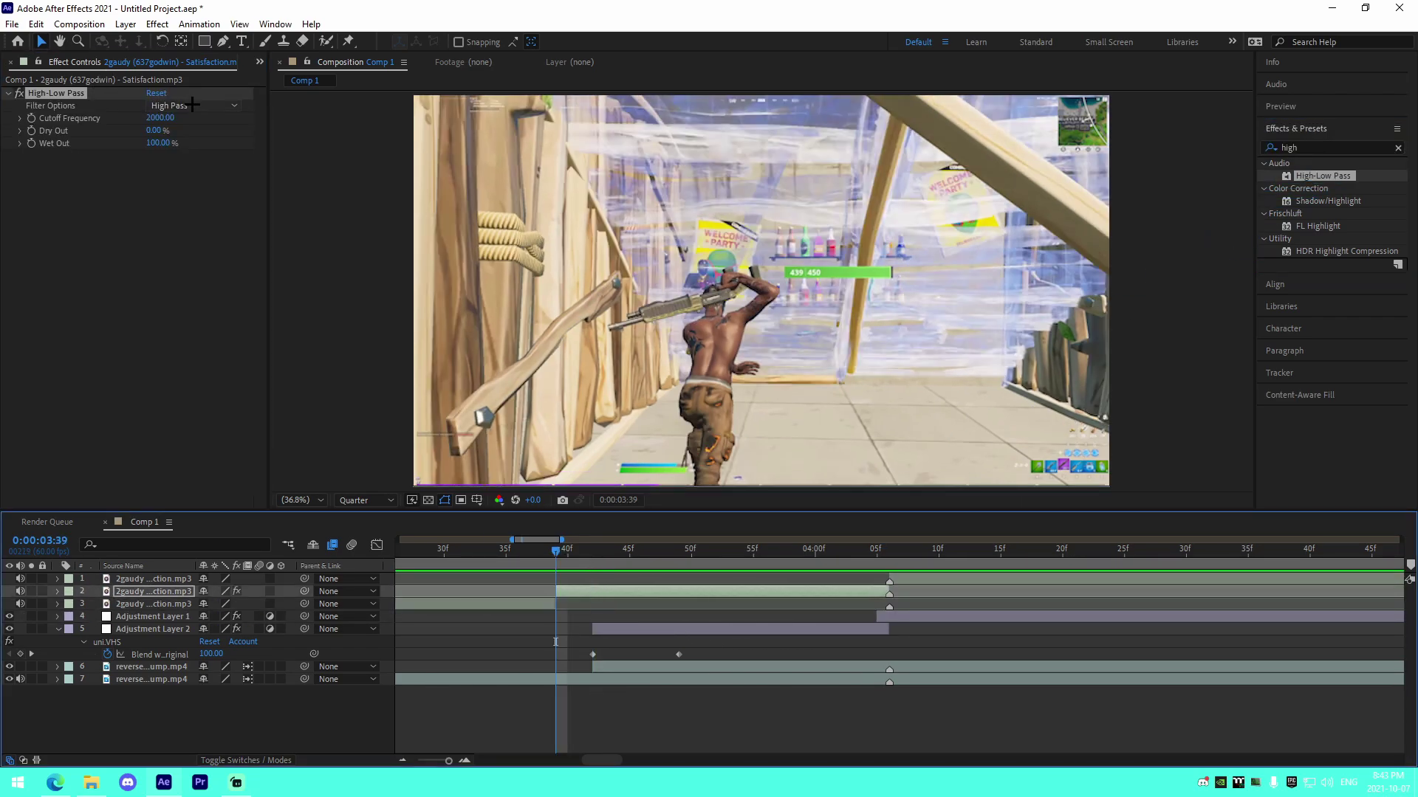
left_click(192, 104)
left_click(185, 139)
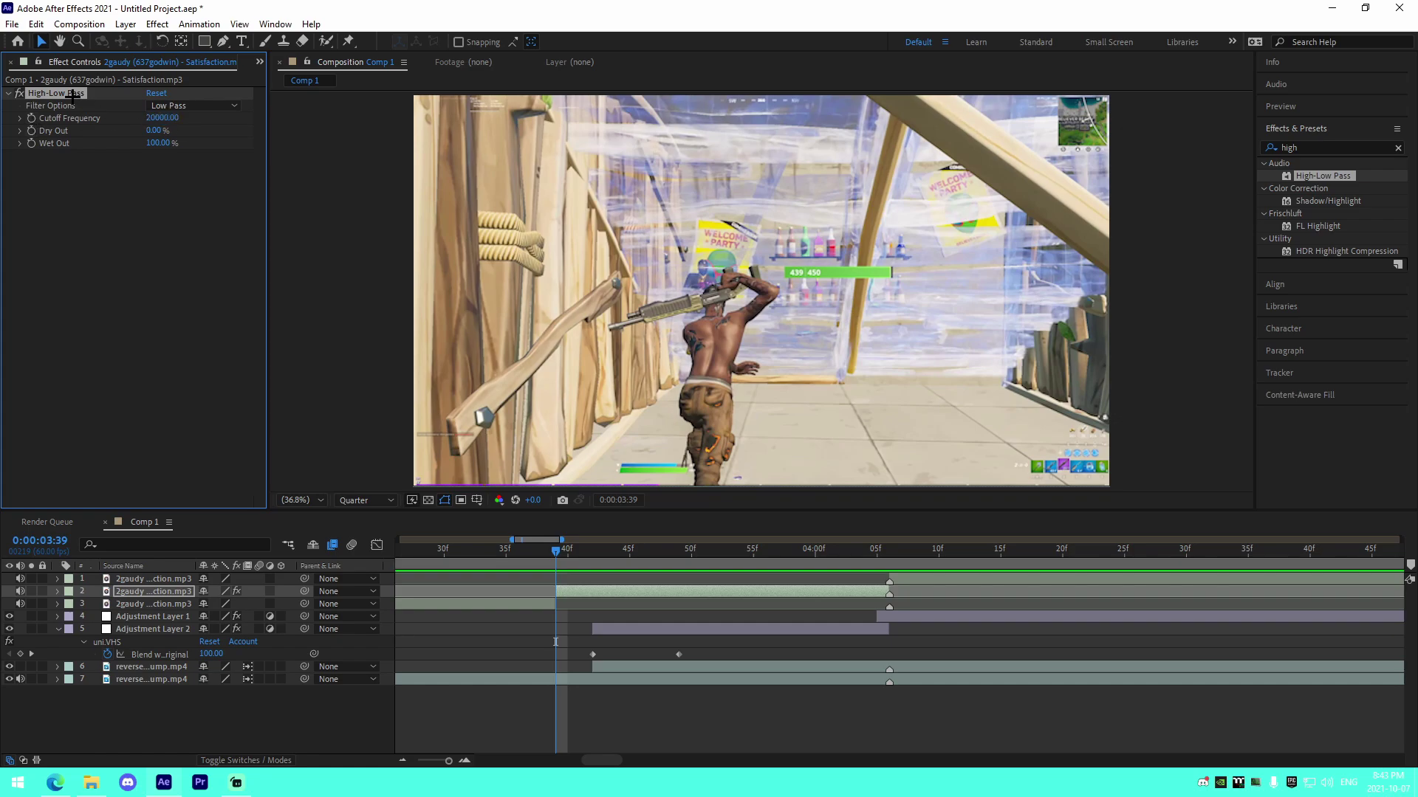
left_click(31, 117)
left_click_drag(599, 568, 678, 568)
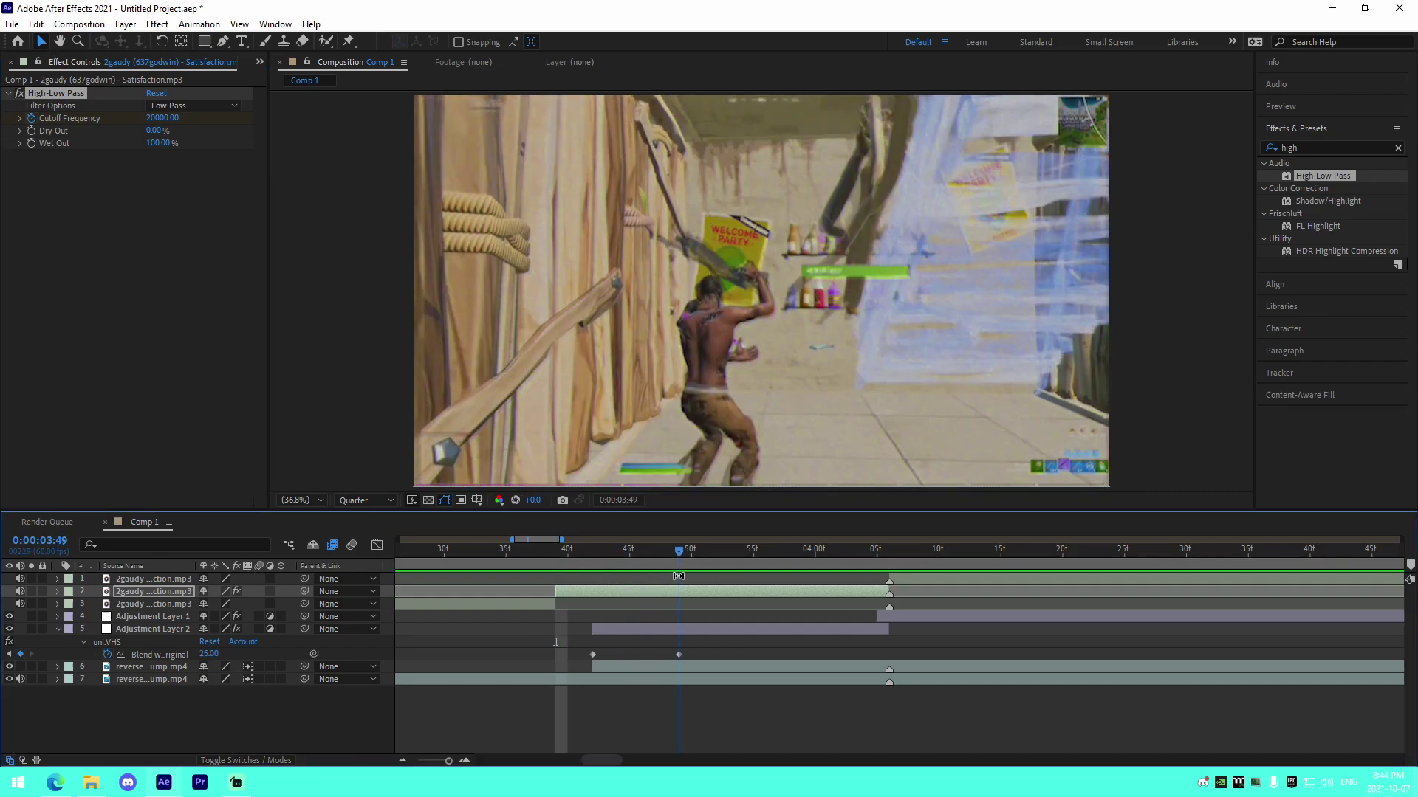
left_click(171, 119)
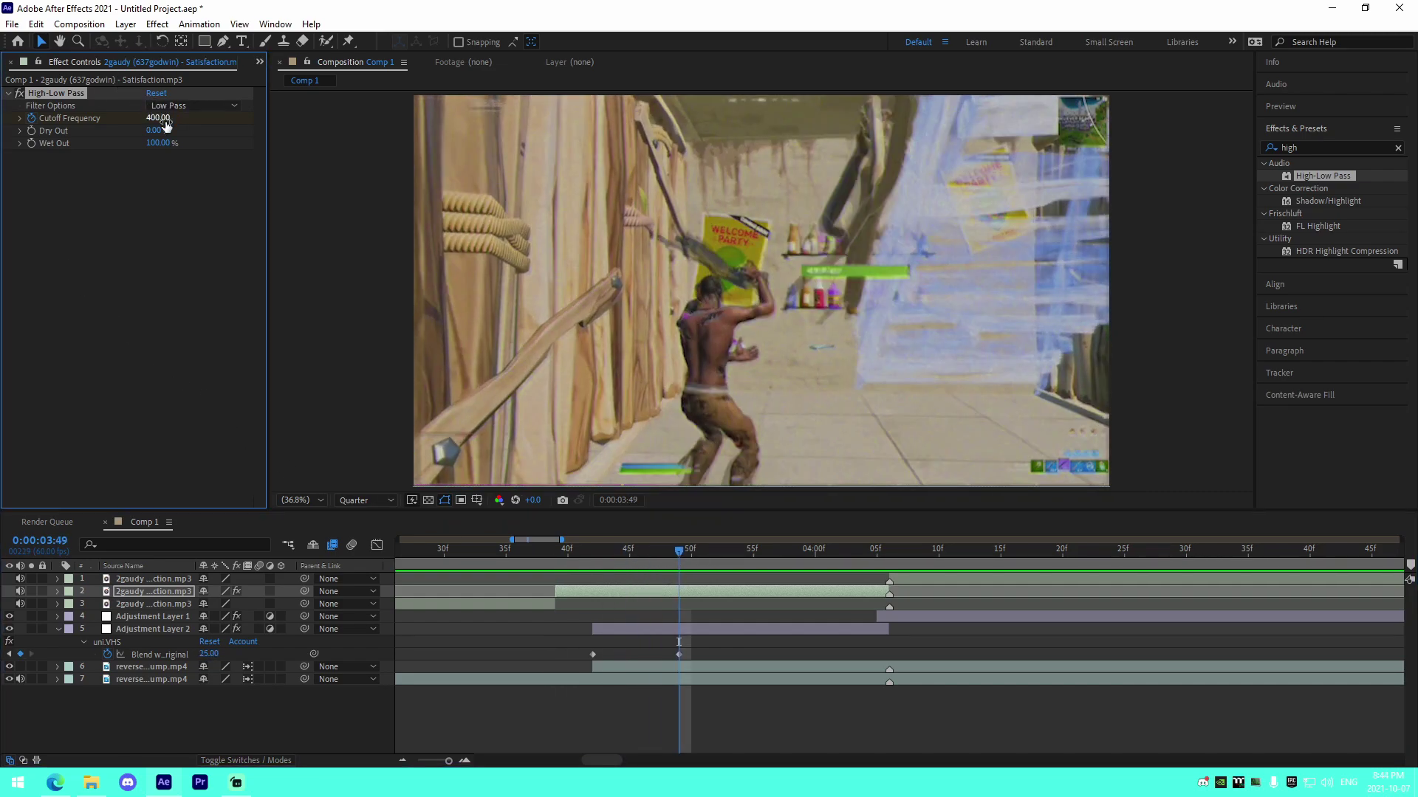
key("Return")
Step: Preview the low-pass transition in the music several times, starting from 0:00:03:31, 0:00:03:28 and 0:00:02:39
left_click_drag(506, 553, 446, 550)
key("space")
left_click(455, 550)
key("space")
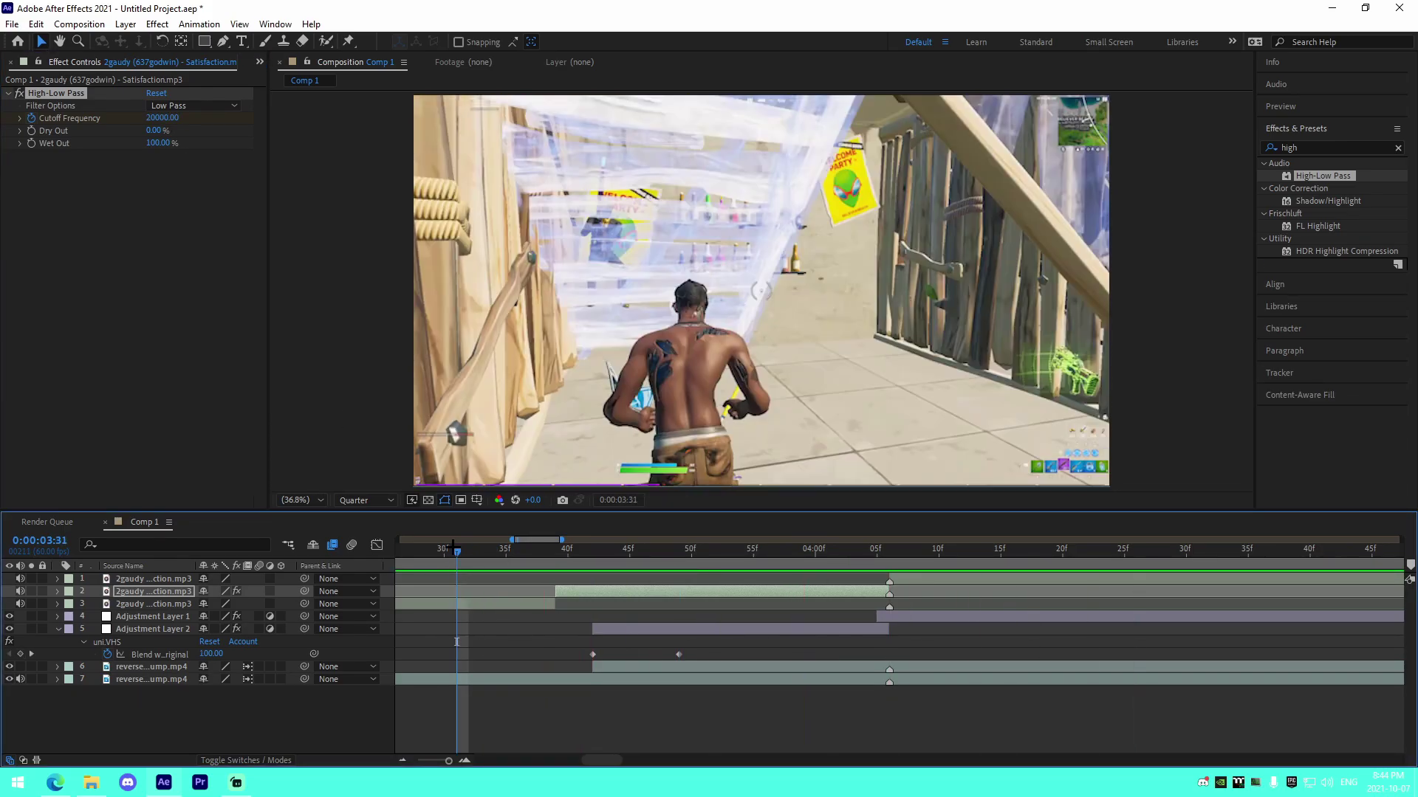
key("space")
left_click(418, 552)
key("space")
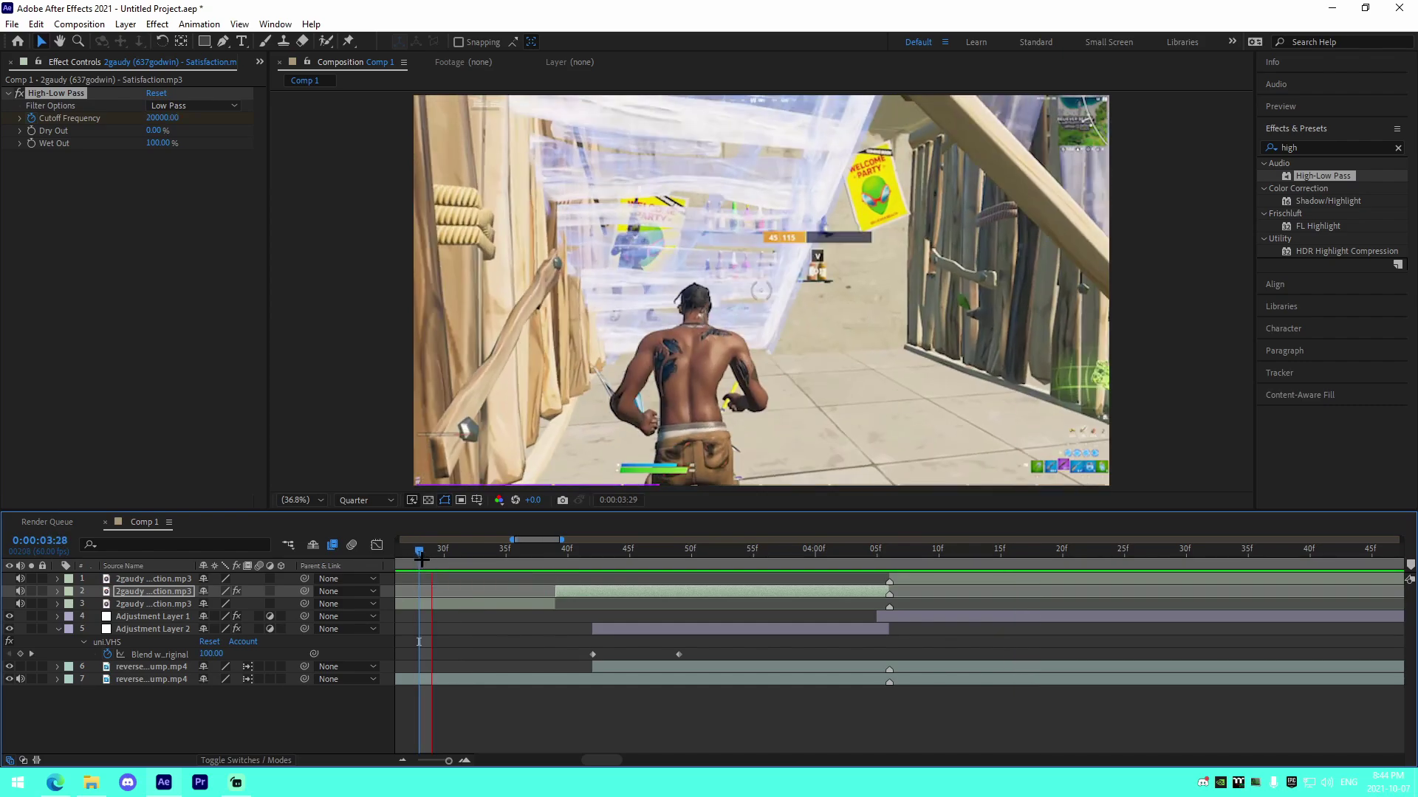
left_click_drag(487, 669, 889, 666)
key("space")
left_click_drag(604, 557, 578, 572)
left_click(402, 760)
left_click(403, 760)
left_click_drag(419, 558, 402, 570)
left_click_drag(436, 650, 708, 650)
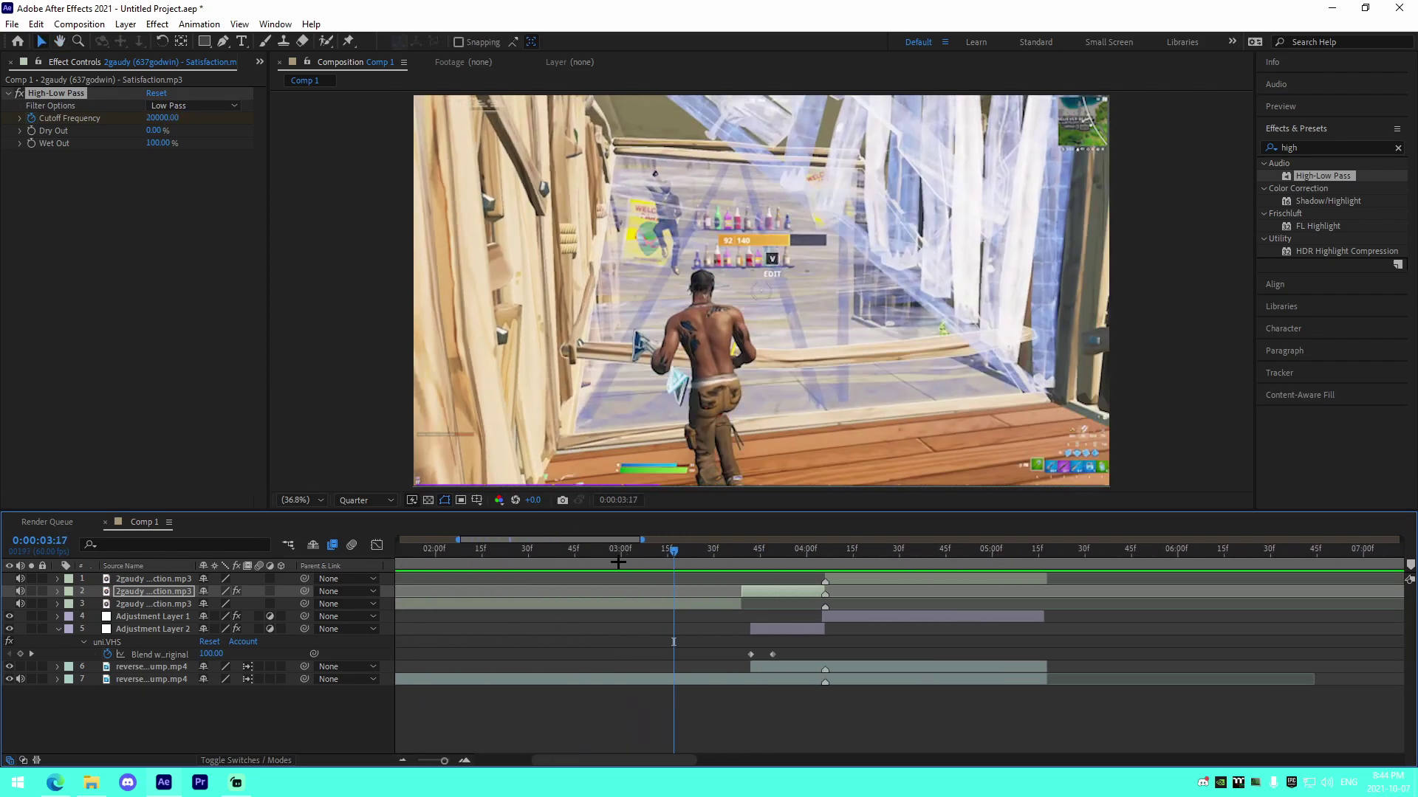
left_click(556, 561)
key("space")
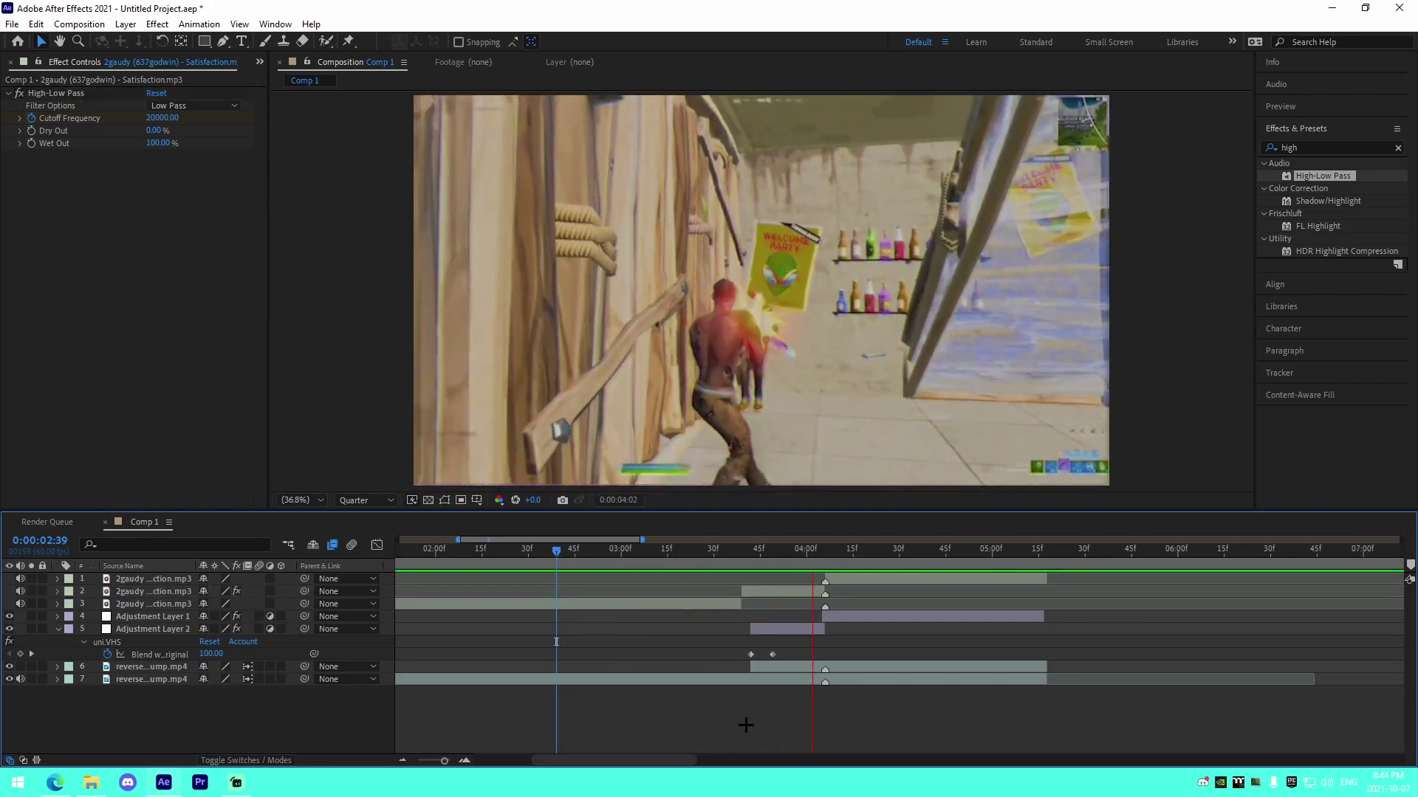
Step: Move the first music cut earlier to about 0:00:03:28, reveal the cutoff keyframes and shift them along with the new segment start
left_click(725, 602)
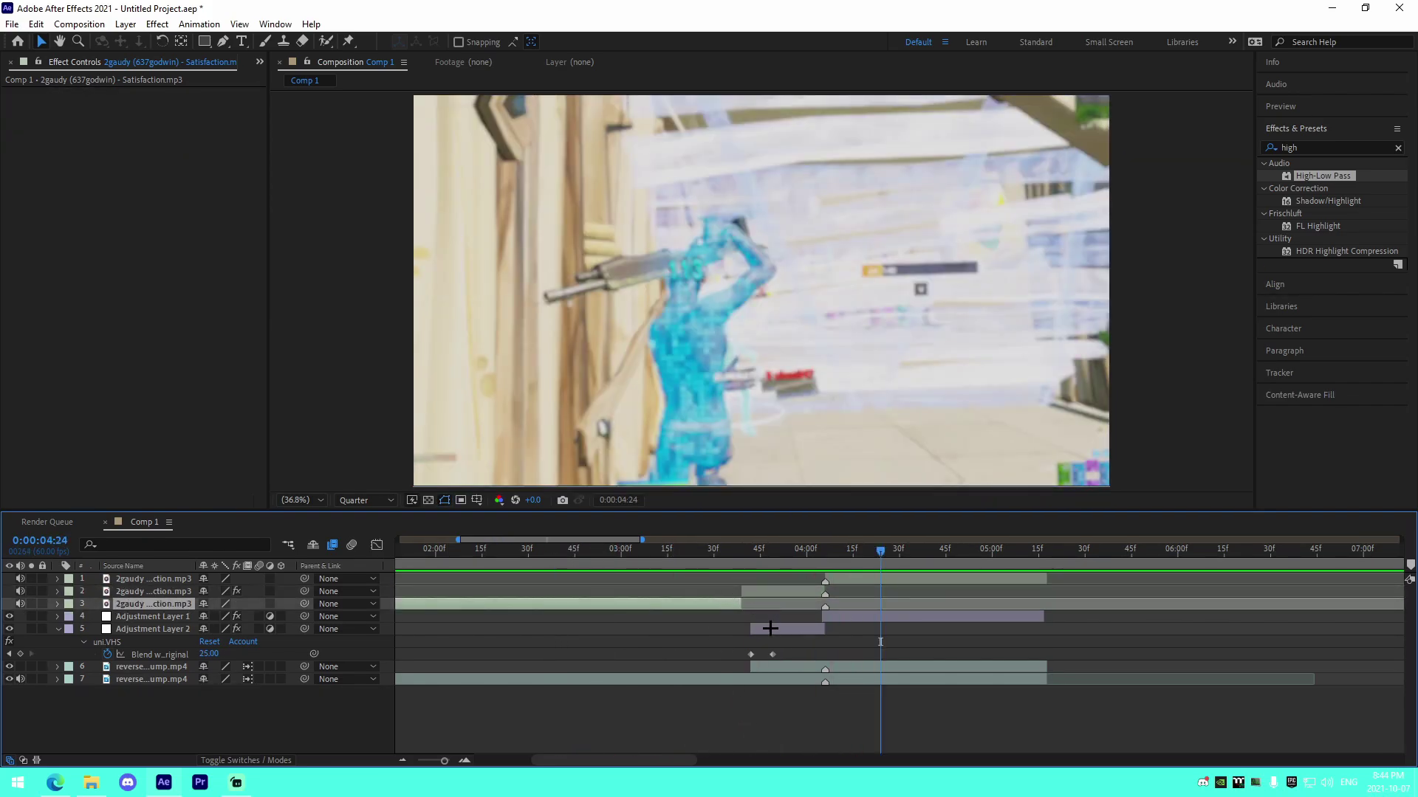
left_click_drag(741, 604, 707, 592)
left_click(745, 592)
key("u")
left_click(720, 612)
Step: Preview the earlier low-pass transition from 0:00:03:01
left_click(626, 562)
key("space")
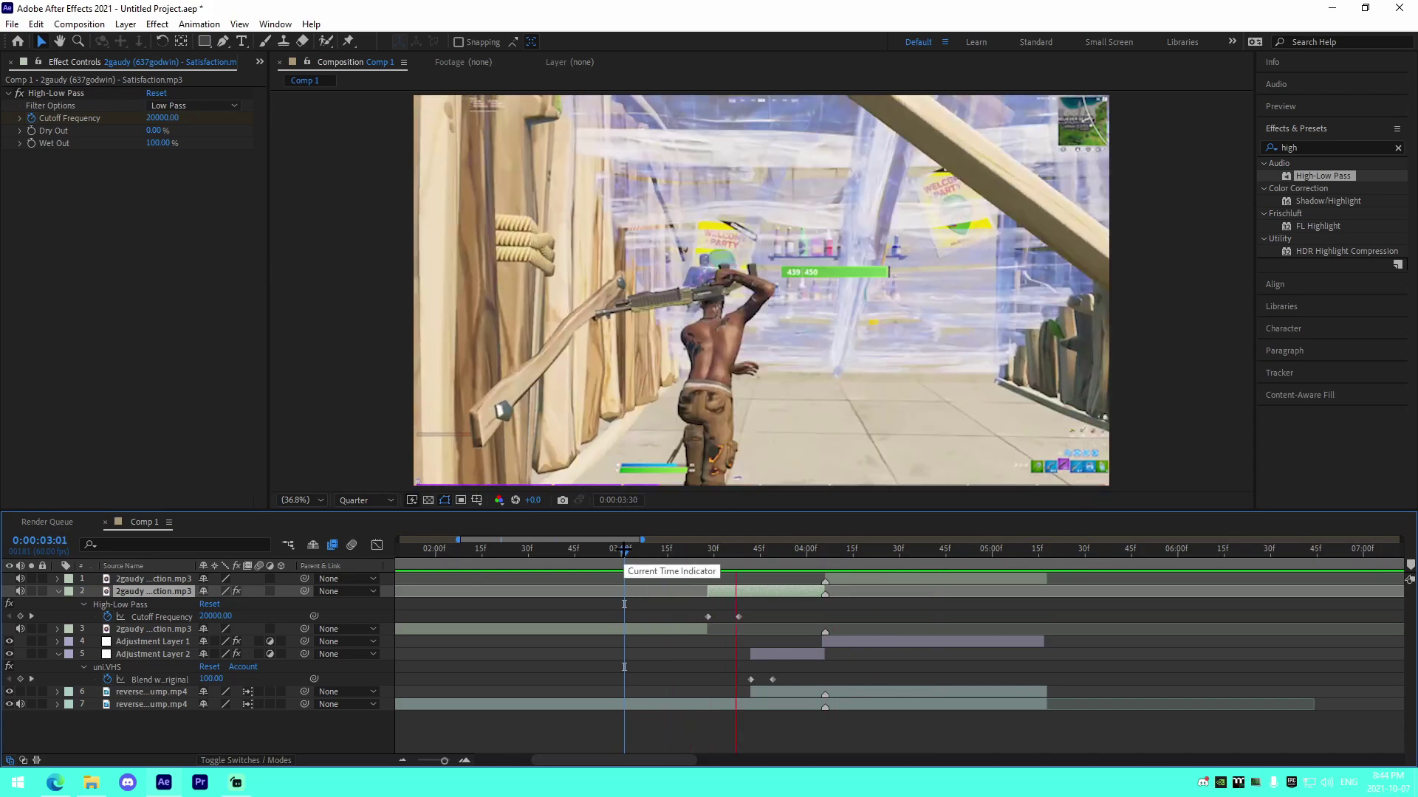
key("space")
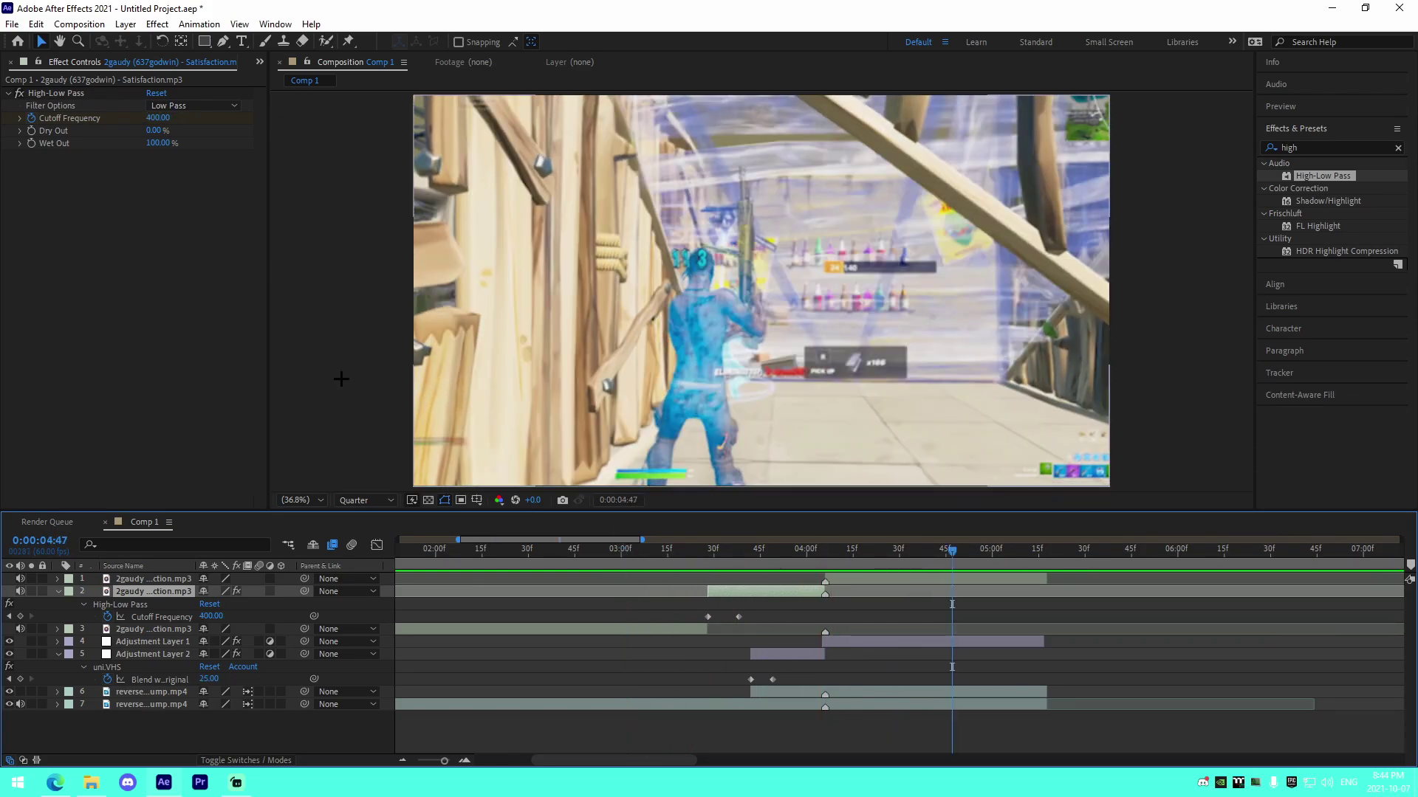
Step: Try copying the High-Low Pass effect from the second music segment onto the last one, and preview it from 0:00:04:08
right_click(117, 95)
left_click(152, 144)
left_click(892, 579)
left_click(897, 552)
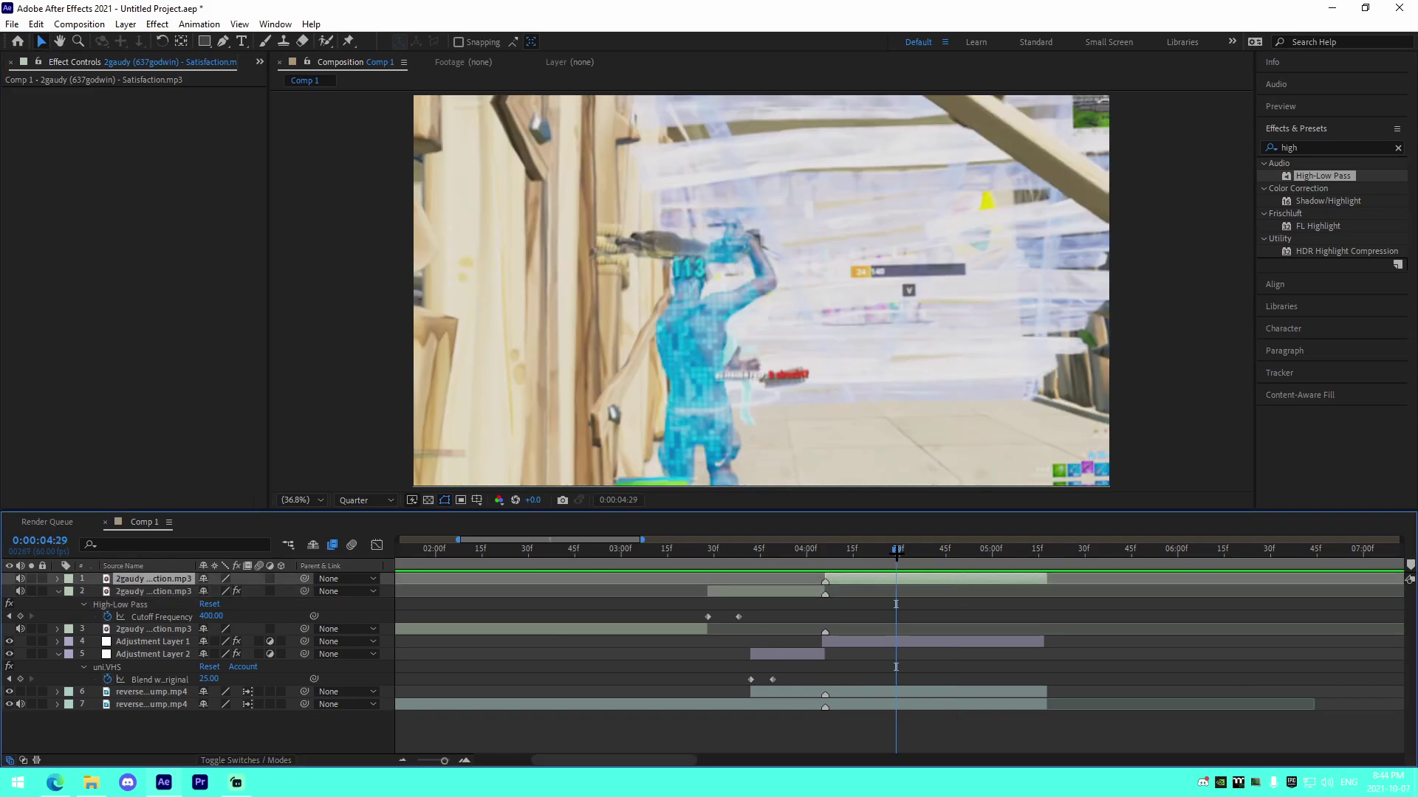
key("ctrl+v")
left_click(831, 553)
key("space")
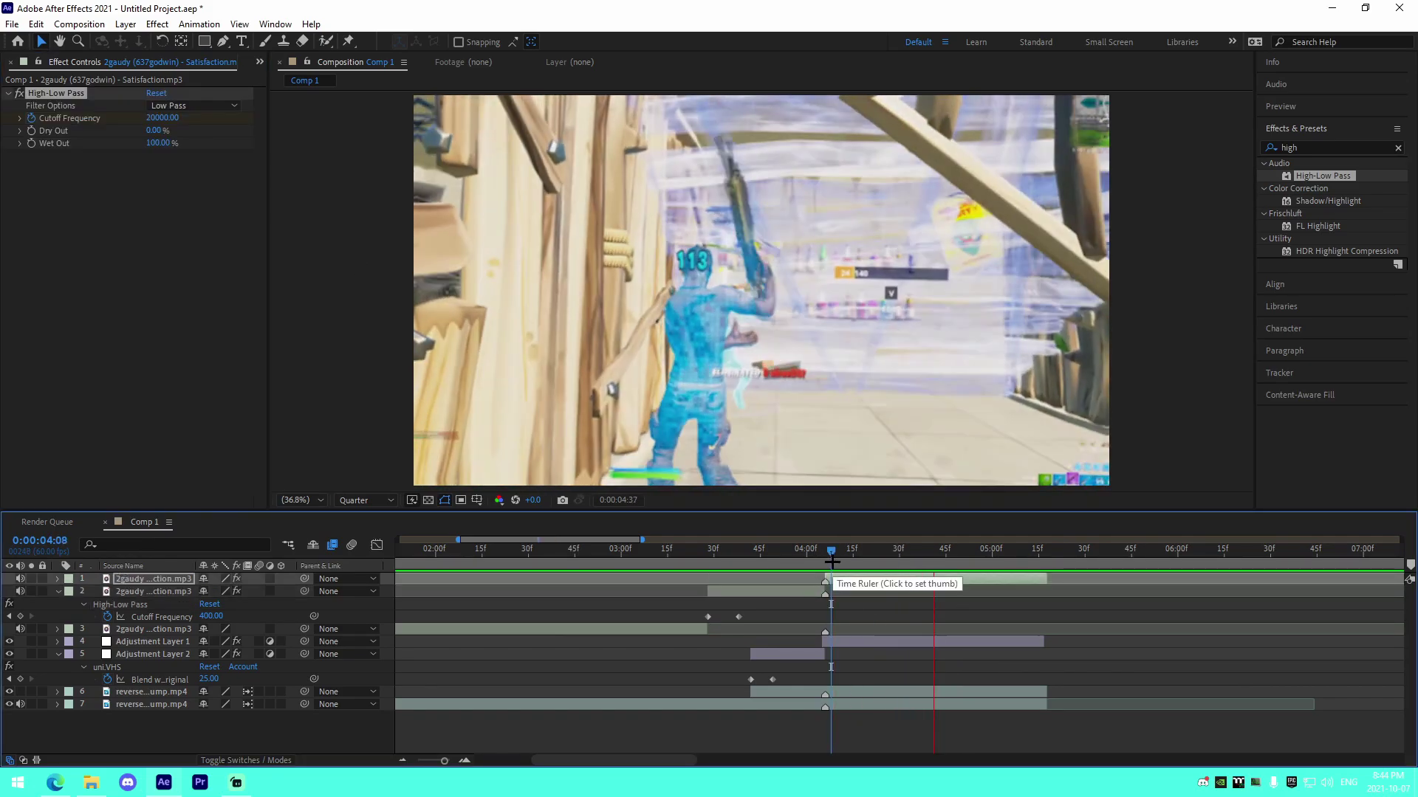
Step: Extend the last music segment to about 0:00:07:07 and preview it with the copied High-Low Pass effect switched off for comparison
left_click_drag(1046, 580, 1389, 579)
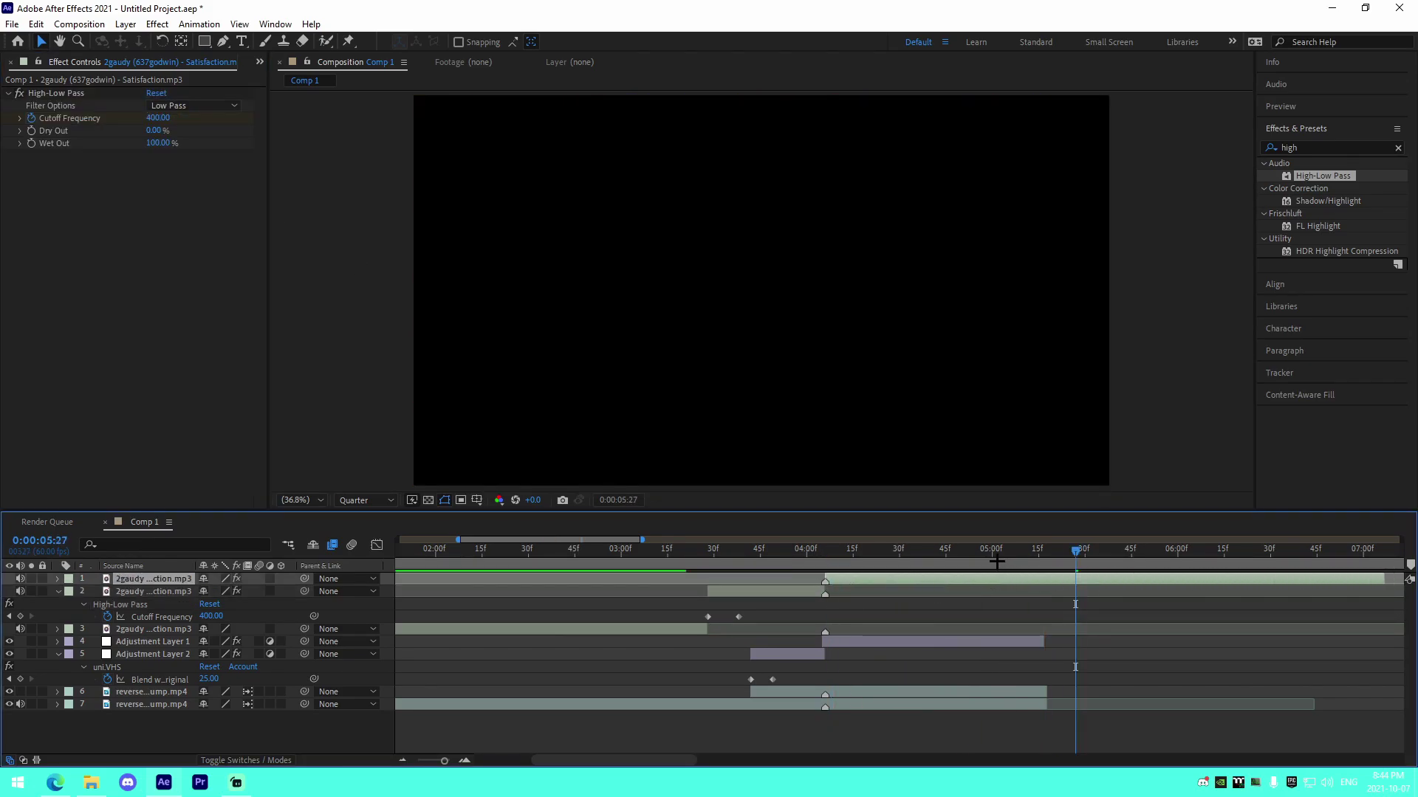
left_click(945, 554)
key("space")
scroll(1056, 628, "right", 5)
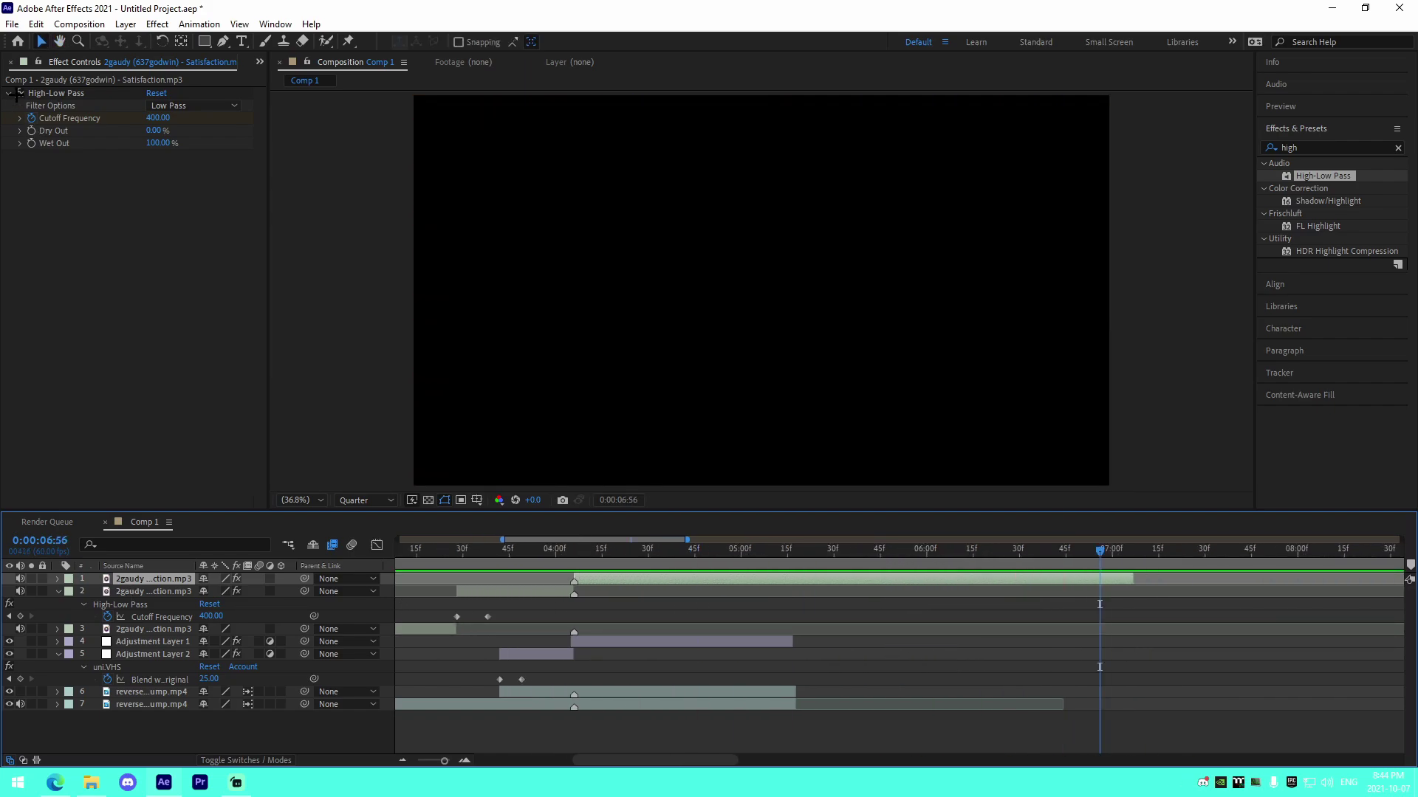
left_click(796, 559)
left_click(17, 93)
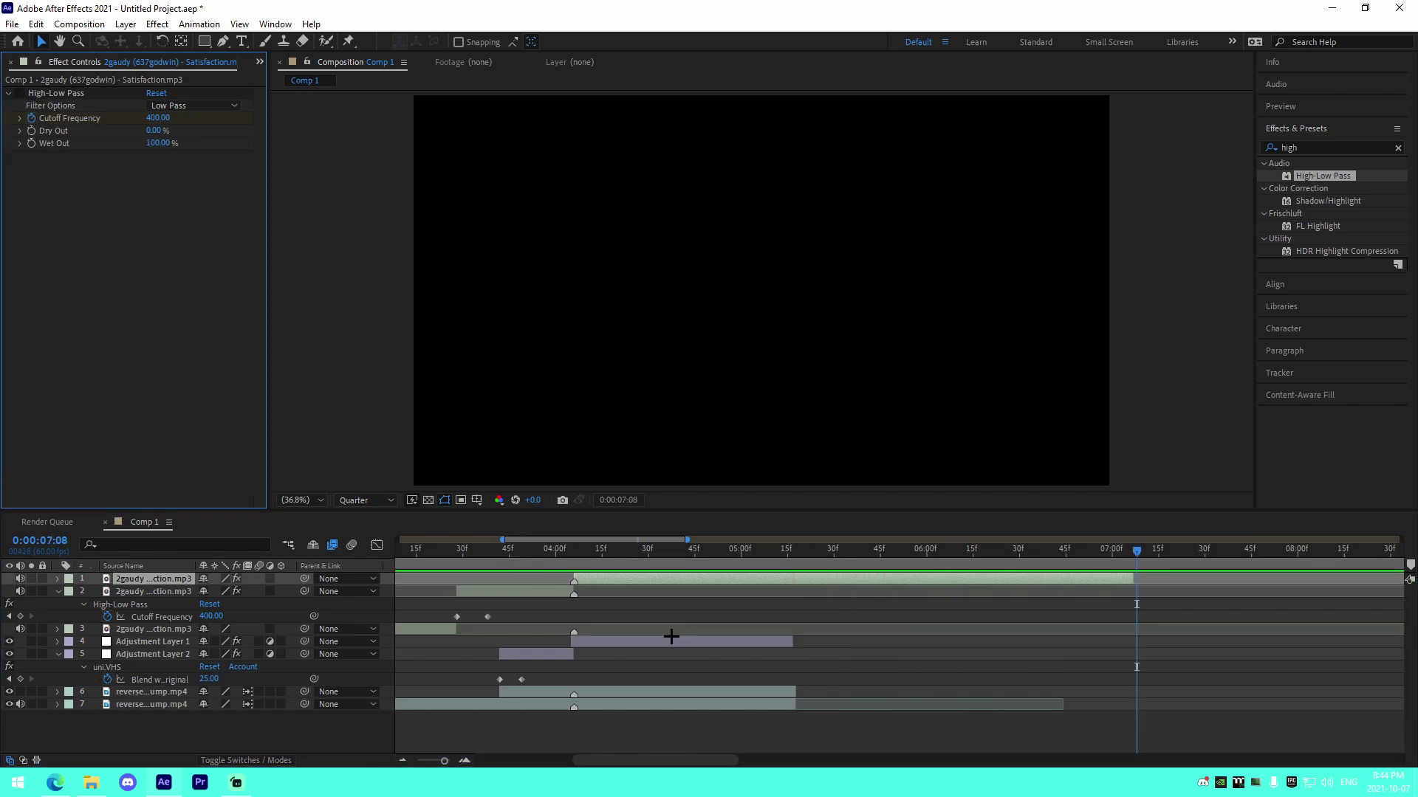
key("space")
Step: Undo the last music segment's extension and the High-Low Pass effect pasted onto it
key("ctrl+z")
key("ctrl+z")
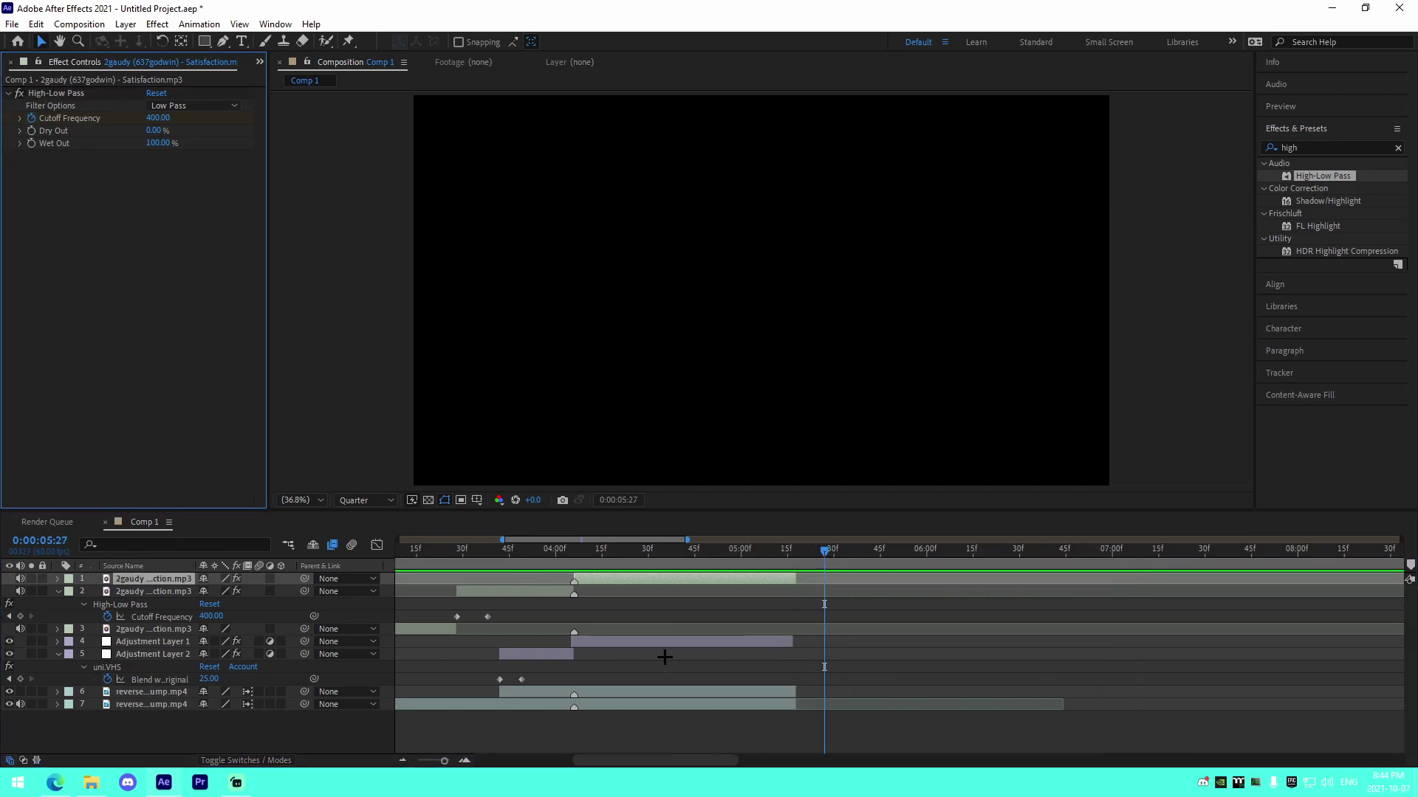
left_click_drag(626, 616, 765, 593)
left_click(744, 558)
key("ctrl+z")
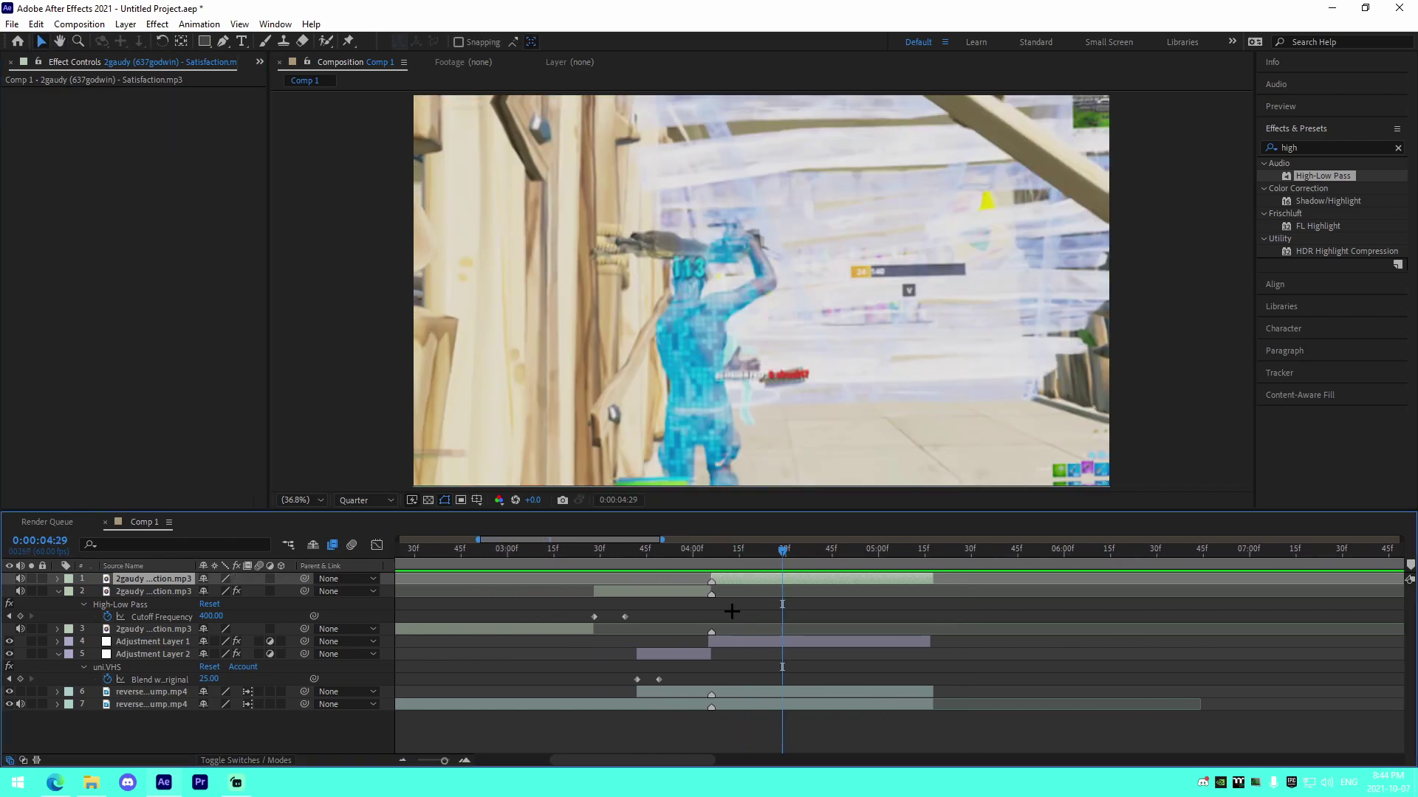
Step: Preview the music transition through the beat drop from 0:00:03:05
left_click_drag(663, 558, 522, 564)
key("space")
key("space")
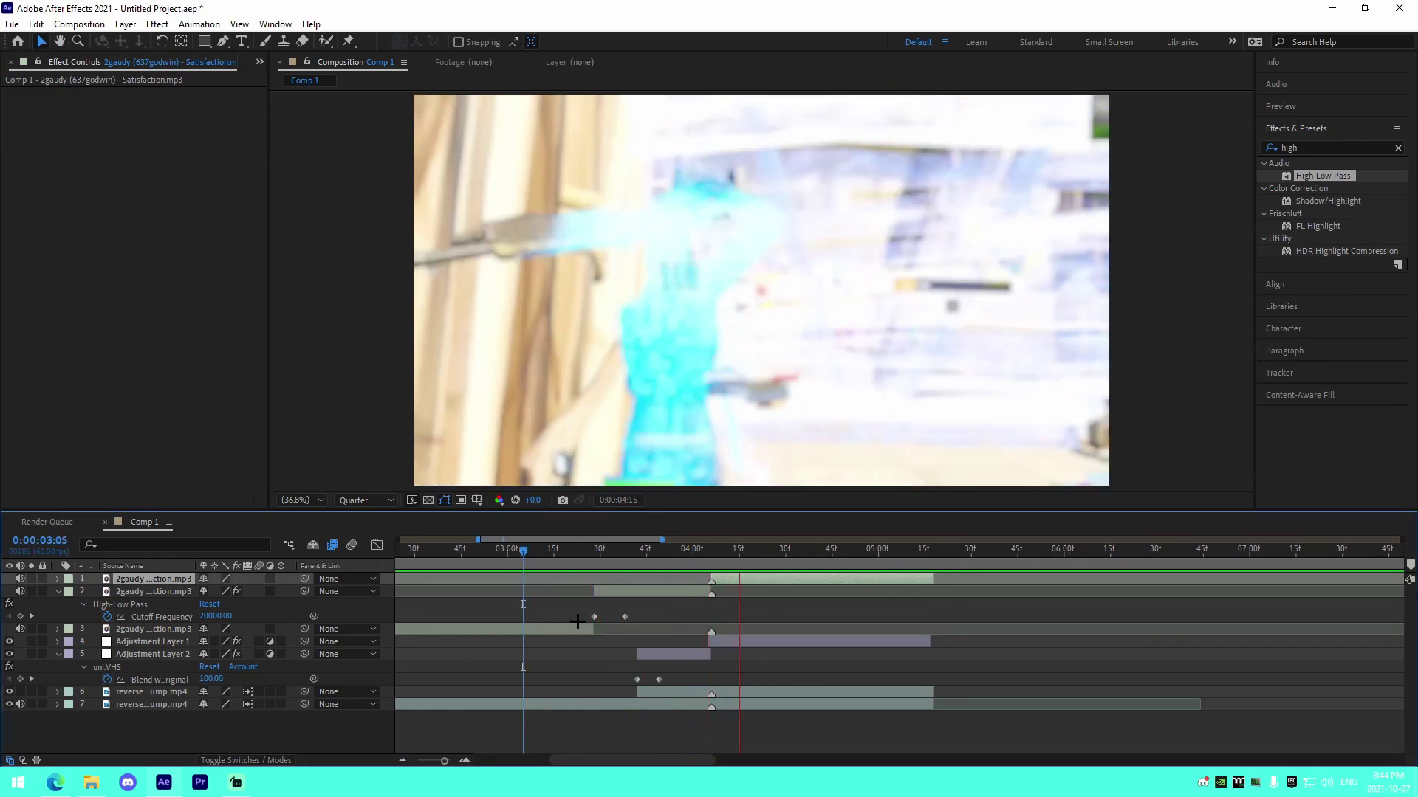
Step: Apply the Reverb effect to the second music segment, with Reverb Time 118 ms and Decay 33%
left_click(633, 596)
left_click(649, 561)
key("ctrl+space")
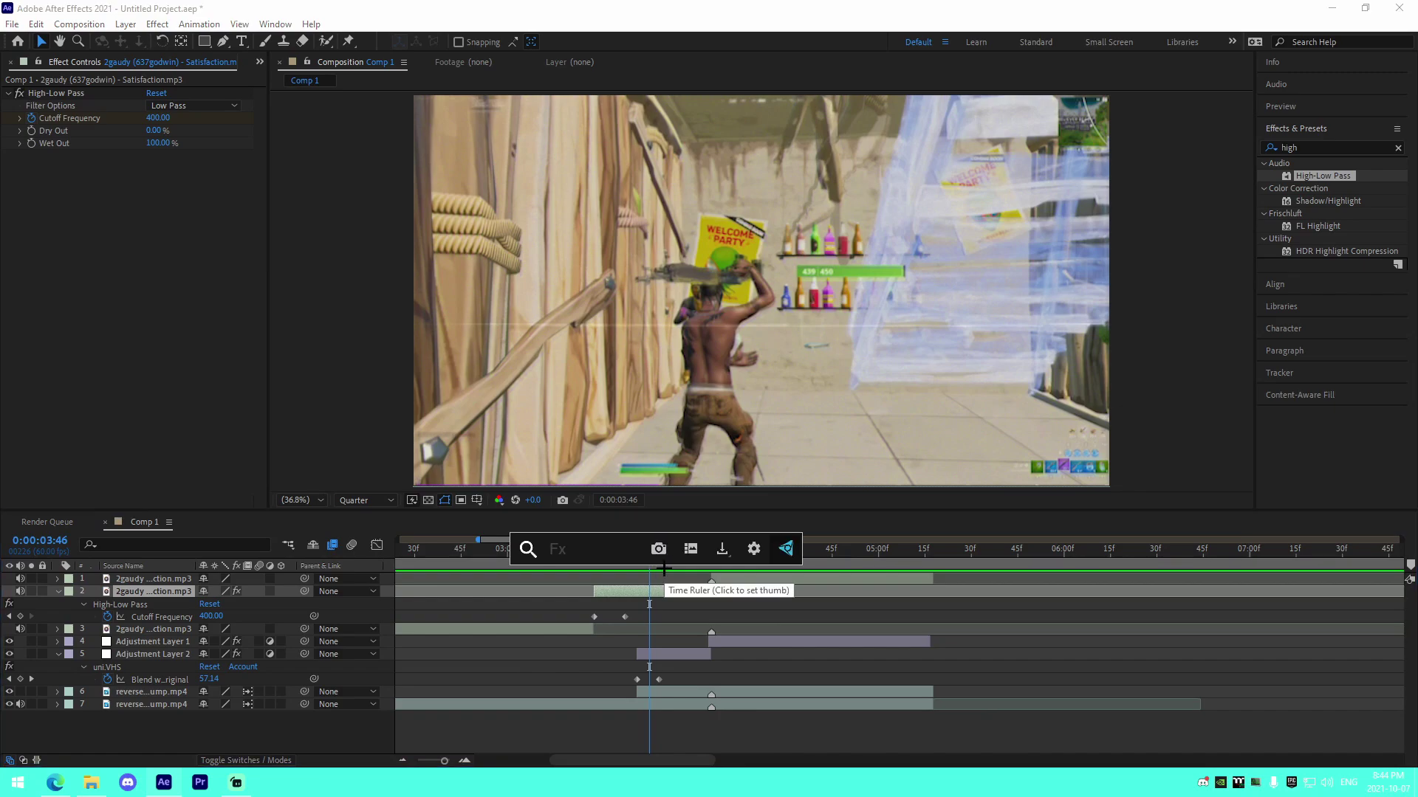
type("reverb")
left_click(603, 589)
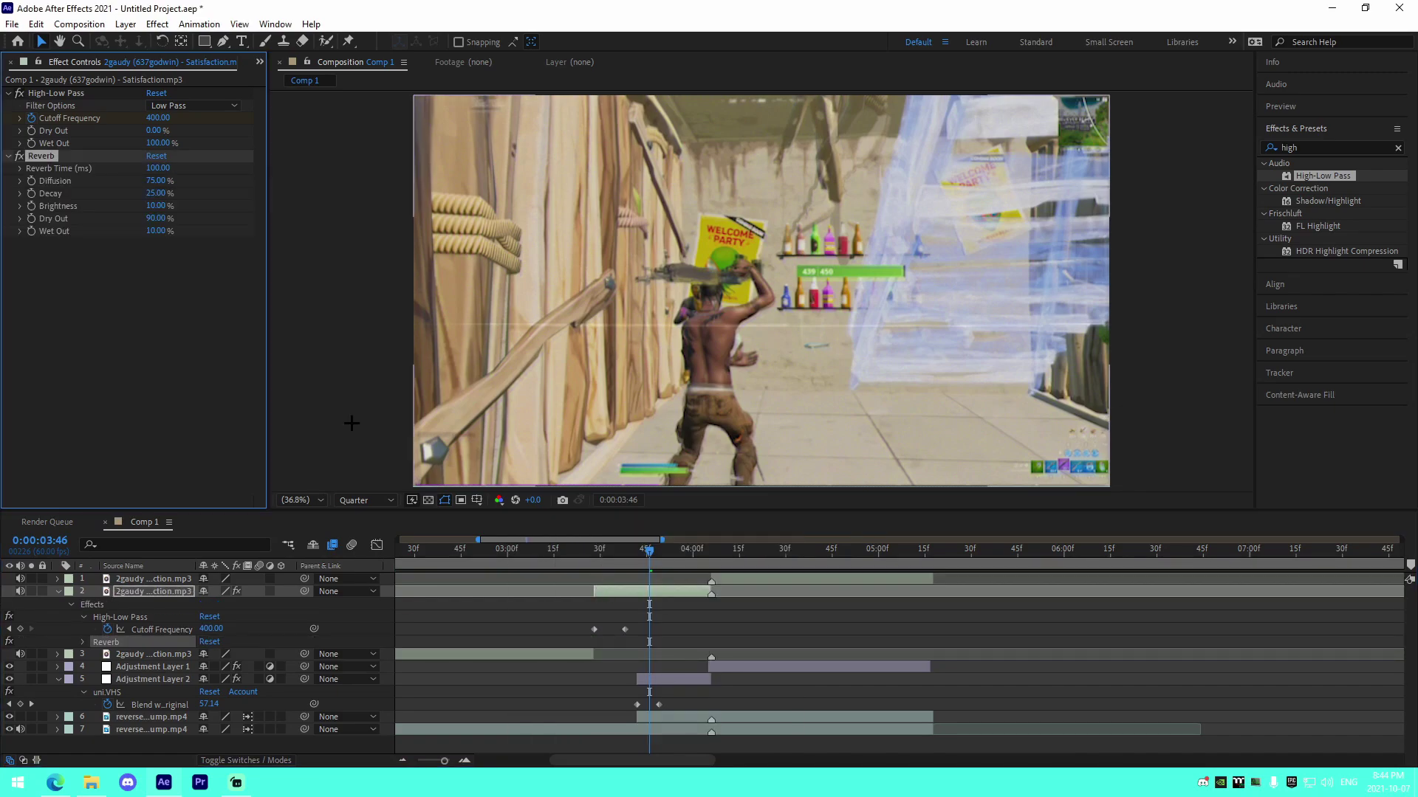
left_click_drag(158, 194, 170, 170)
Step: Preview the reverb on the low-passed music from around 0:00:02:51
left_click_drag(523, 560, 479, 561)
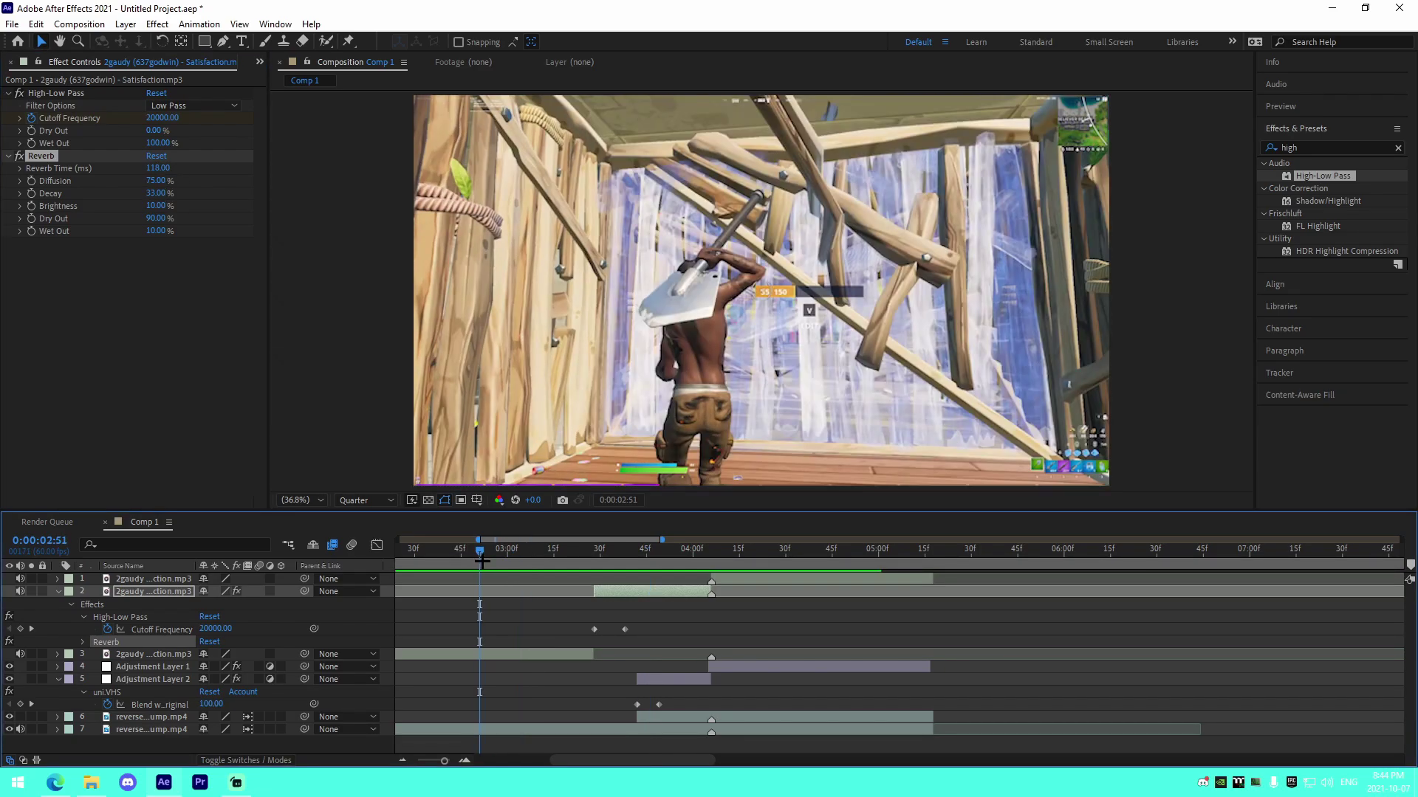
key("space")
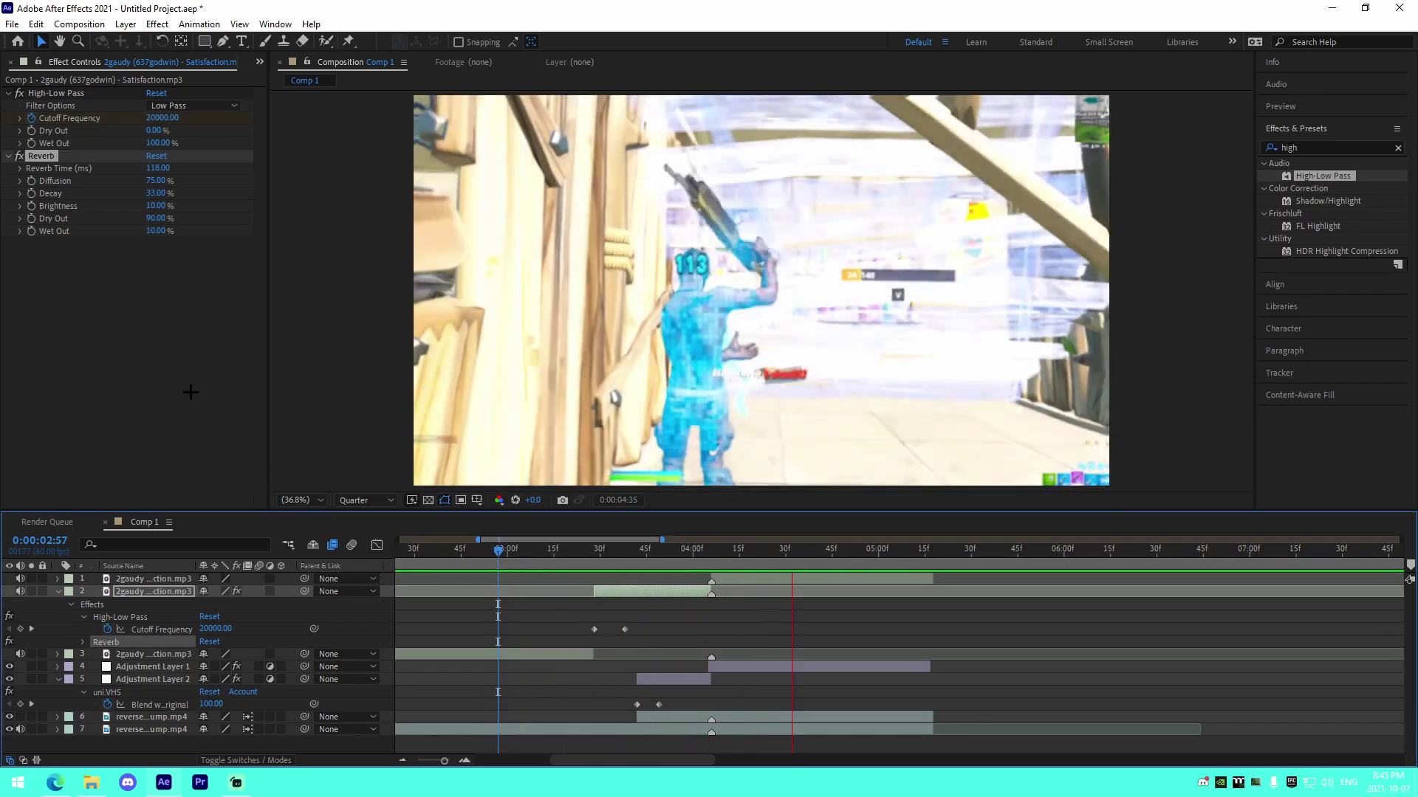
key("space")
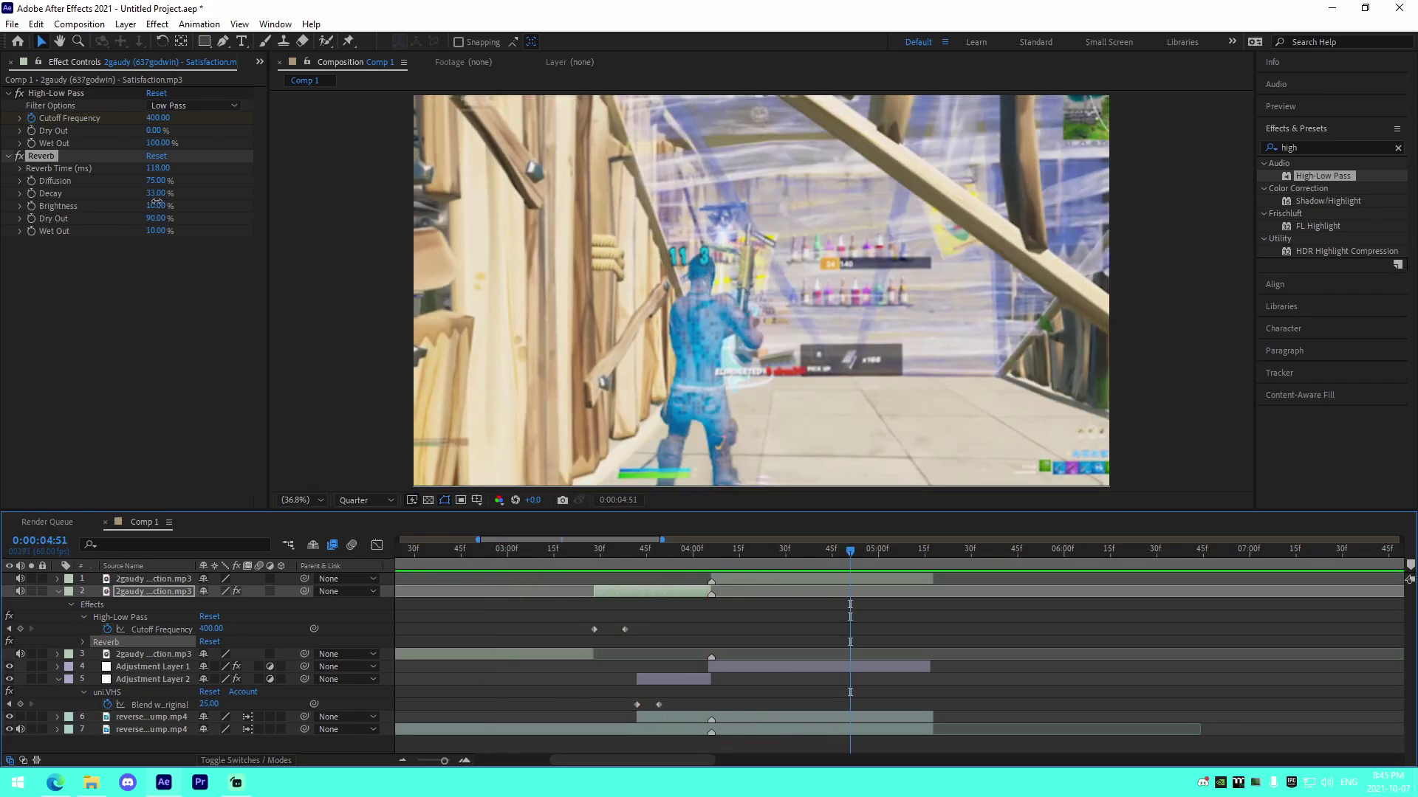
Step: Set the Reverb's Decay to 40% and Reverb Time to 130 ms, and preview the result from 0:00:03:12
left_click(156, 193)
type("40")
left_click(158, 168)
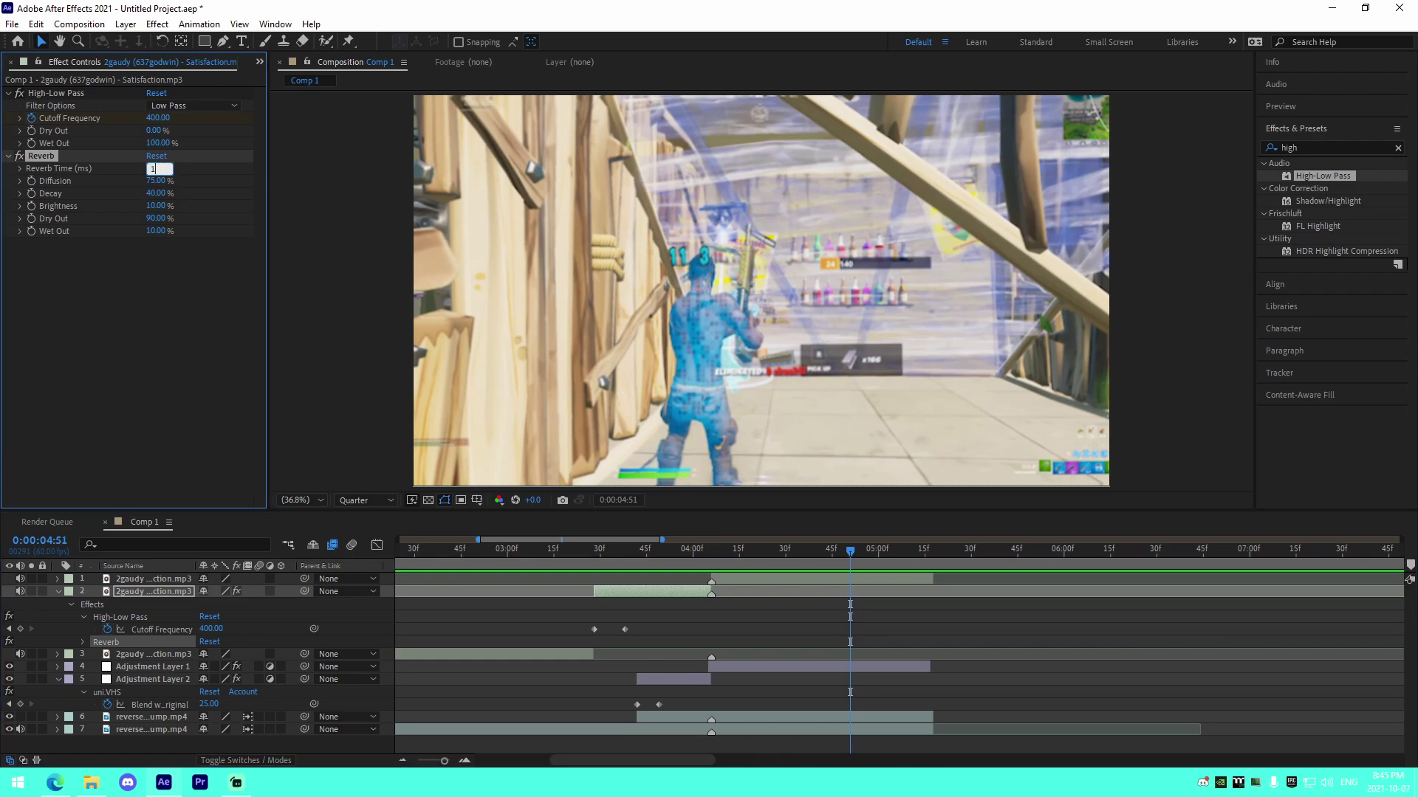
key("Return")
key("space")
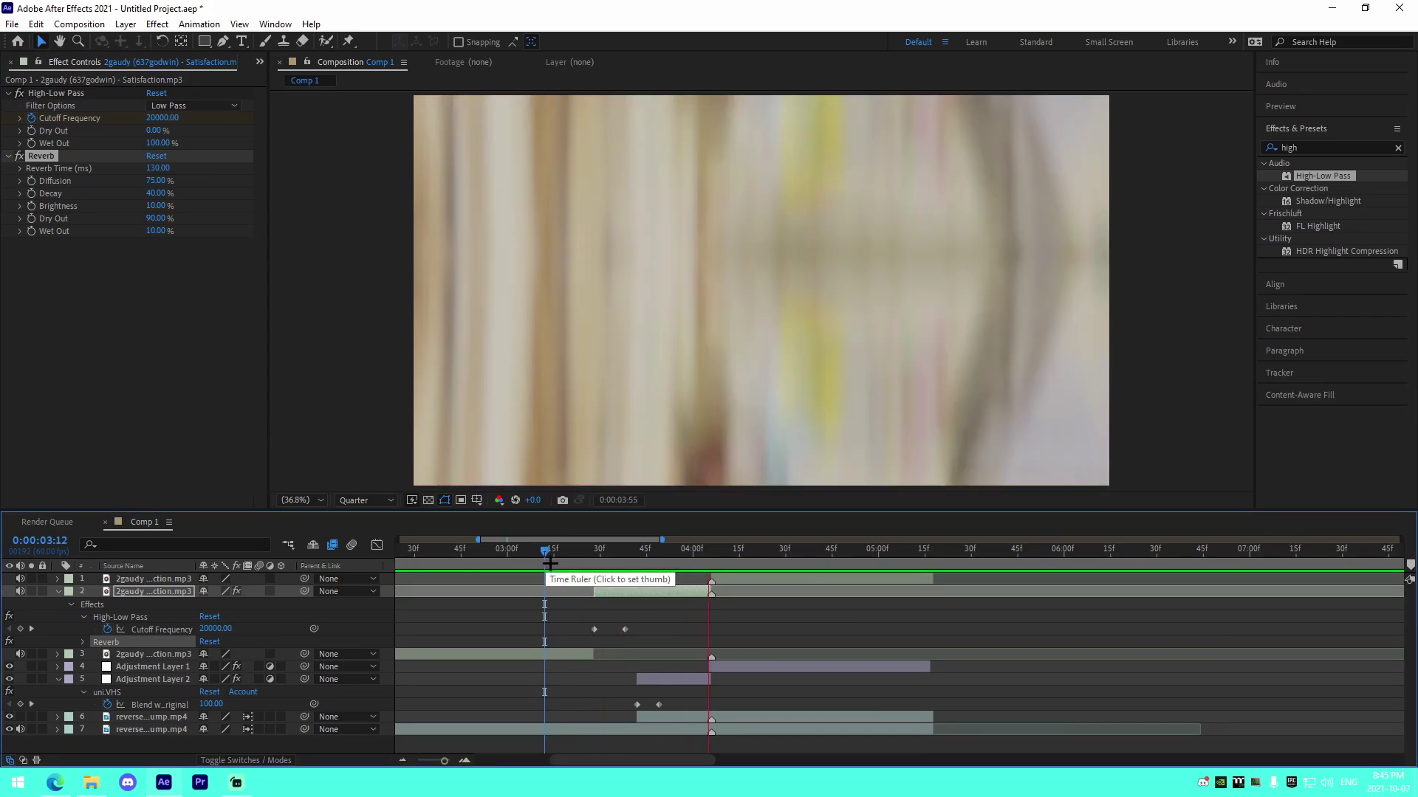
Step: Copy the Reverb effect from the second music segment to the last music segment
right_click(55, 147)
right_click(38, 160)
left_click(63, 207)
left_click(772, 582)
key("ctrl+v")
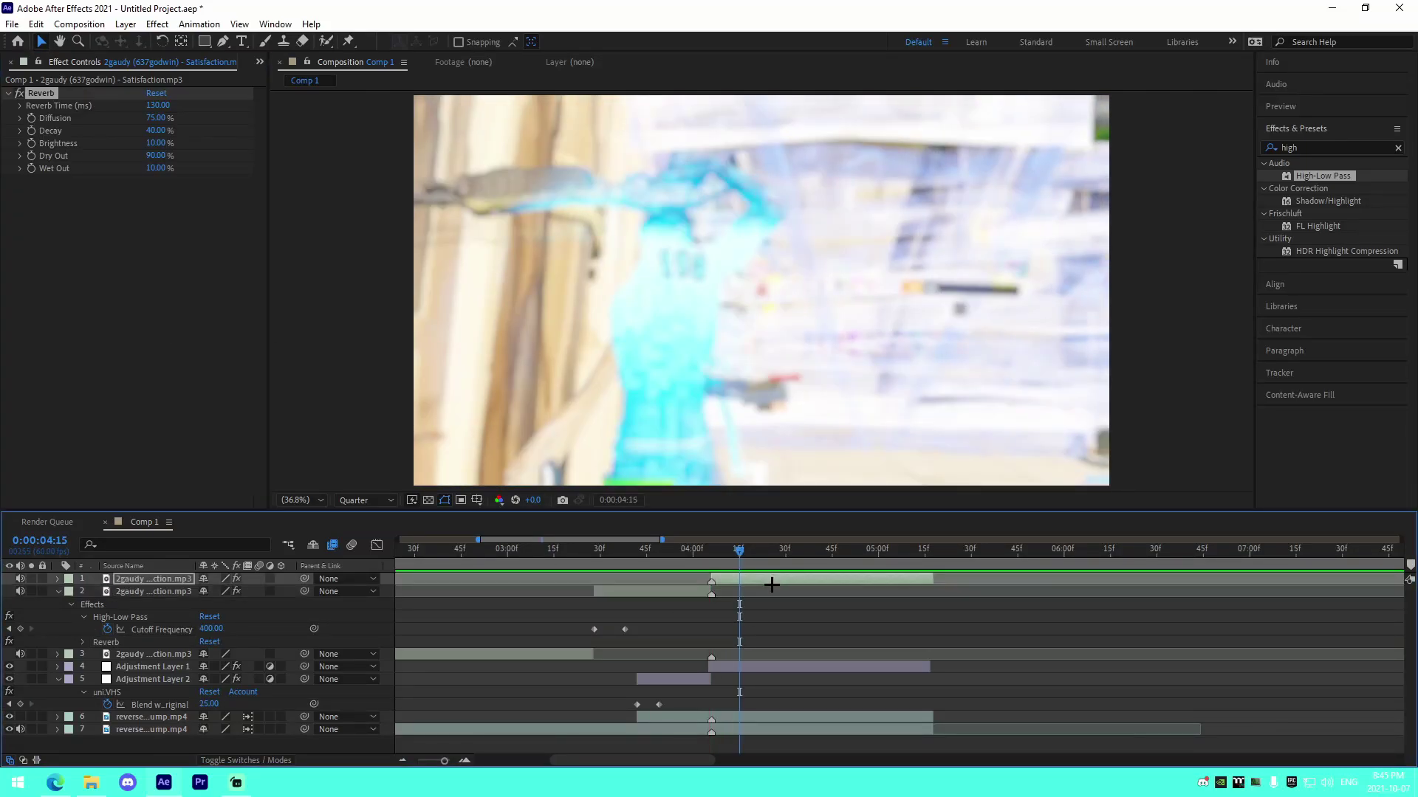
Step: Extend the last music segment to about 0:00:06:53 and preview its reverb from 0:00:04:01
left_click(695, 562)
left_click_drag(932, 578, 1227, 579)
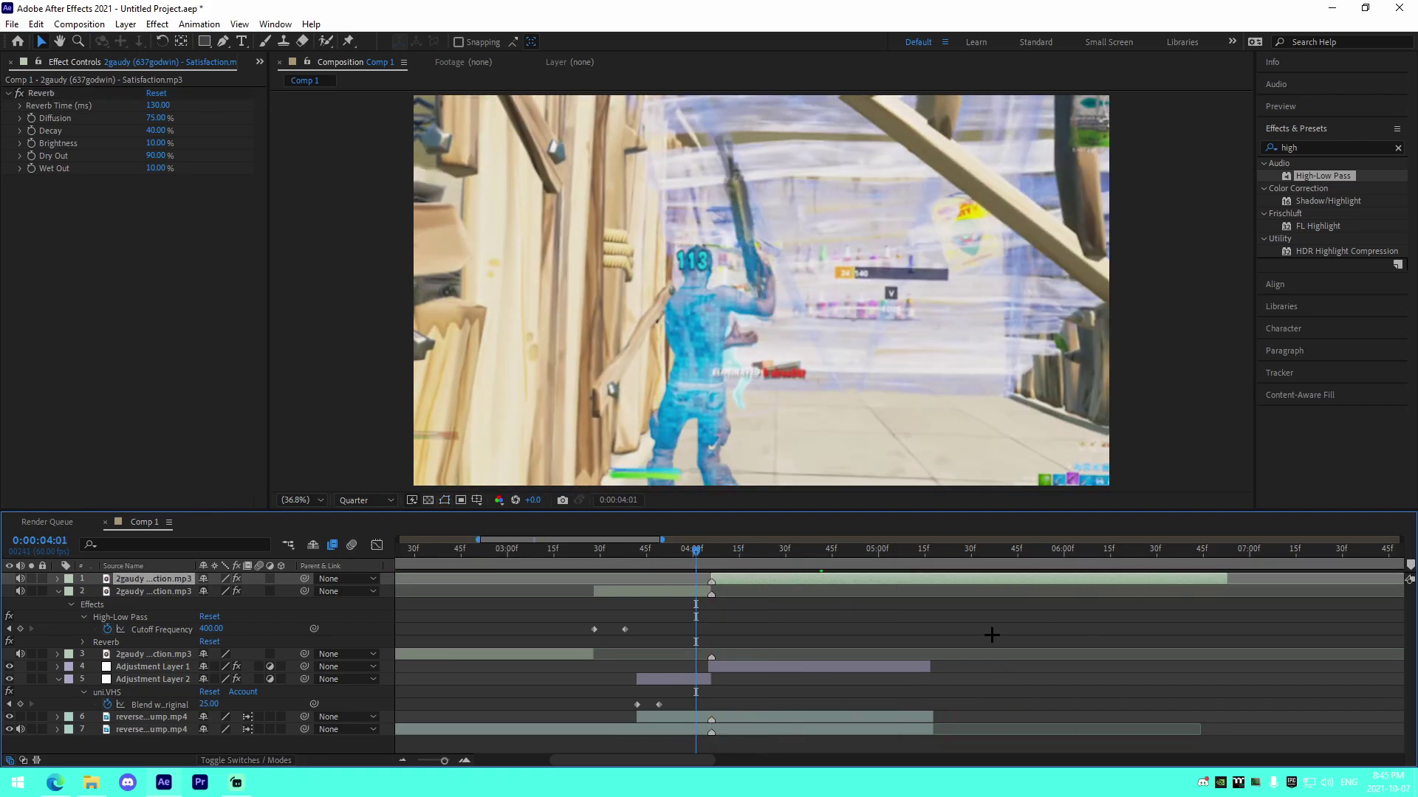
key("space")
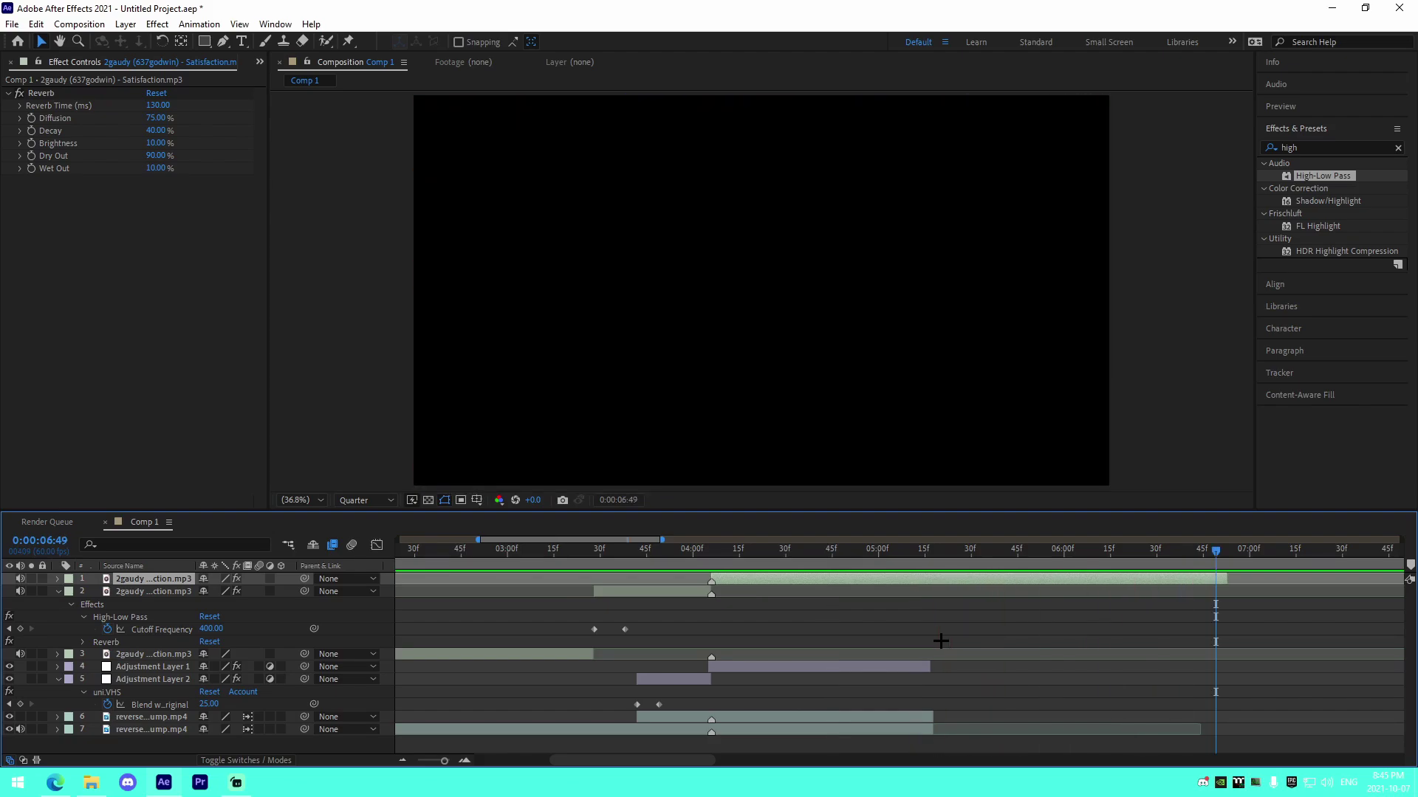
key("space")
Step: Collapse the second music segment's effect properties, review the beat drop up to 0:00:04:06, and return to 0:00:03:21
left_click_drag(627, 564, 710, 617)
left_click(57, 590)
left_click(552, 564)
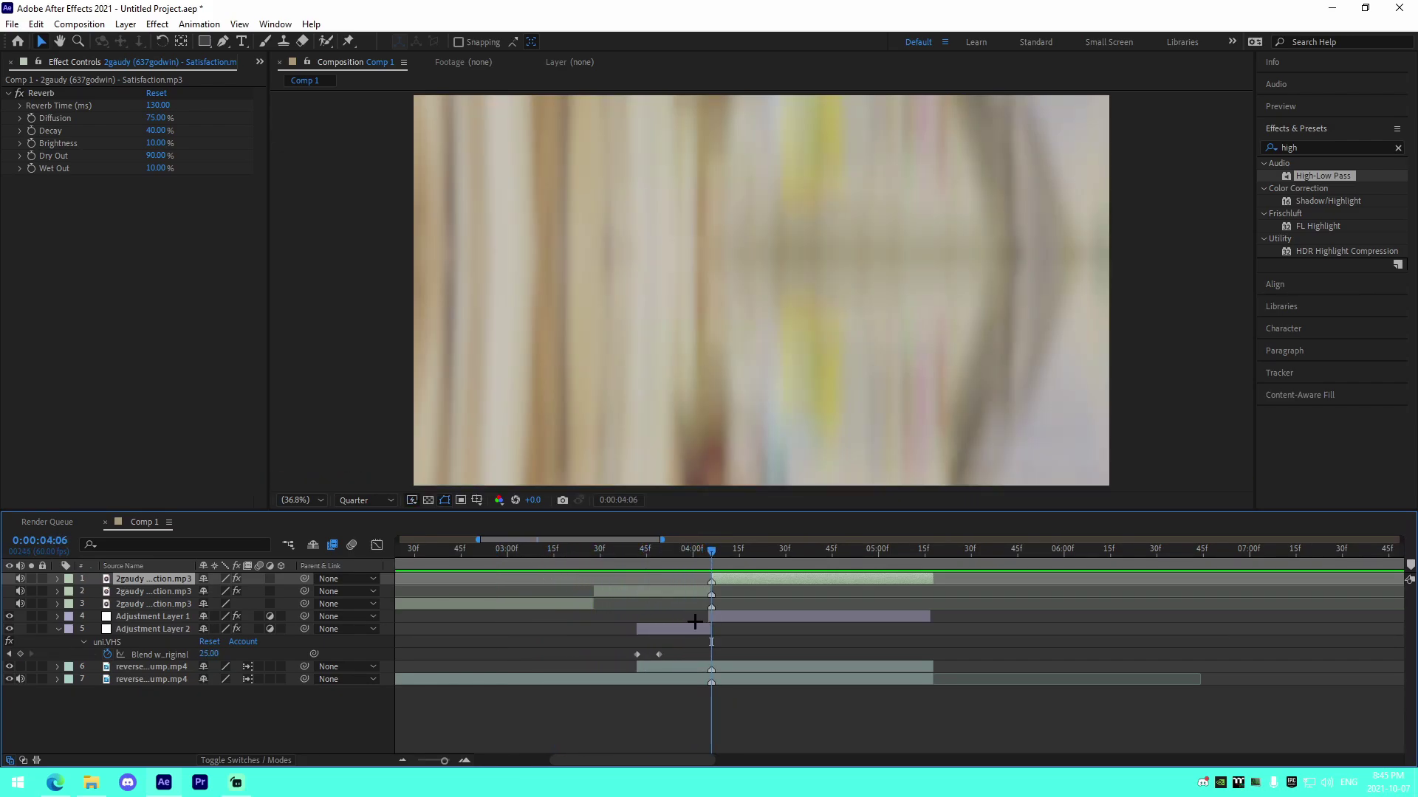
left_click_drag(655, 554, 572, 602)
left_click(677, 727)
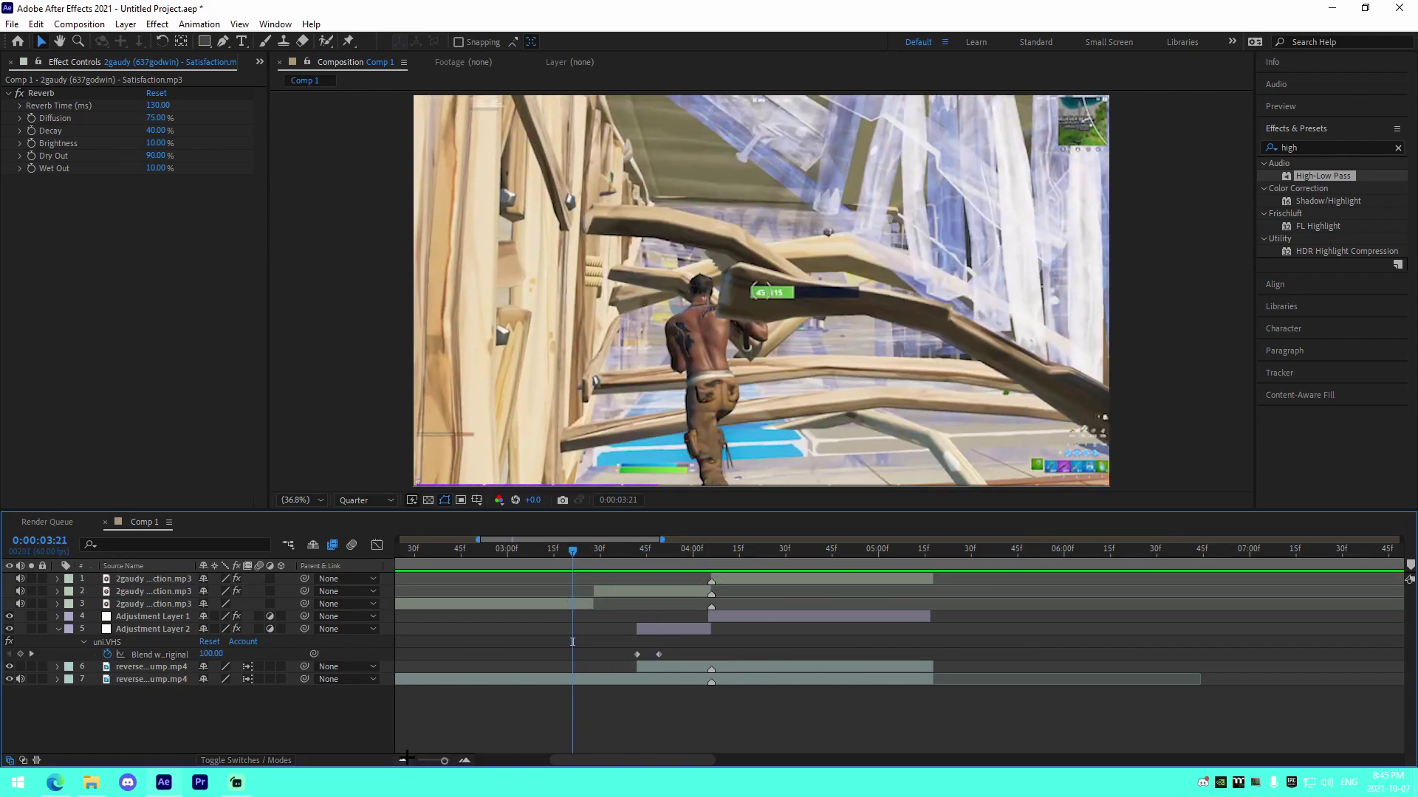
Step: Collapse Adjustment Layer 2's effect properties and move the current time to 0:00:03:00 for reviewing the edit
left_click(403, 759)
left_click(402, 760)
left_click(403, 760)
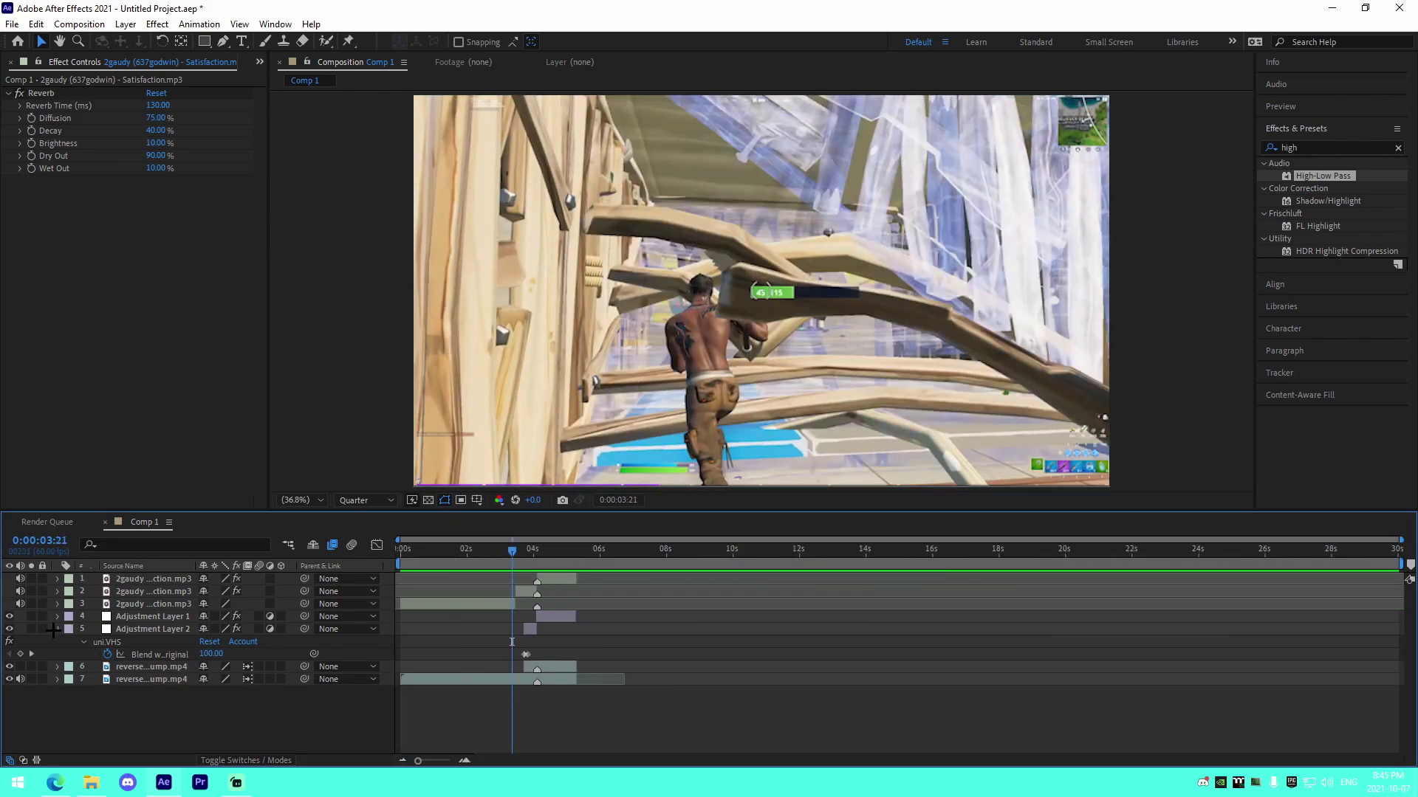
left_click(58, 629)
left_click(464, 761)
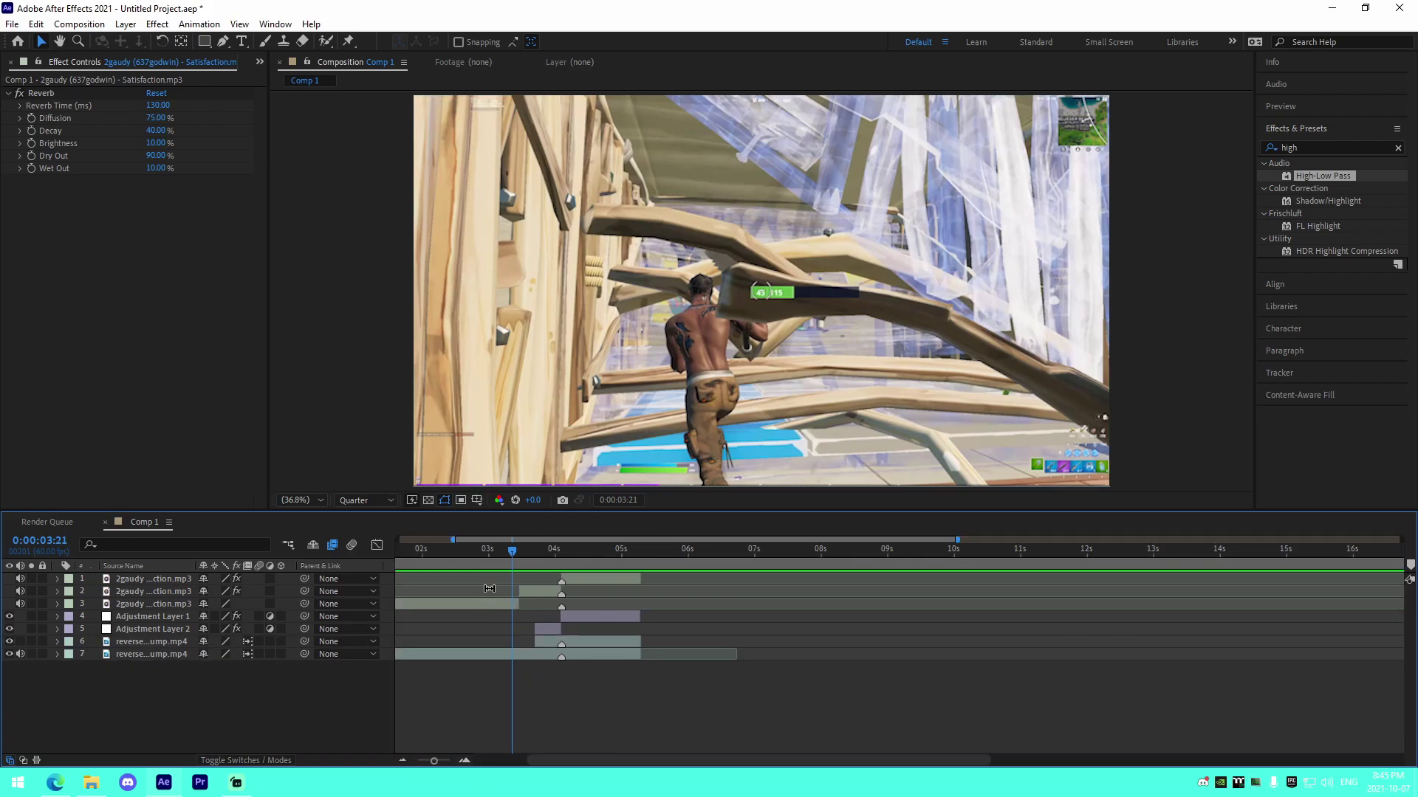
mouse_move(505, 550)
left_mouse_down()
mouse_move(587, 572)
mouse_move(630, 608)
mouse_move(495, 591)
mouse_move(488, 559)
left_mouse_up()
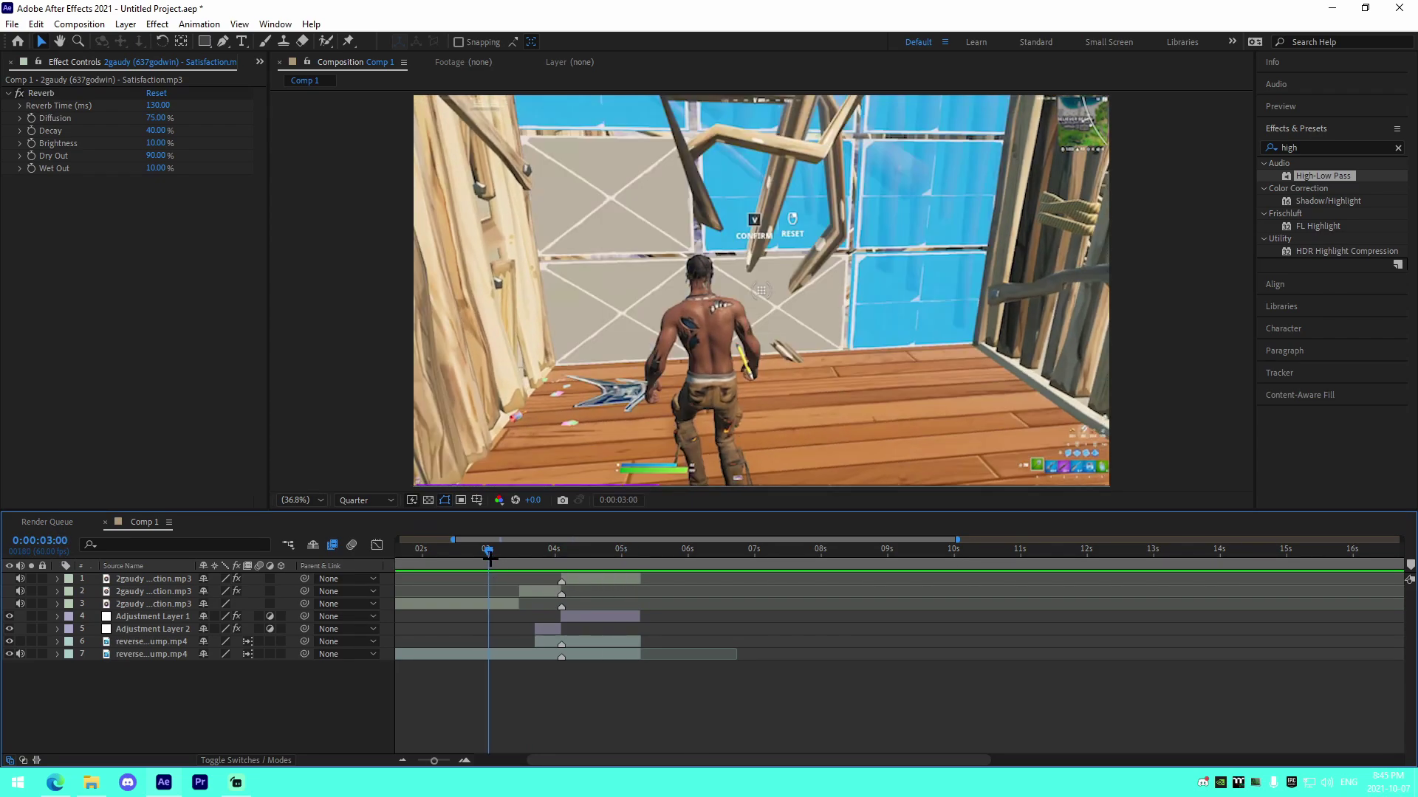